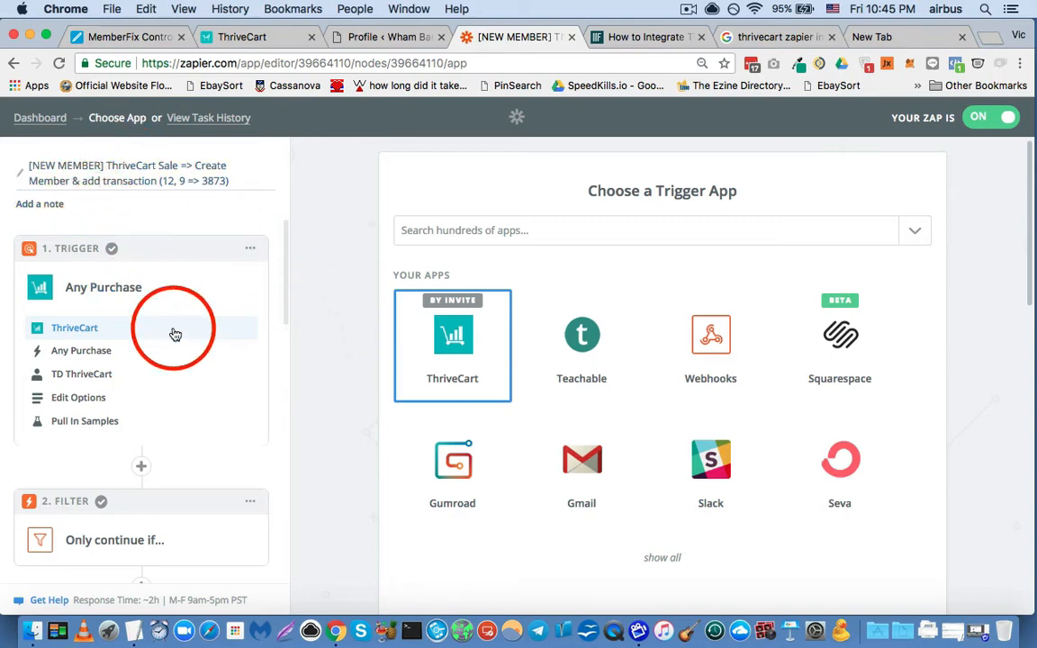
- Review the new-member zap's sequence of steps from the ThriveCart trigger through the Send Outbound Email action
{"action": "scroll", "coordinate": [175, 334], "scroll_direction": "down", "scroll_amount": 4}
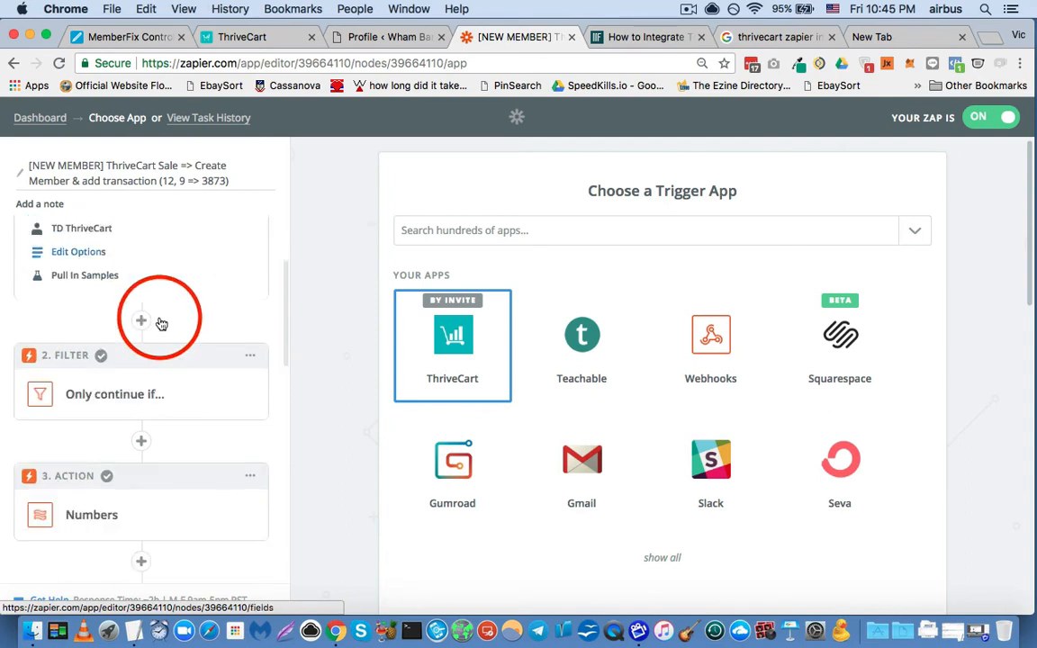
{"action": "scroll", "coordinate": [162, 322], "scroll_direction": "down", "scroll_amount": 6}
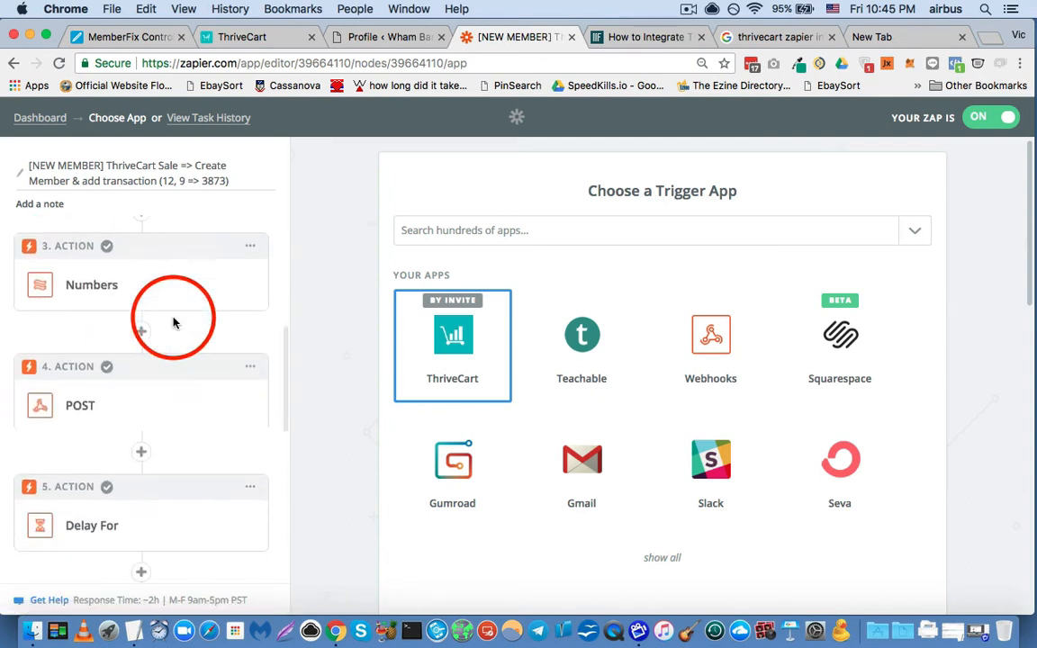
{"action": "scroll", "coordinate": [166, 322], "scroll_direction": "down", "scroll_amount": 4}
{"action": "scroll", "coordinate": [165, 323], "scroll_direction": "up", "scroll_amount": 2}
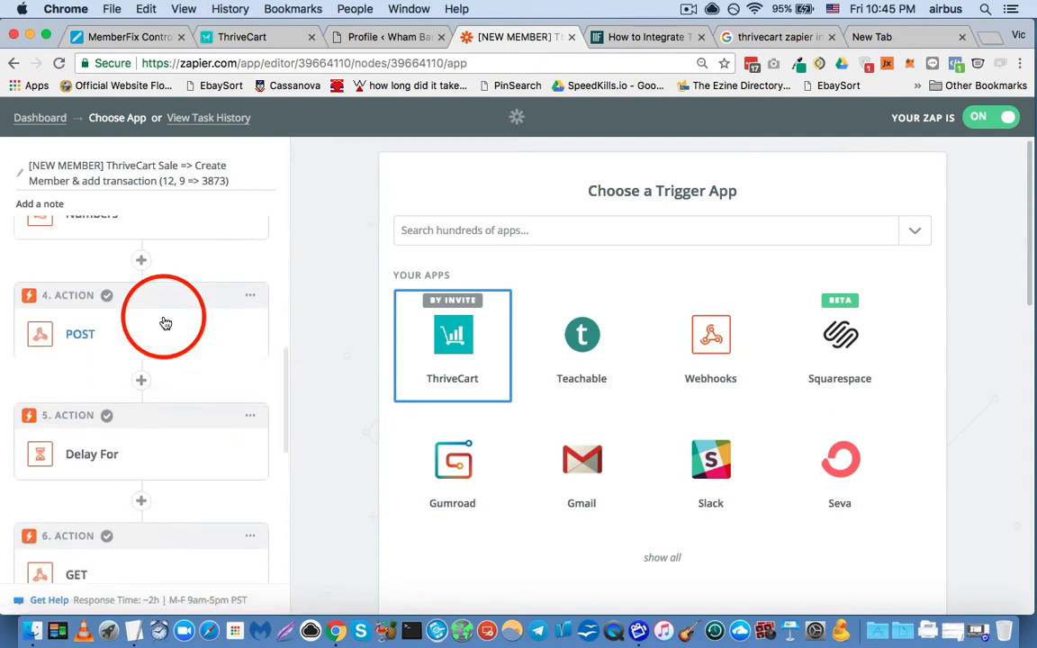
{"action": "scroll", "coordinate": [165, 323], "scroll_direction": "up", "scroll_amount": 3}
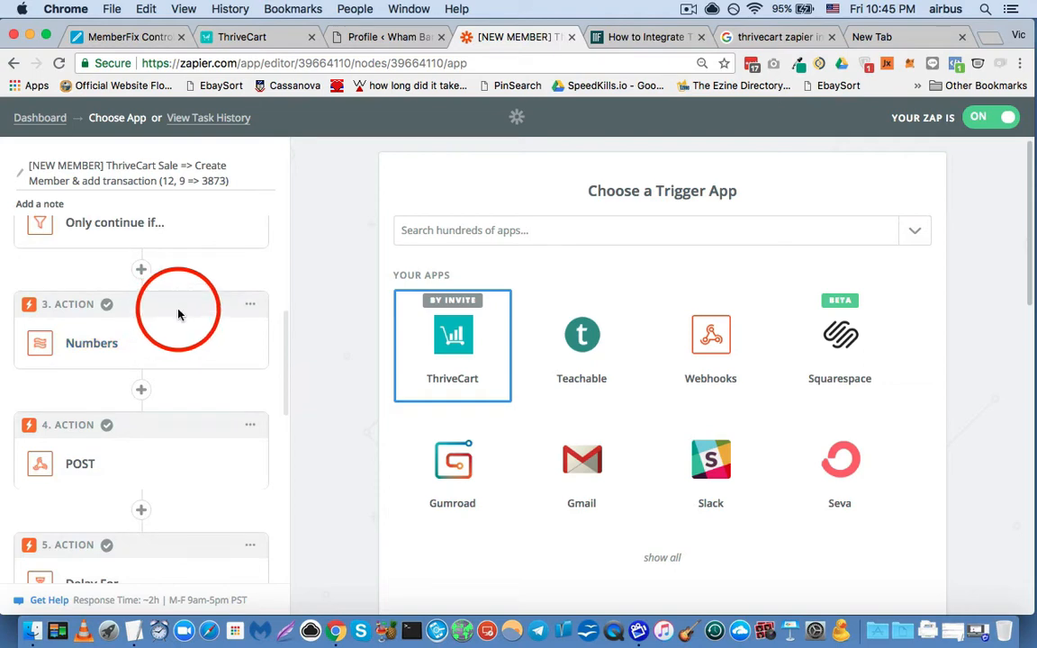
{"action": "scroll", "coordinate": [178, 314], "scroll_direction": "down", "scroll_amount": 3}
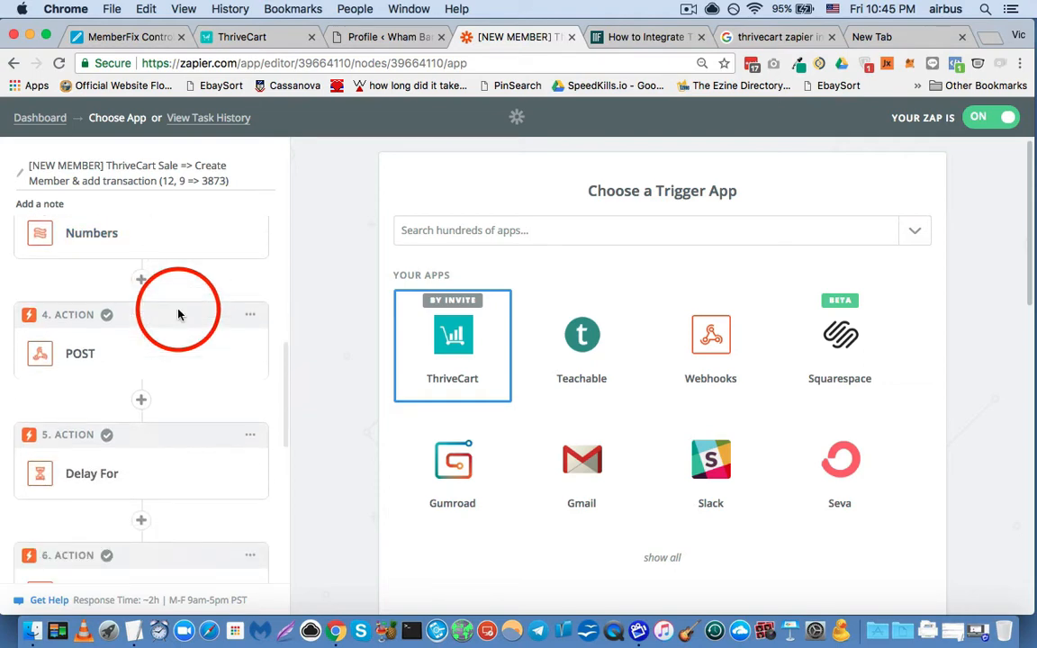
{"action": "scroll", "coordinate": [178, 314], "scroll_direction": "down", "scroll_amount": 1}
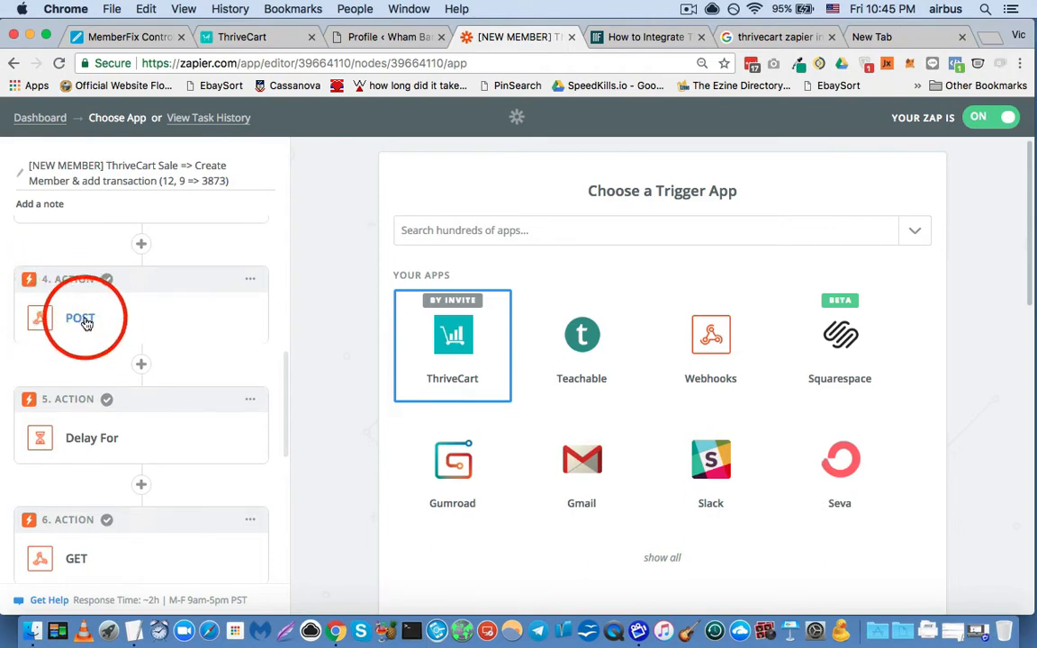
{"action": "scroll", "coordinate": [90, 329], "scroll_direction": "down", "scroll_amount": 5}
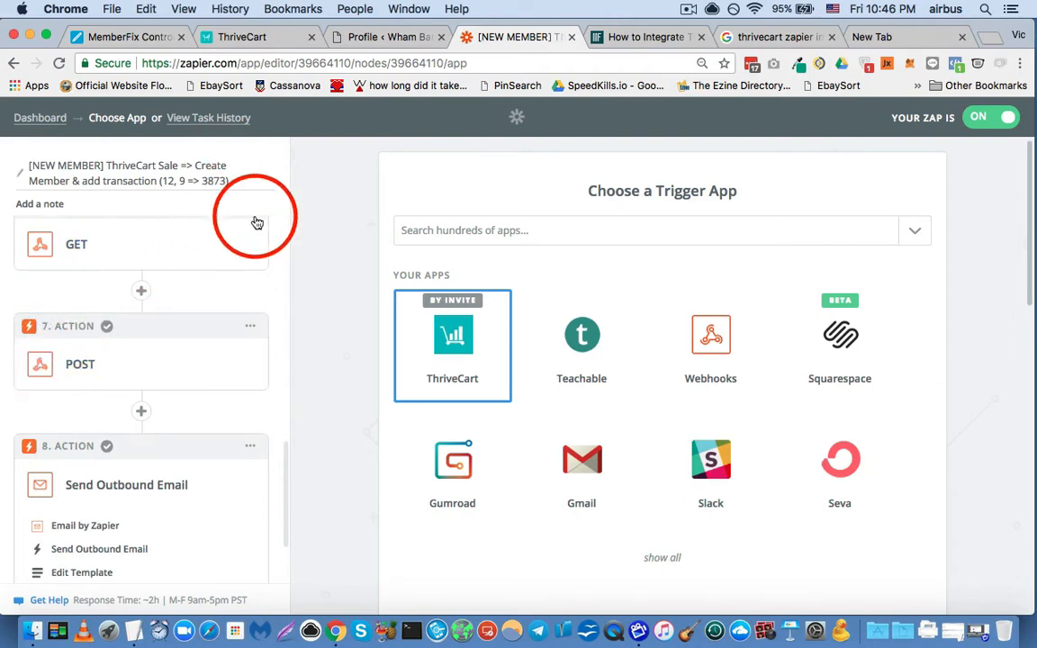
- Switch to the WordPress profile page of the membership site and look over the available MemberPress sections
{"action": "left_click", "coordinate": [398, 38]}
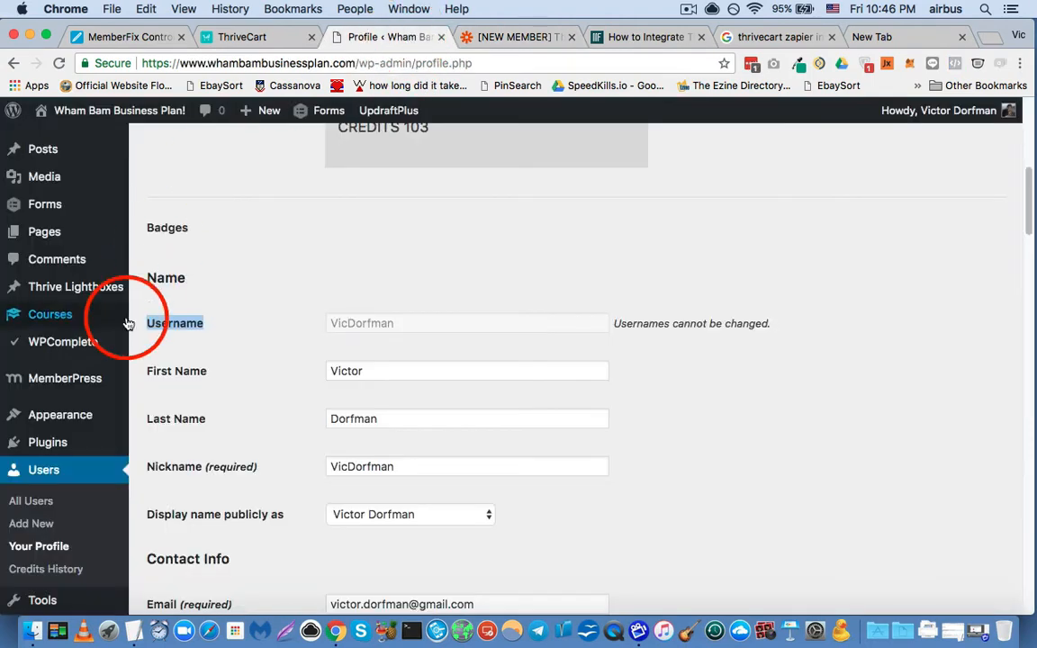
{"action": "scroll", "coordinate": [113, 302], "scroll_direction": "down", "scroll_amount": 4}
{"action": "scroll", "coordinate": [104, 282], "scroll_direction": "up", "scroll_amount": 1}
{"action": "mouse_move", "coordinate": [27, 300]}
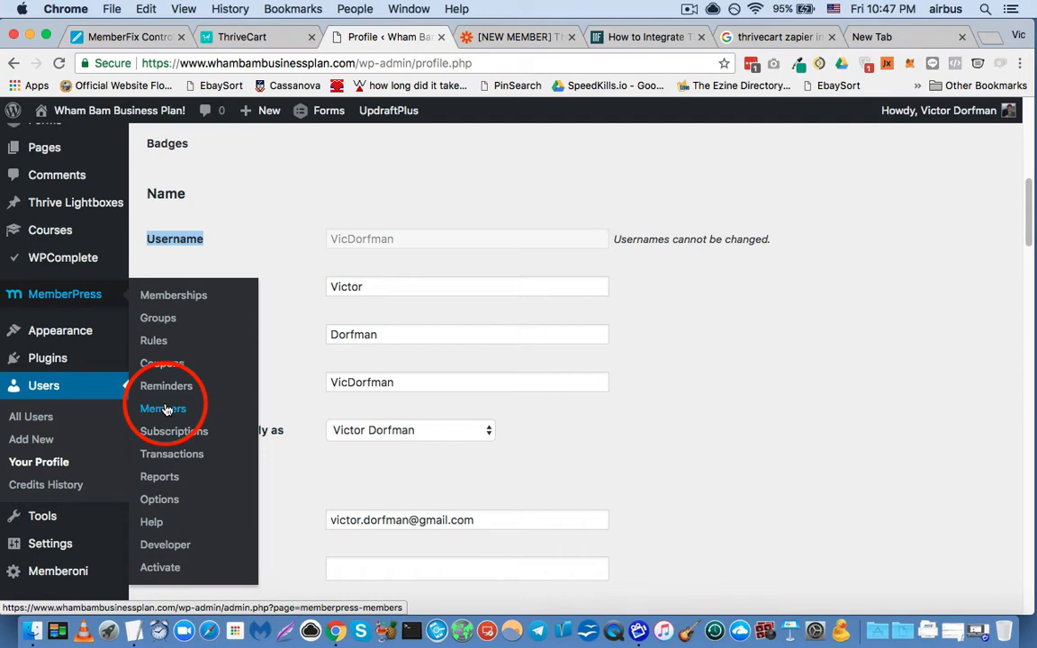
{"action": "left_click", "coordinate": [324, 184]}
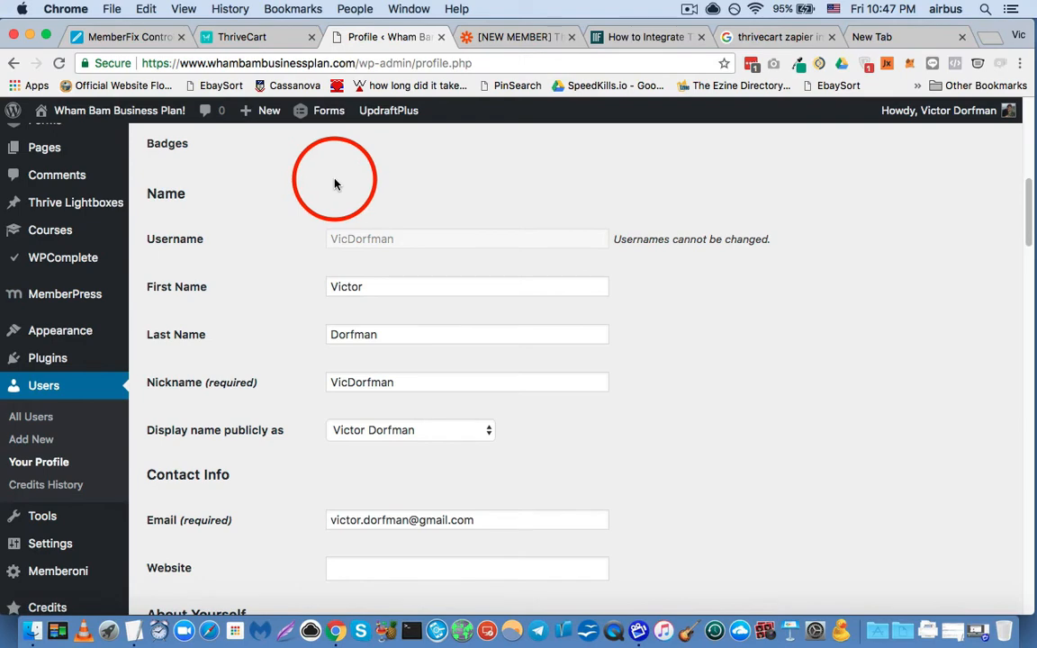
- Return to the new-member zap in Zapier and bring its ThriveCart trigger step back into view
{"action": "left_click", "coordinate": [502, 38]}
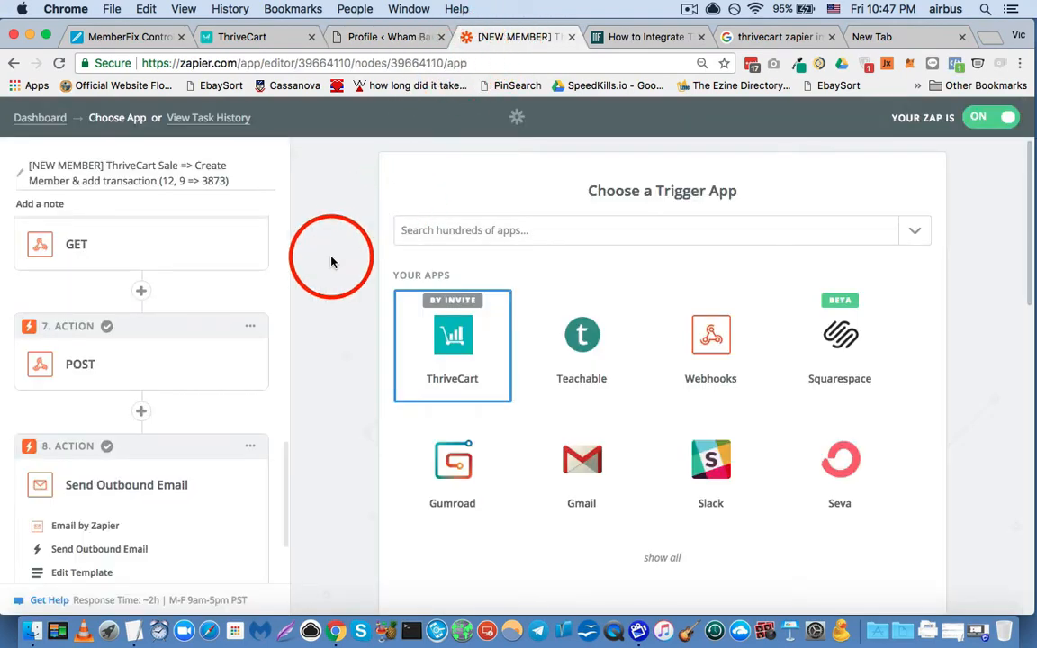
{"action": "scroll", "coordinate": [216, 285], "scroll_direction": "up", "scroll_amount": 1}
{"action": "scroll", "coordinate": [216, 285], "scroll_direction": "up", "scroll_amount": 8}
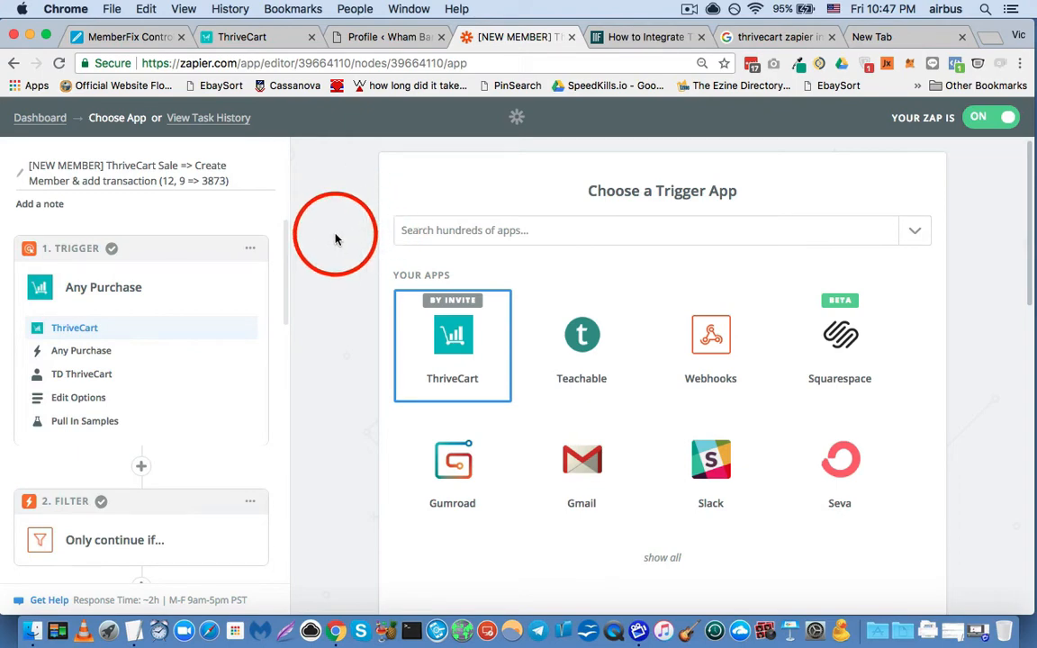
- Switch to ThriveCart, open the Integrations settings and look through the integration categories for Zapier
{"action": "left_click", "coordinate": [274, 38]}
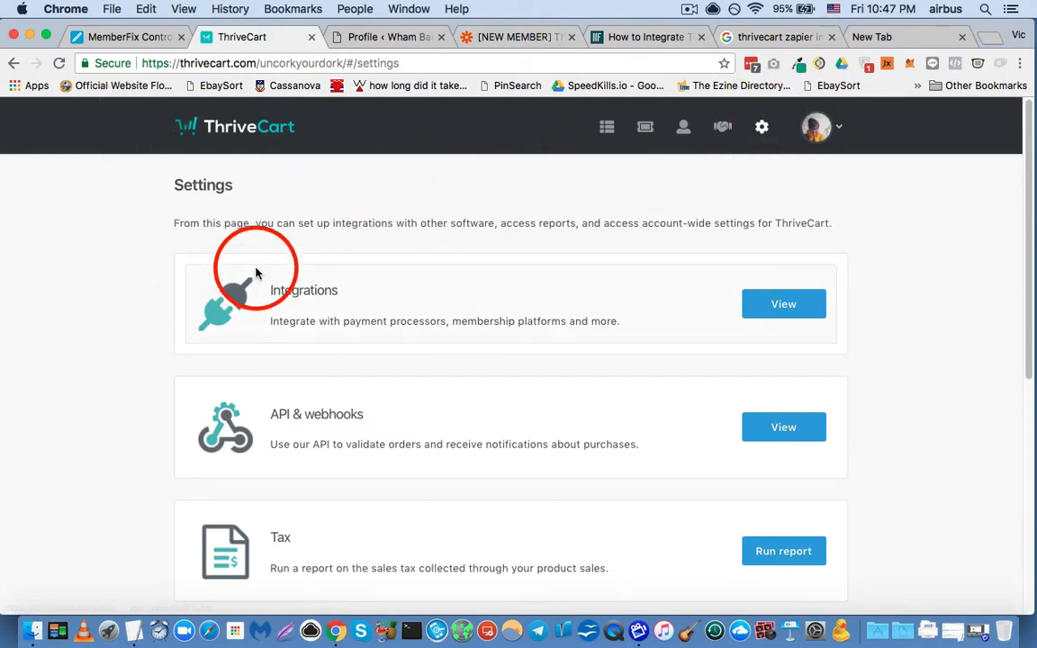
{"action": "left_click", "coordinate": [772, 307]}
{"action": "scroll", "coordinate": [242, 296], "scroll_direction": "down", "scroll_amount": 5}
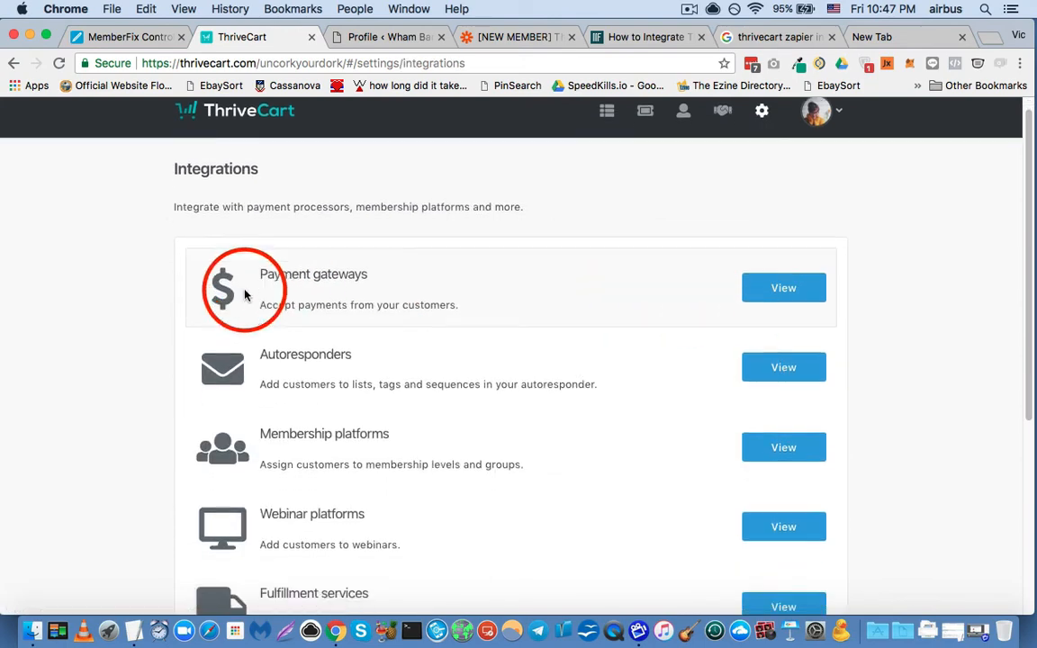
{"action": "scroll", "coordinate": [210, 304], "scroll_direction": "down", "scroll_amount": 3}
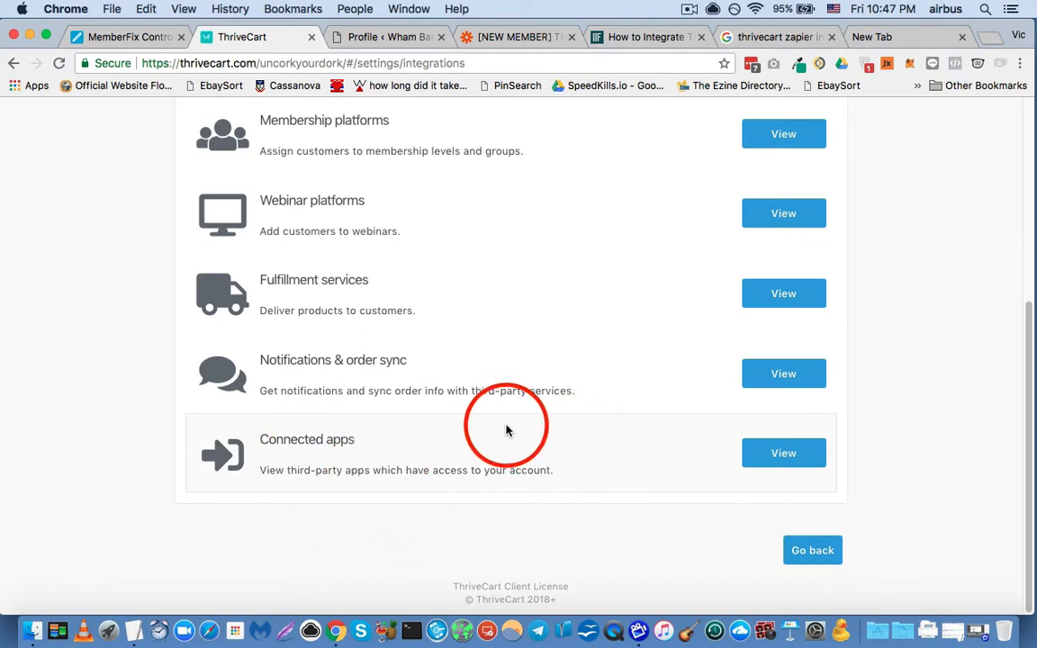
- Check the integration guide's instruction about the Get Started button for Zapier and return to ThriveCart's Integrations page
{"action": "left_click", "coordinate": [645, 34]}
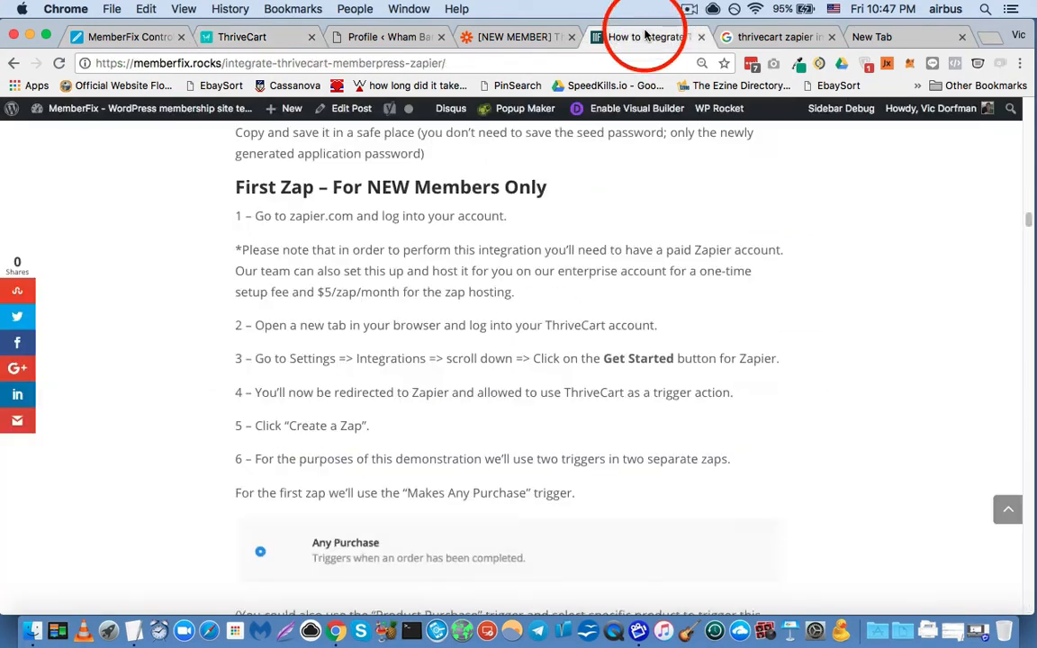
{"action": "left_click_drag", "start_coordinate": [322, 359], "coordinate": [695, 358]}
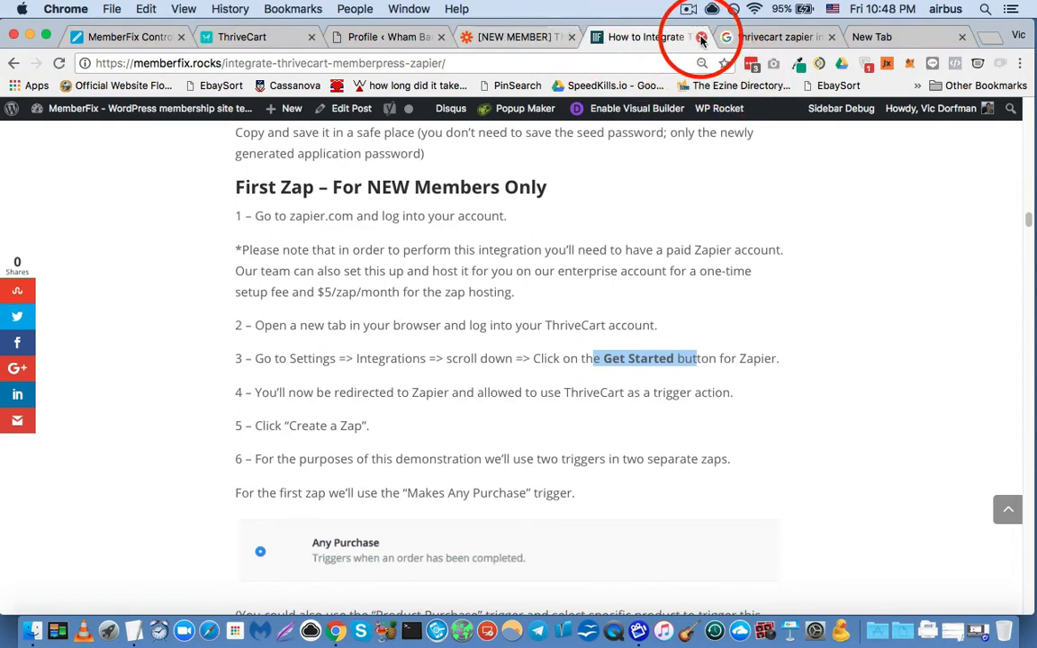
{"action": "left_click", "coordinate": [249, 37]}
{"action": "scroll", "coordinate": [286, 416], "scroll_direction": "up", "scroll_amount": 5}
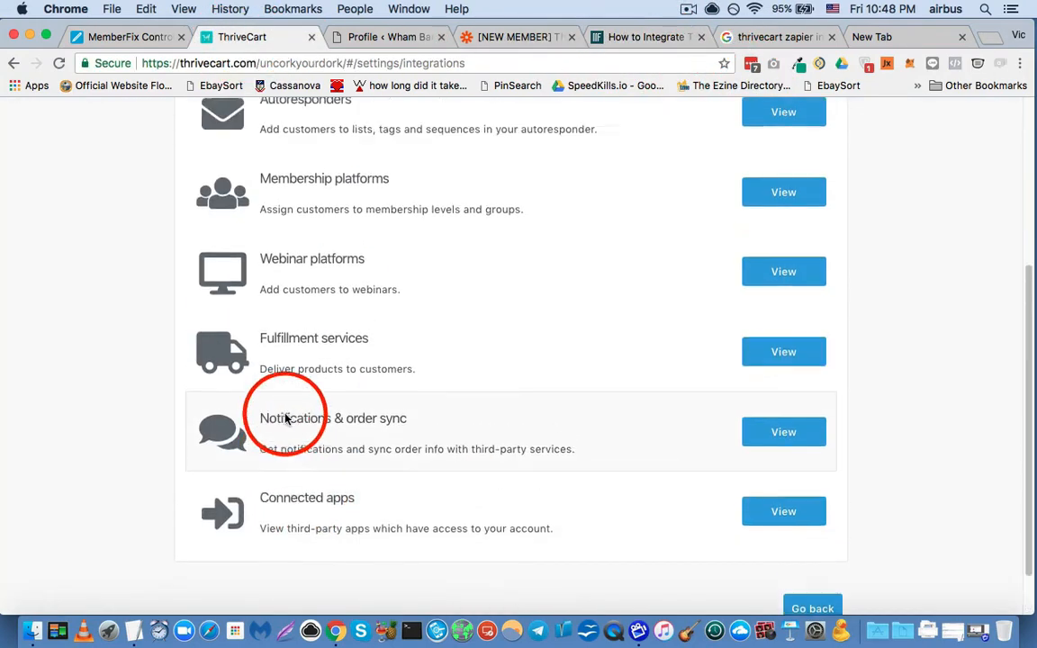
{"action": "scroll", "coordinate": [289, 421], "scroll_direction": "up", "scroll_amount": 3}
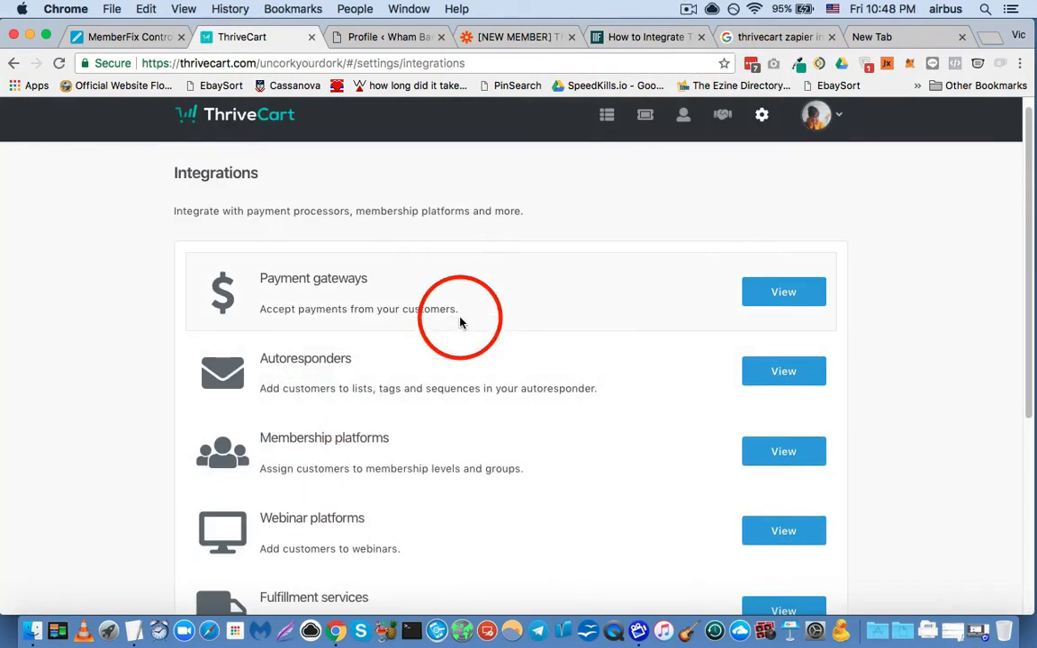
- Look for the Zapier connection in ThriveCart's API & webhooks settings, and return to the Integrations list
{"action": "left_click", "coordinate": [756, 125]}
{"action": "scroll", "coordinate": [555, 283], "scroll_direction": "down", "scroll_amount": 8}
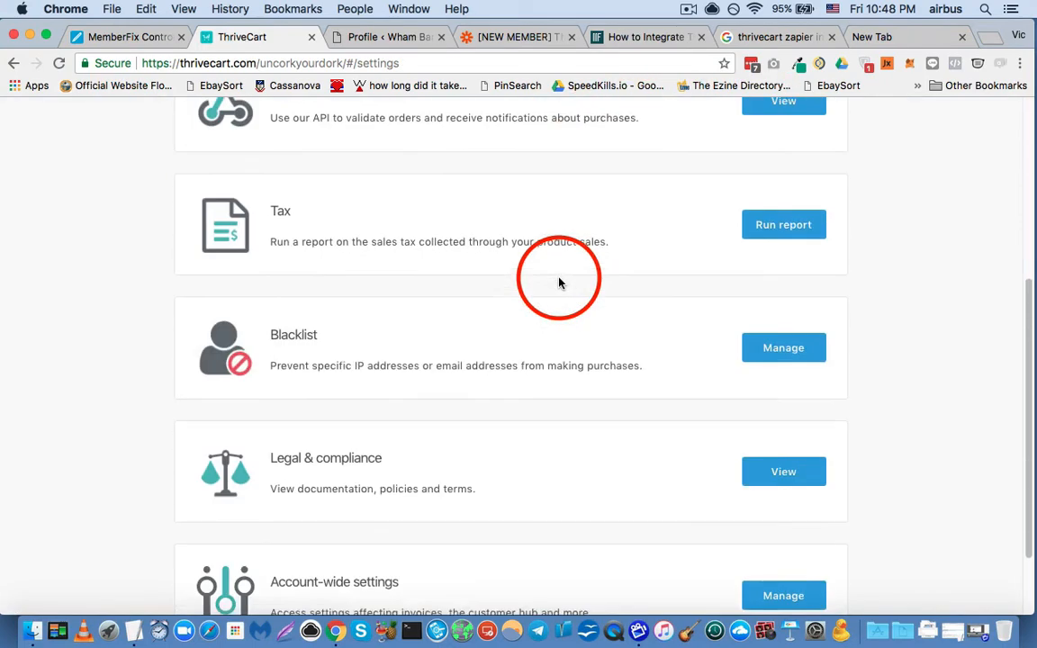
{"action": "scroll", "coordinate": [567, 297], "scroll_direction": "up", "scroll_amount": 8}
{"action": "left_click", "coordinate": [779, 428]}
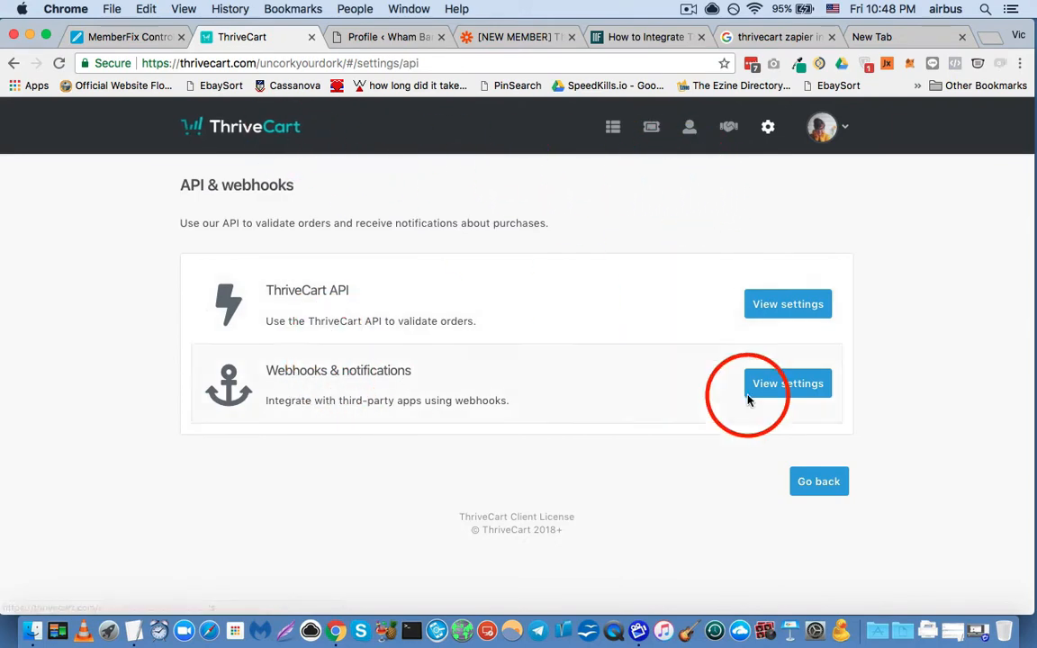
{"action": "left_click", "coordinate": [841, 486]}
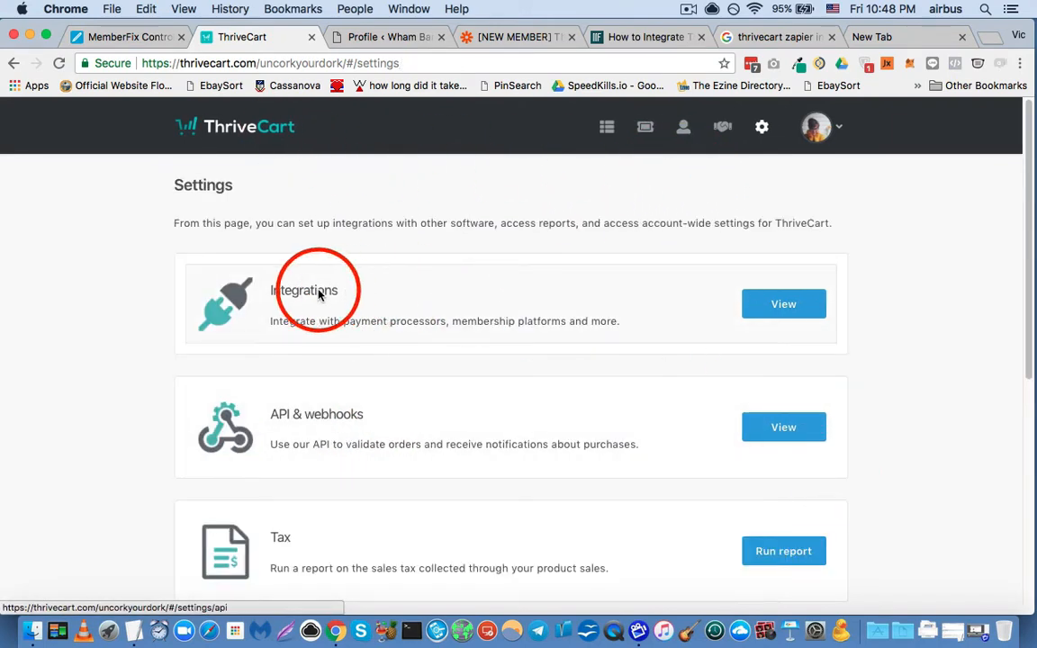
{"action": "left_click", "coordinate": [796, 297]}
{"action": "scroll", "coordinate": [319, 332], "scroll_direction": "down", "scroll_amount": 5}
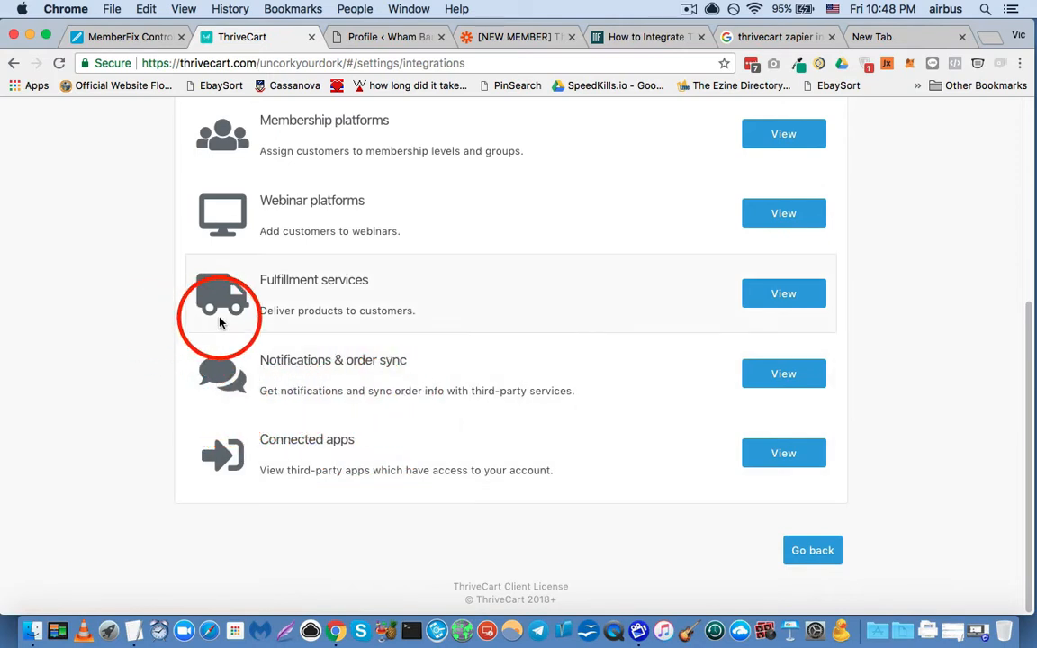
- Return to the zap in Zapier and inspect the trigger's Any Purchase event and its connected ThriveCart account
{"action": "left_click", "coordinate": [533, 37]}
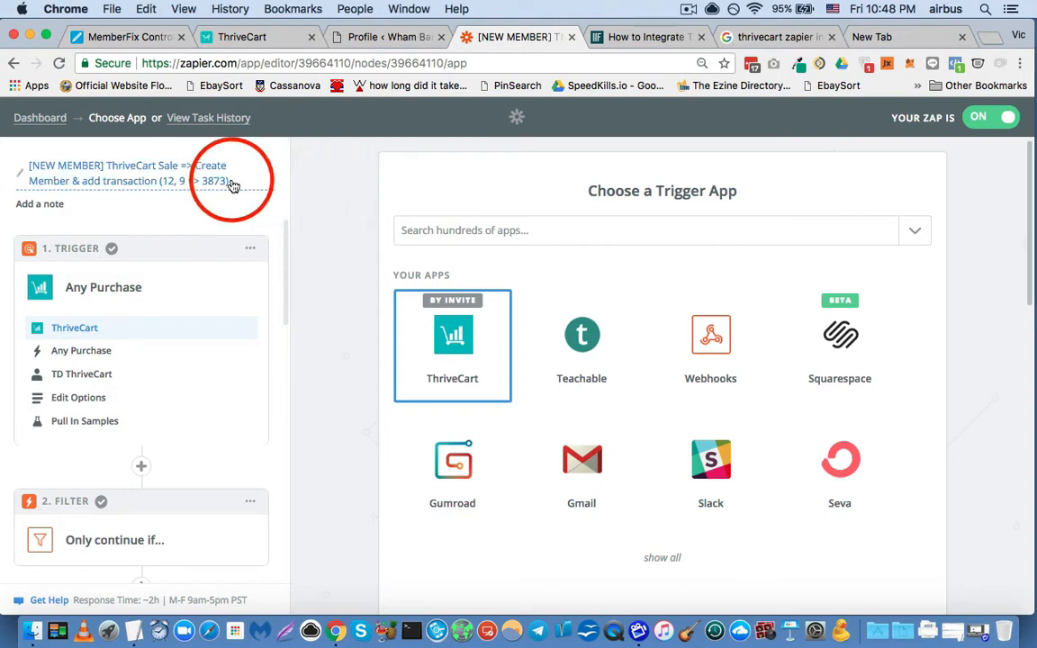
{"action": "left_click", "coordinate": [85, 352]}
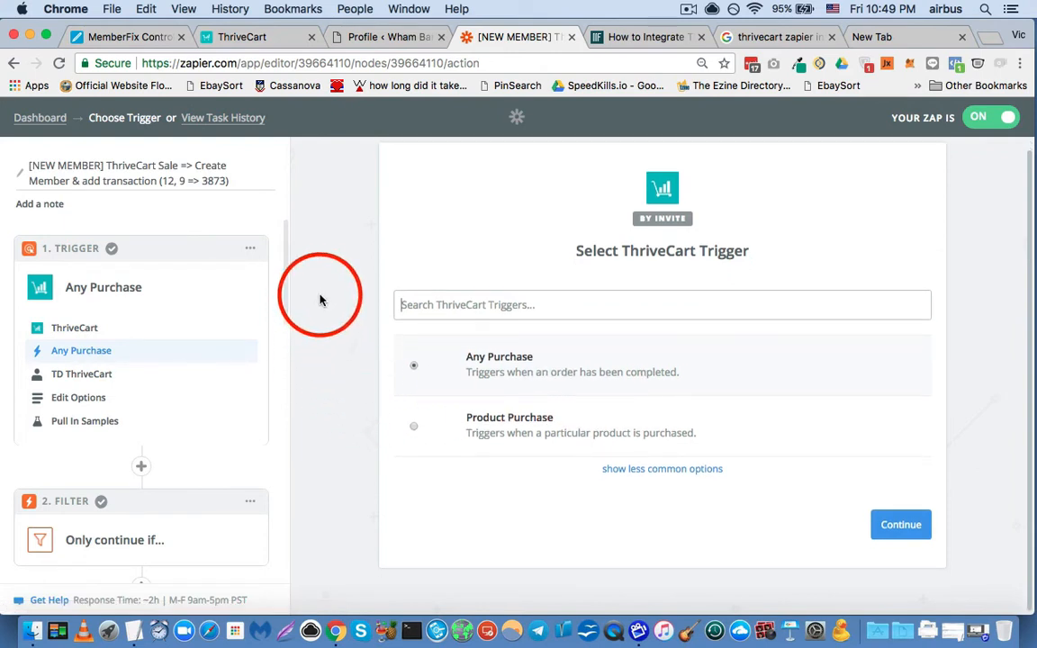
{"action": "left_click", "coordinate": [96, 381]}
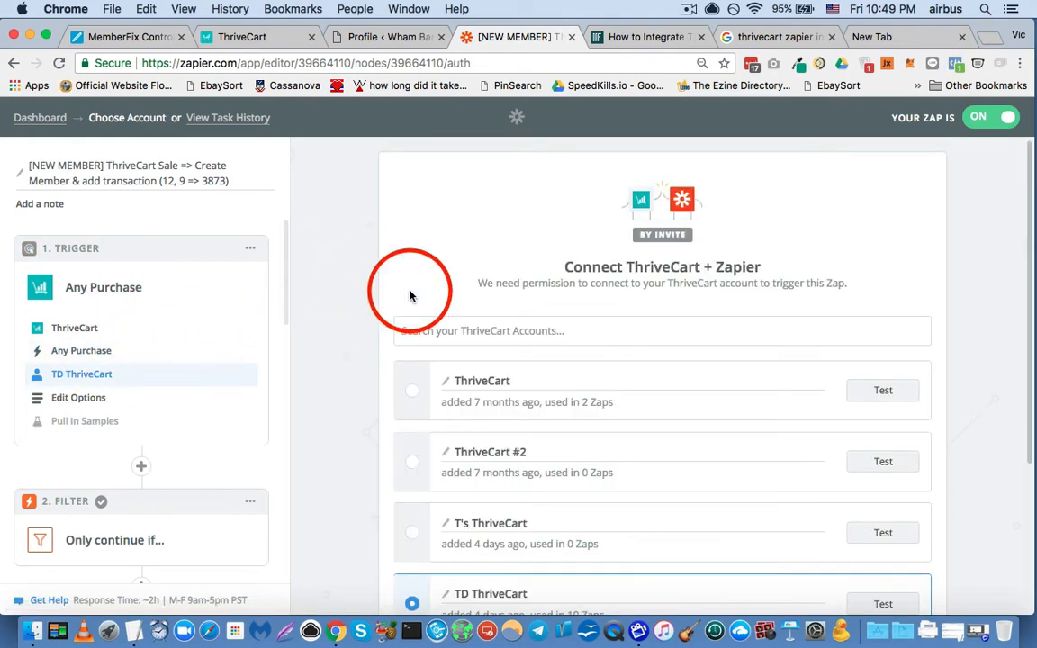
{"action": "scroll", "coordinate": [352, 304], "scroll_direction": "down", "scroll_amount": 3}
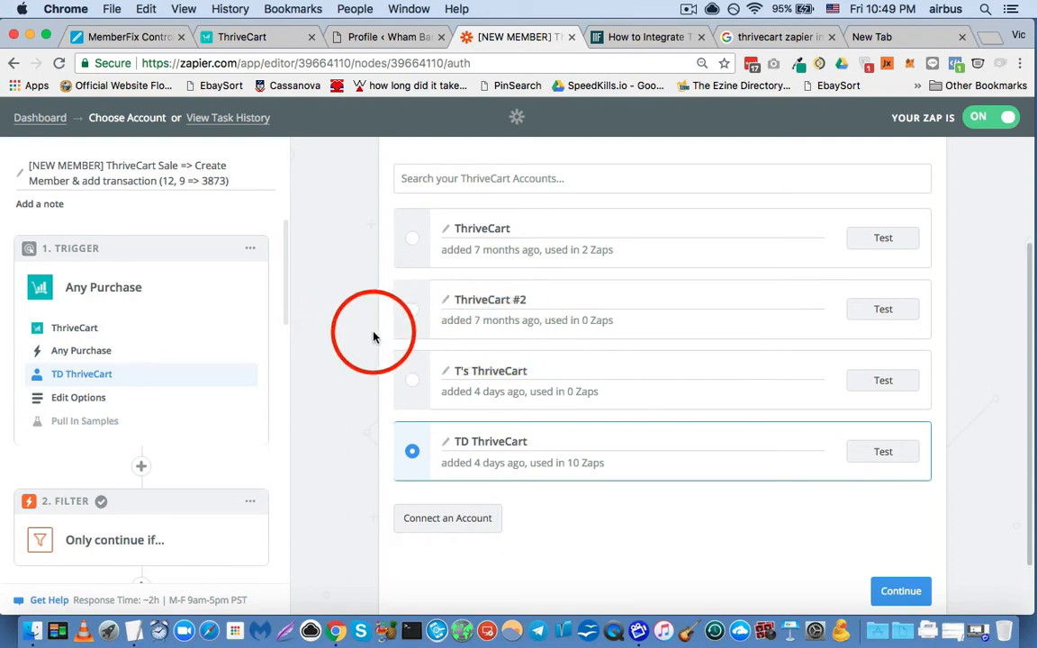
- Open the trigger's options and examine the Product choices and the other optional ThriveCart order filters
{"action": "left_click", "coordinate": [97, 400]}
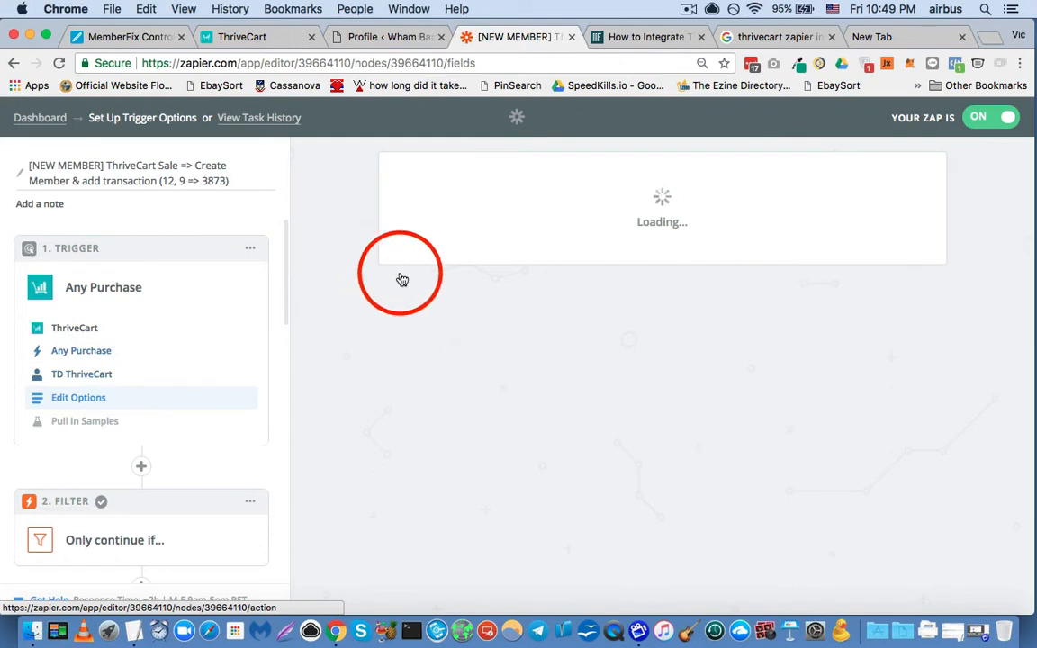
{"action": "scroll", "coordinate": [356, 260], "scroll_direction": "down", "scroll_amount": 2}
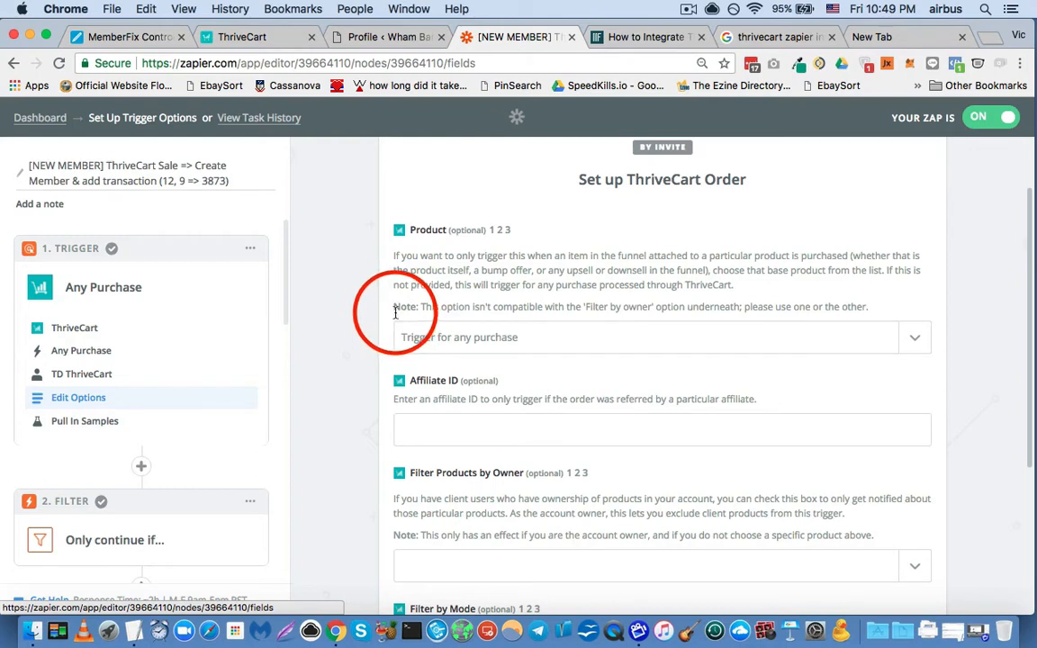
{"action": "left_click", "coordinate": [455, 338]}
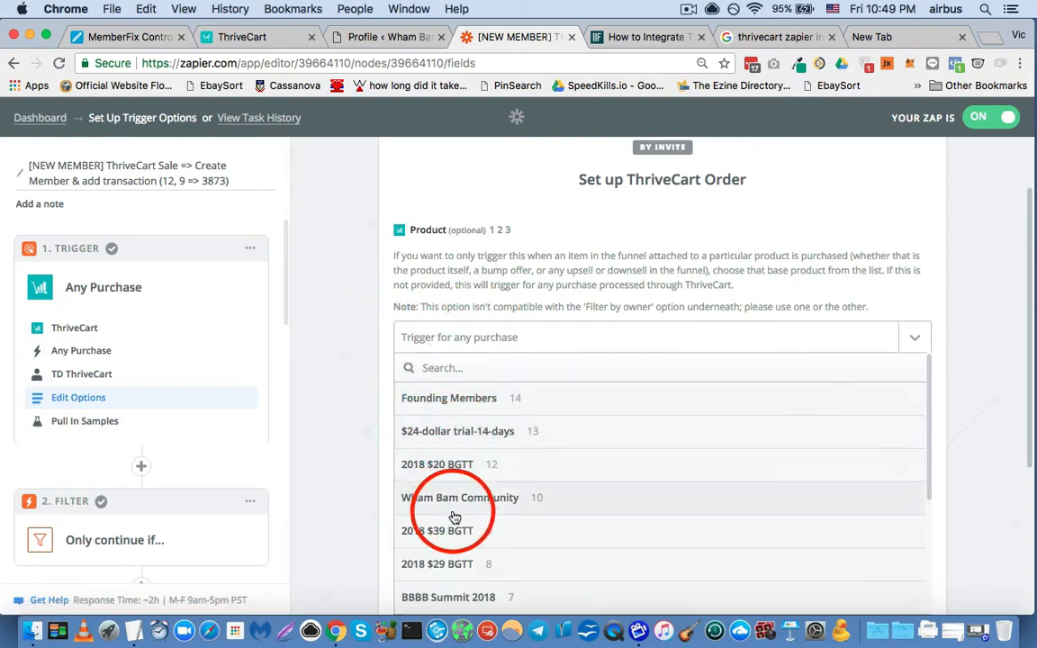
{"action": "left_click", "coordinate": [350, 374]}
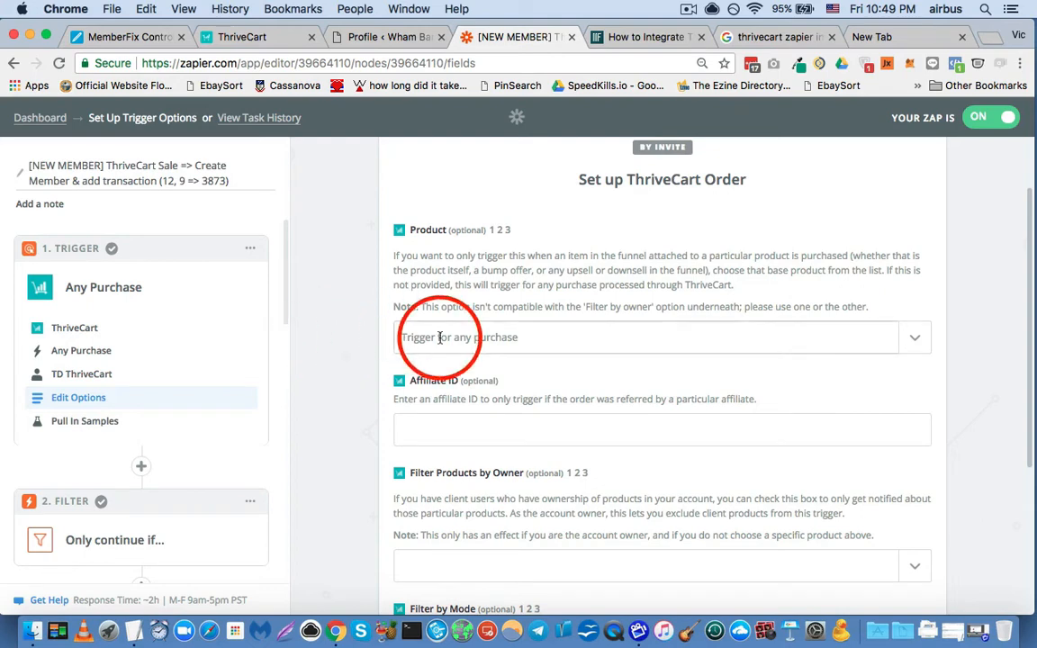
{"action": "scroll", "coordinate": [310, 351], "scroll_direction": "down", "scroll_amount": 2}
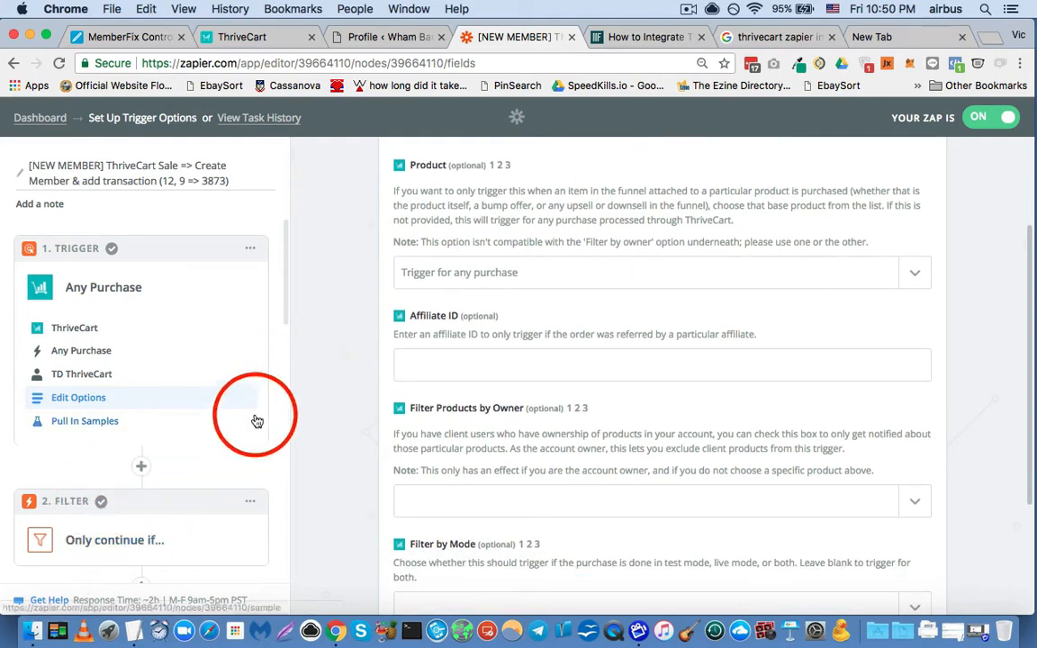
{"action": "scroll", "coordinate": [355, 382], "scroll_direction": "up", "scroll_amount": 3}
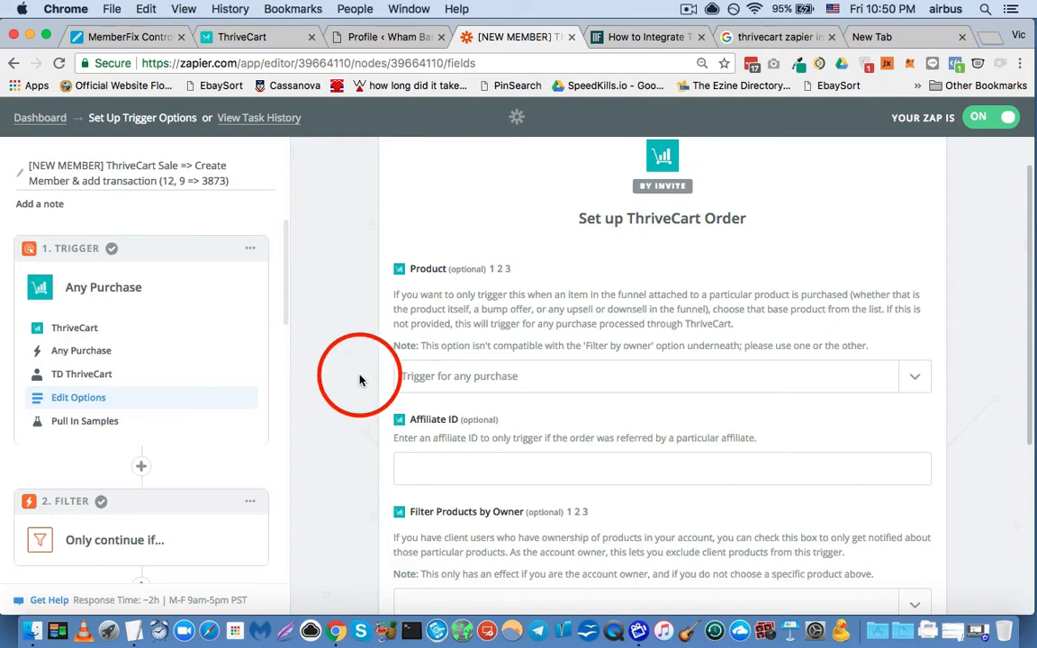
{"action": "scroll", "coordinate": [354, 347], "scroll_direction": "down", "scroll_amount": 1}
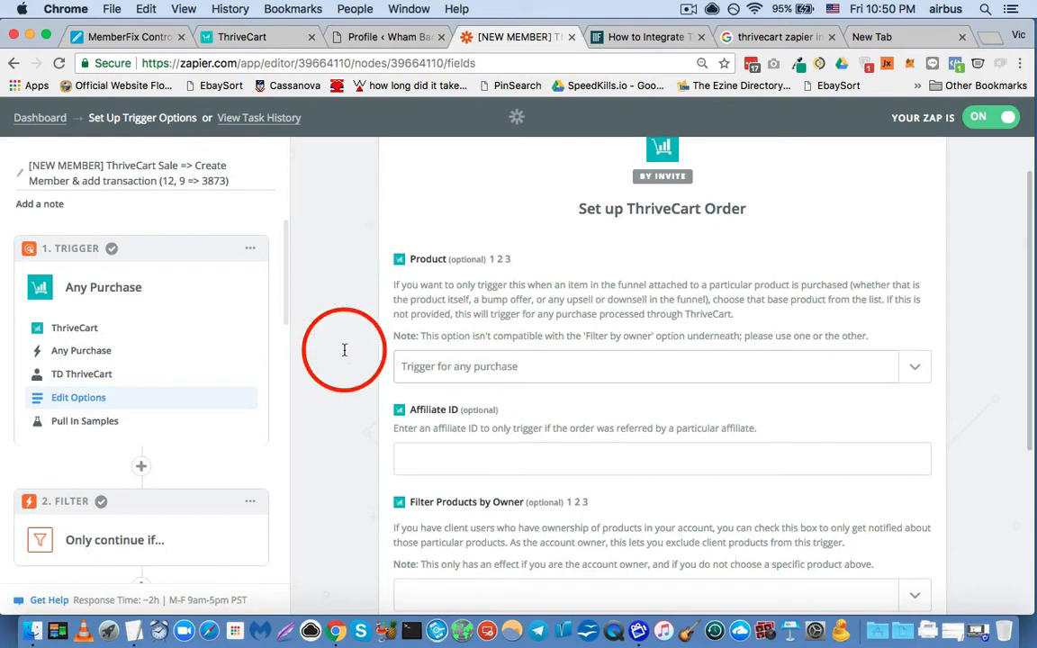
{"action": "scroll", "coordinate": [355, 334], "scroll_direction": "down", "scroll_amount": 1}
{"action": "scroll", "coordinate": [354, 333], "scroll_direction": "down", "scroll_amount": 1}
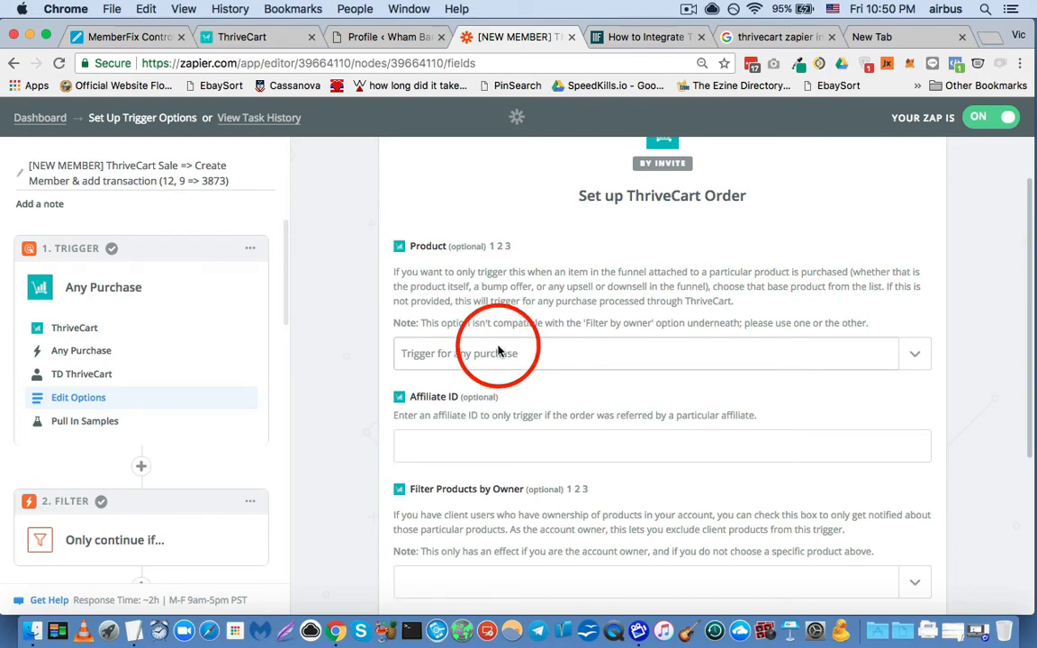
- Check the trigger's Product choices against the product and membership IDs in the zap's title, leaving both as they are
{"action": "left_click", "coordinate": [439, 343]}
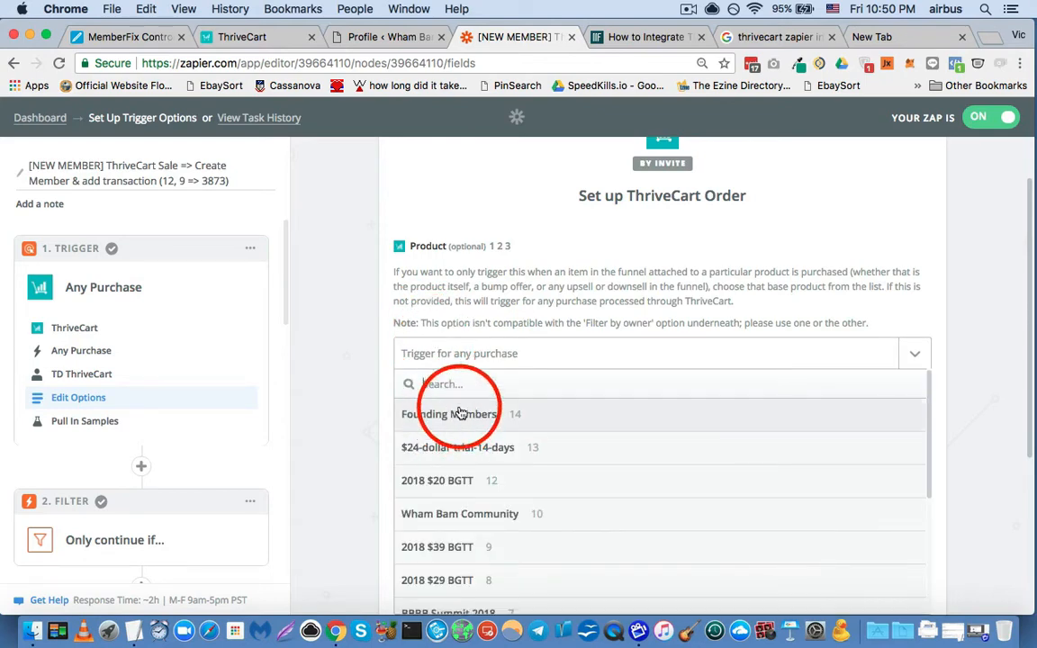
{"action": "left_click", "coordinate": [353, 340]}
{"action": "scroll", "coordinate": [344, 317], "scroll_direction": "down", "scroll_amount": 1}
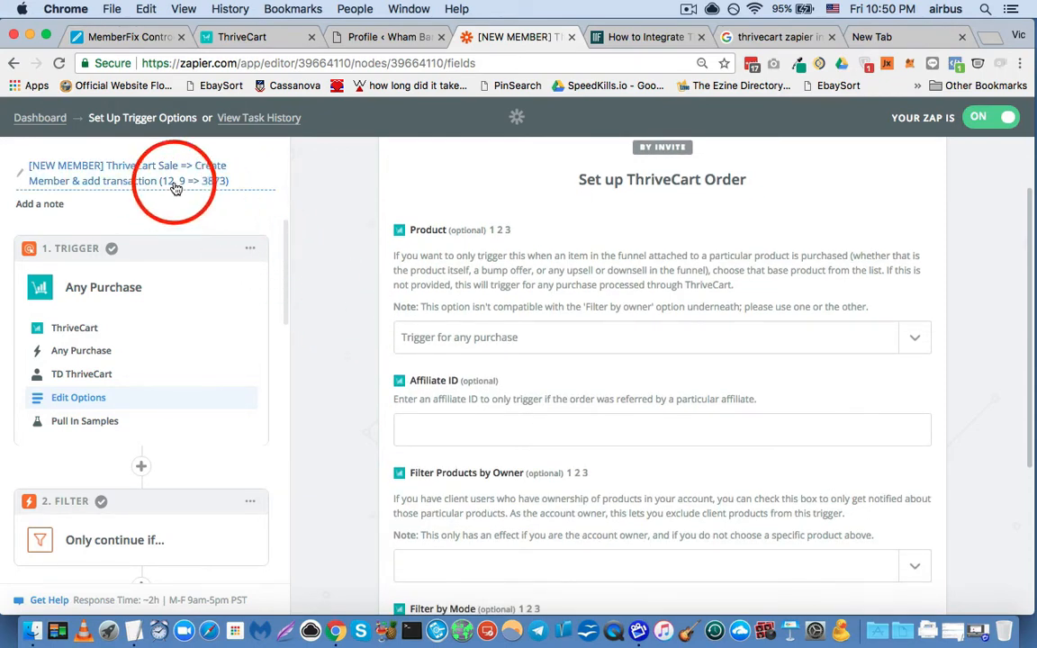
{"action": "scroll", "coordinate": [352, 291], "scroll_direction": "down", "scroll_amount": 1}
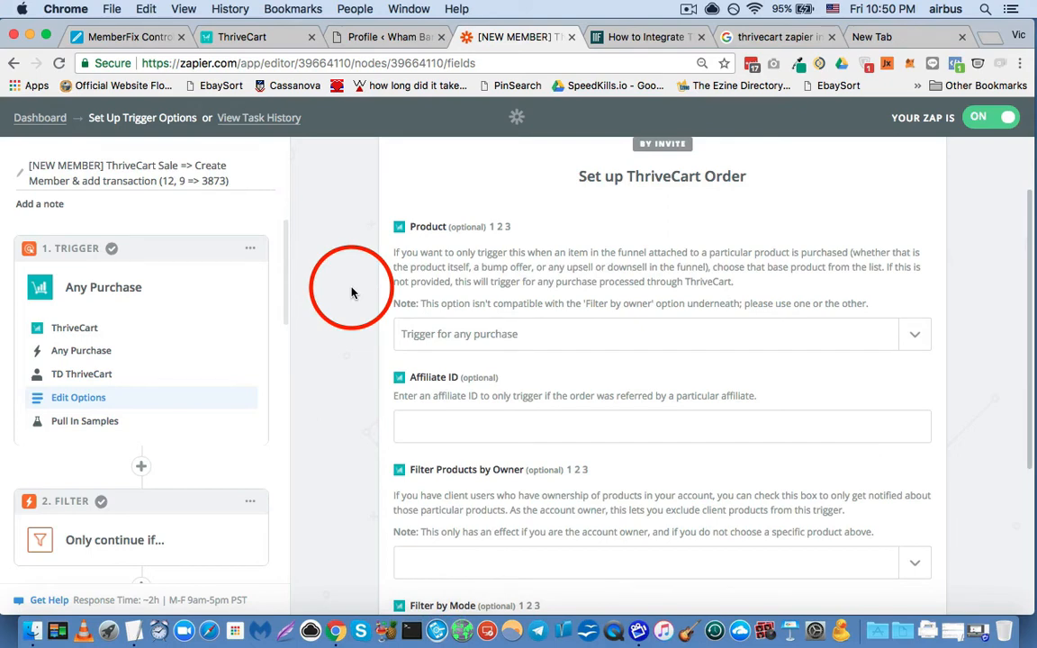
{"action": "left_click", "coordinate": [171, 181]}
{"action": "left_click", "coordinate": [210, 164]}
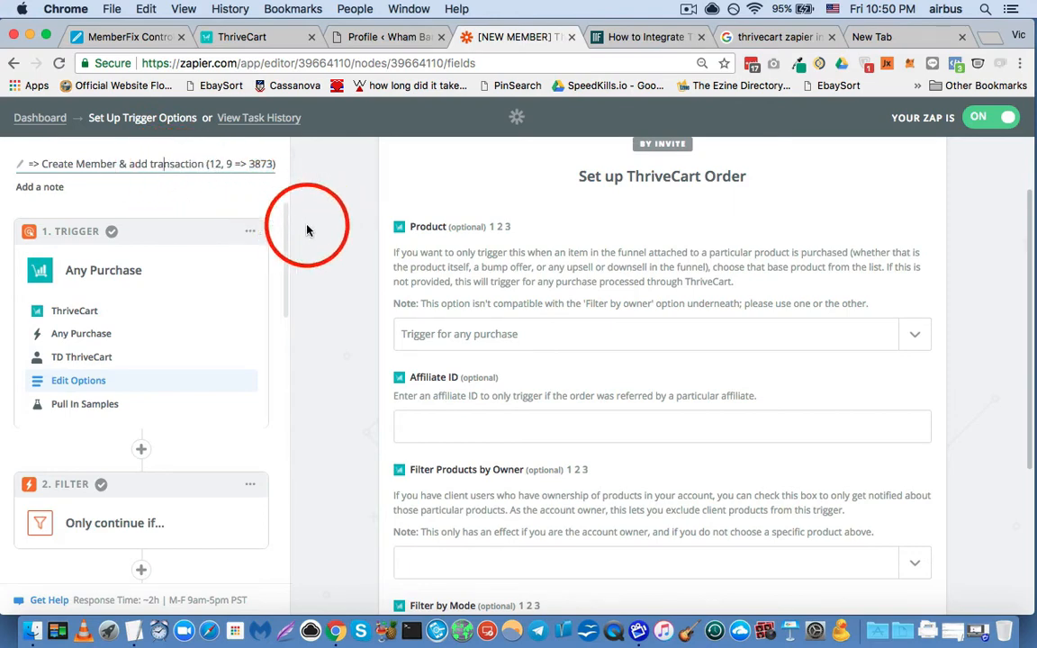
{"action": "left_click", "coordinate": [340, 241]}
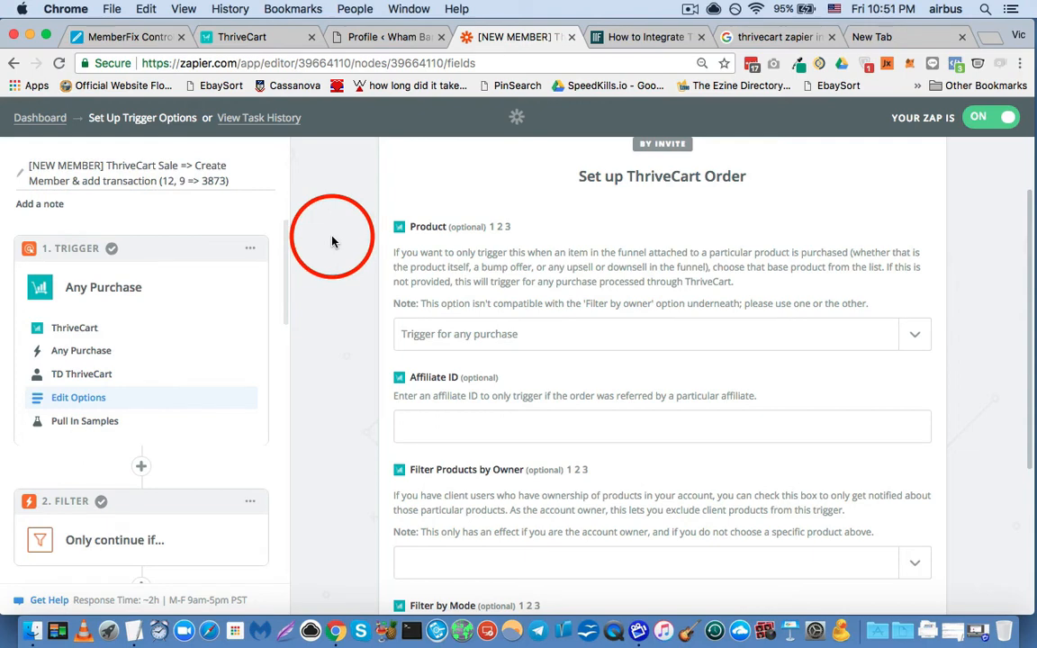
- Look over the trigger's Affiliate ID, owner and mode filters, and view its sample data test
{"action": "scroll", "coordinate": [335, 286], "scroll_direction": "down", "scroll_amount": 3}
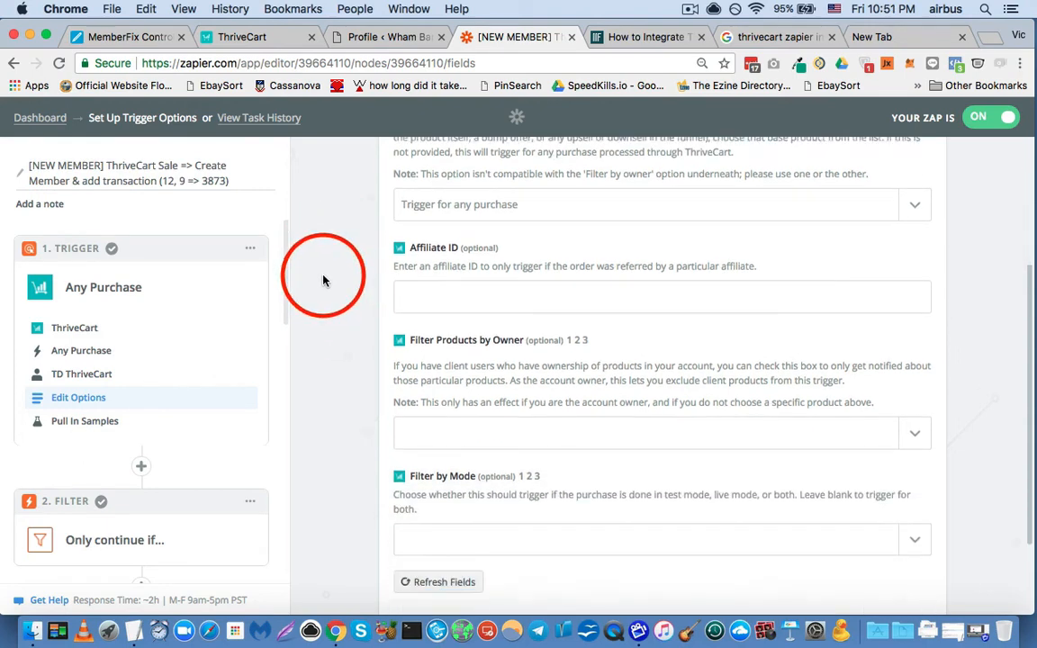
{"action": "scroll", "coordinate": [323, 280], "scroll_direction": "down", "scroll_amount": 1}
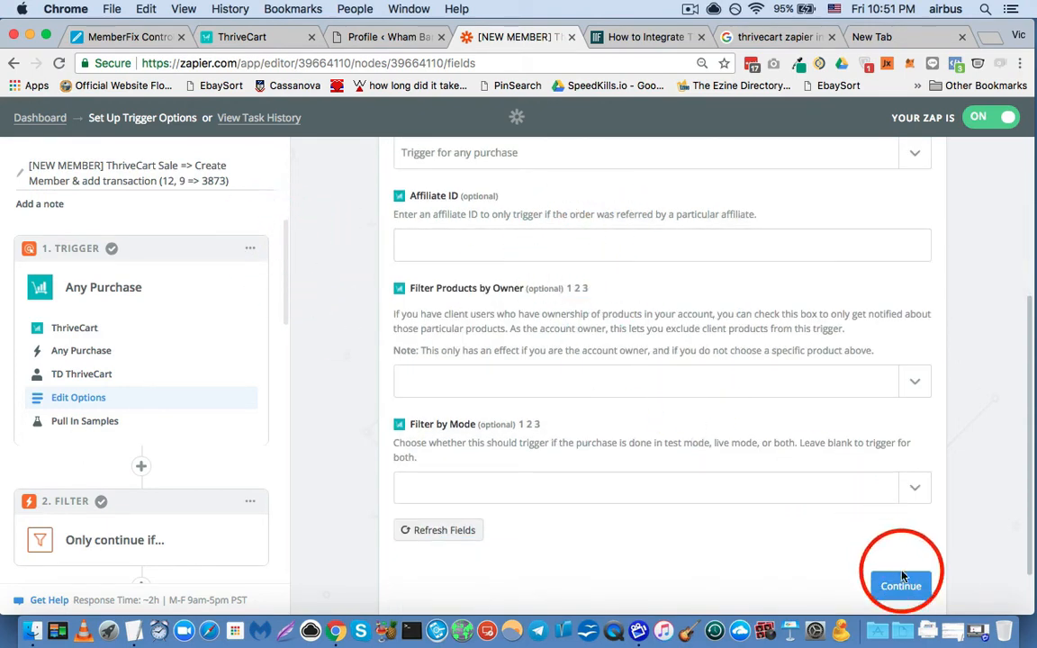
{"action": "left_click", "coordinate": [88, 421]}
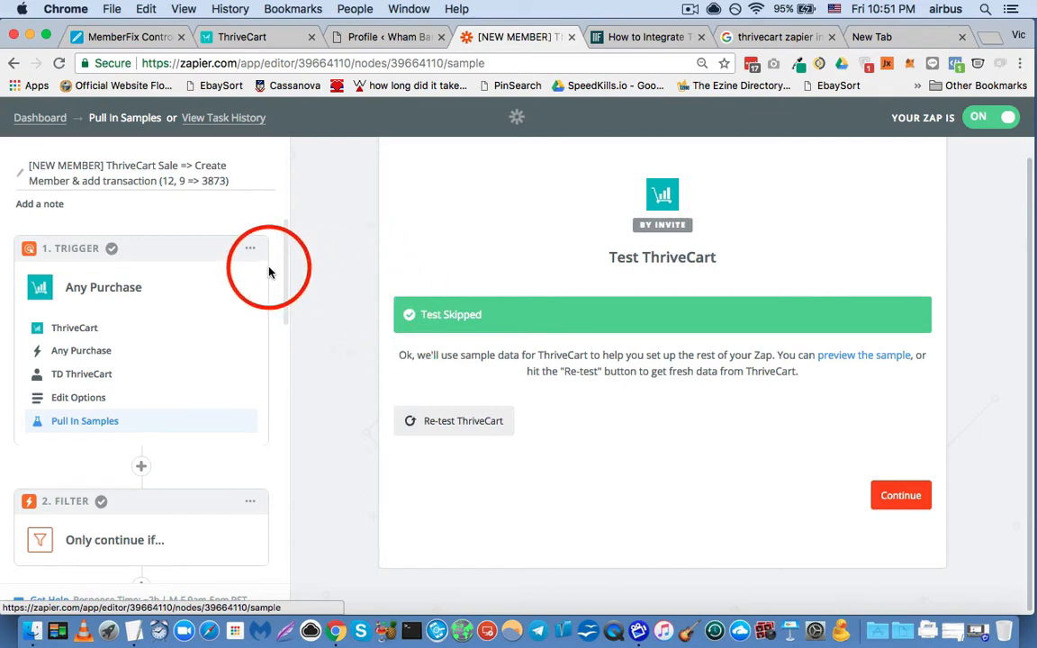
- Open the zap's Filter step and inspect its app, its Only continue if type, and its setup and testing page
{"action": "scroll", "coordinate": [266, 271], "scroll_direction": "down", "scroll_amount": 3}
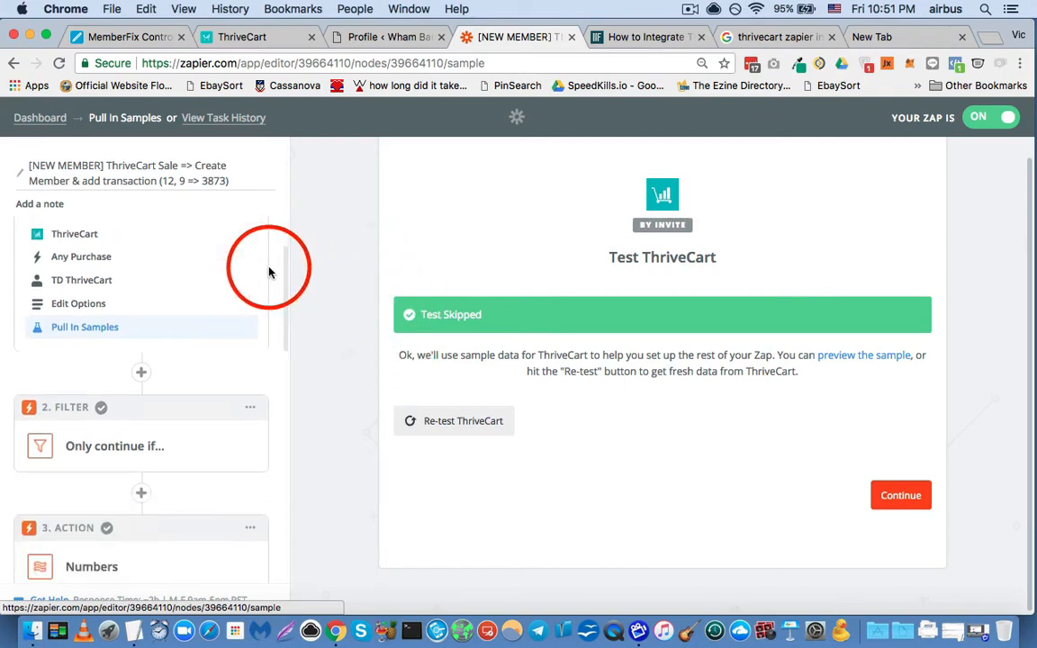
{"action": "left_click", "coordinate": [93, 459]}
{"action": "scroll", "coordinate": [242, 290], "scroll_direction": "down", "scroll_amount": 5}
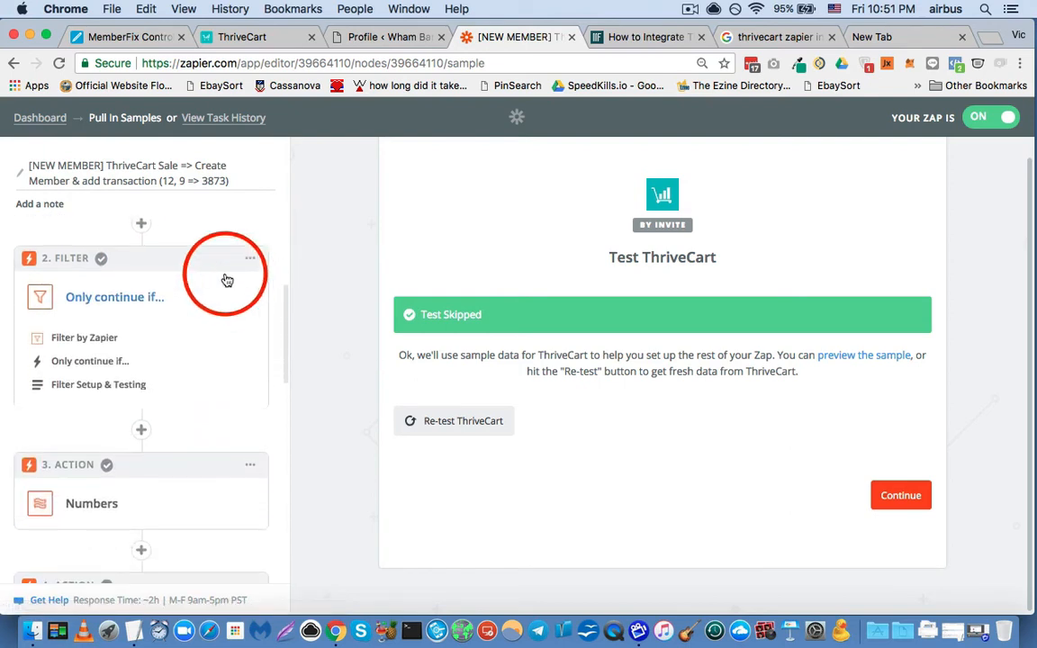
{"action": "left_click", "coordinate": [66, 341]}
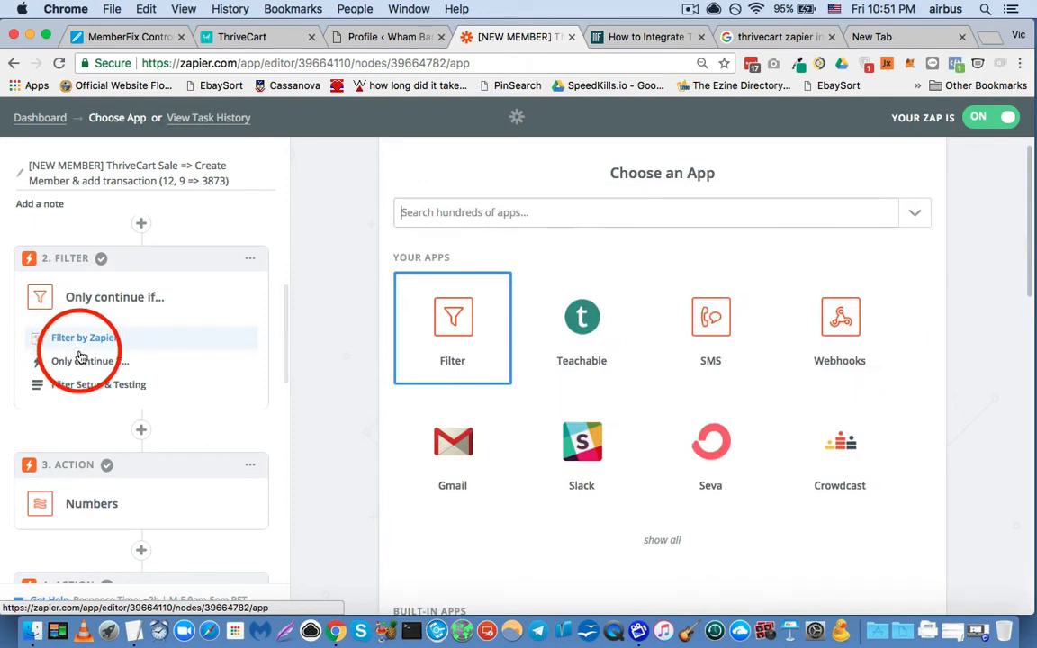
{"action": "left_click", "coordinate": [80, 364]}
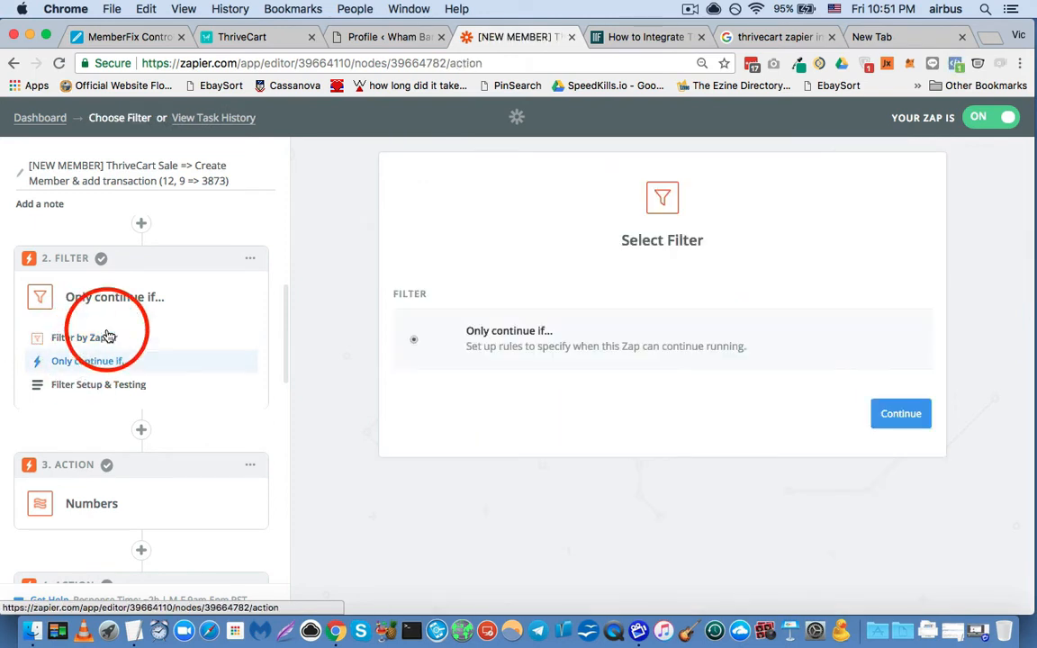
{"action": "left_click", "coordinate": [107, 387]}
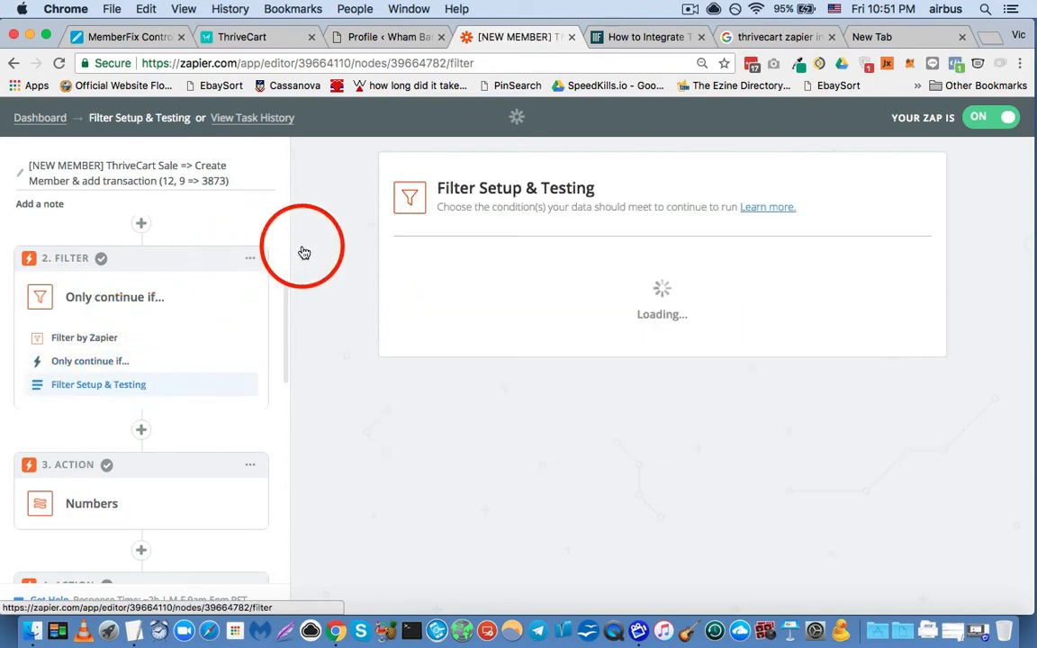
- Examine the filter's two Product ID conditions and the purchase fields available for the first one
{"action": "scroll", "coordinate": [315, 272], "scroll_direction": "down", "scroll_amount": 1}
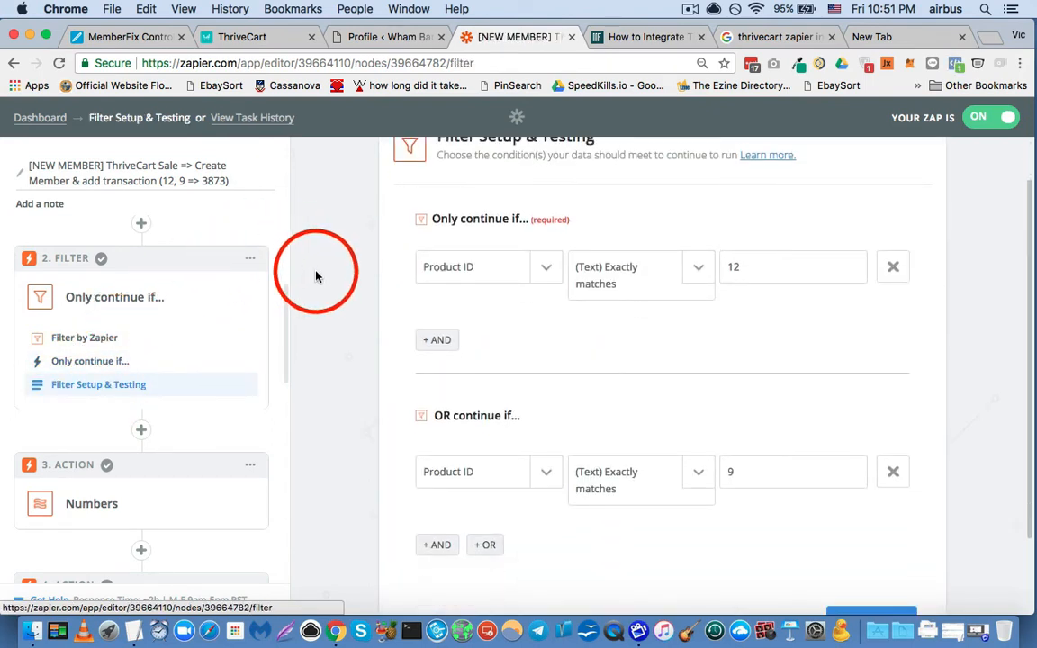
{"action": "left_click", "coordinate": [496, 270]}
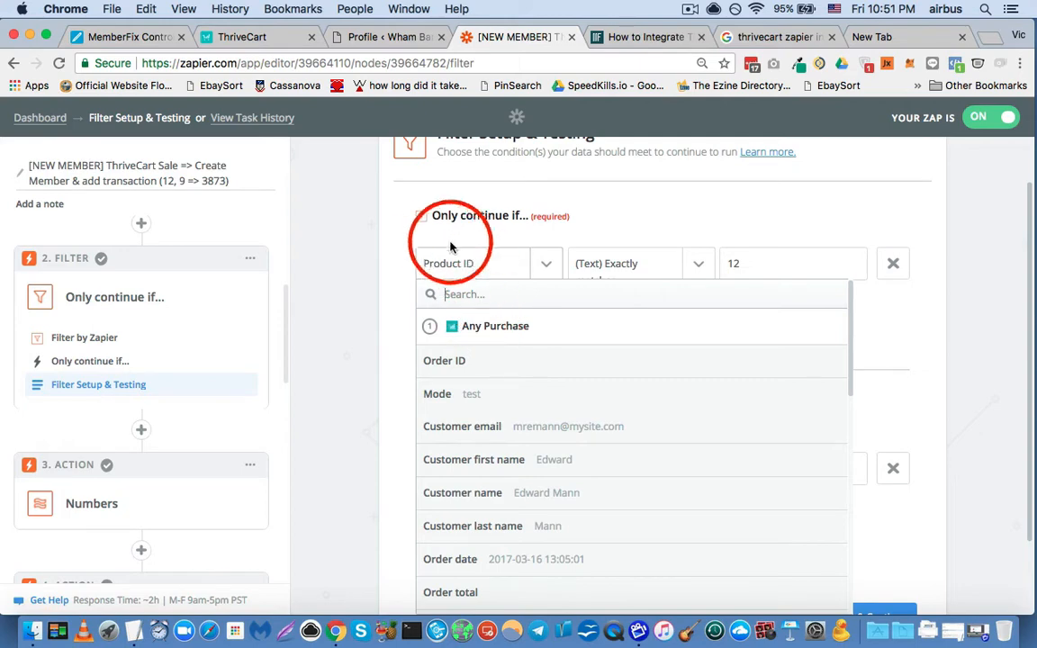
{"action": "scroll", "coordinate": [458, 356], "scroll_direction": "down", "scroll_amount": 4}
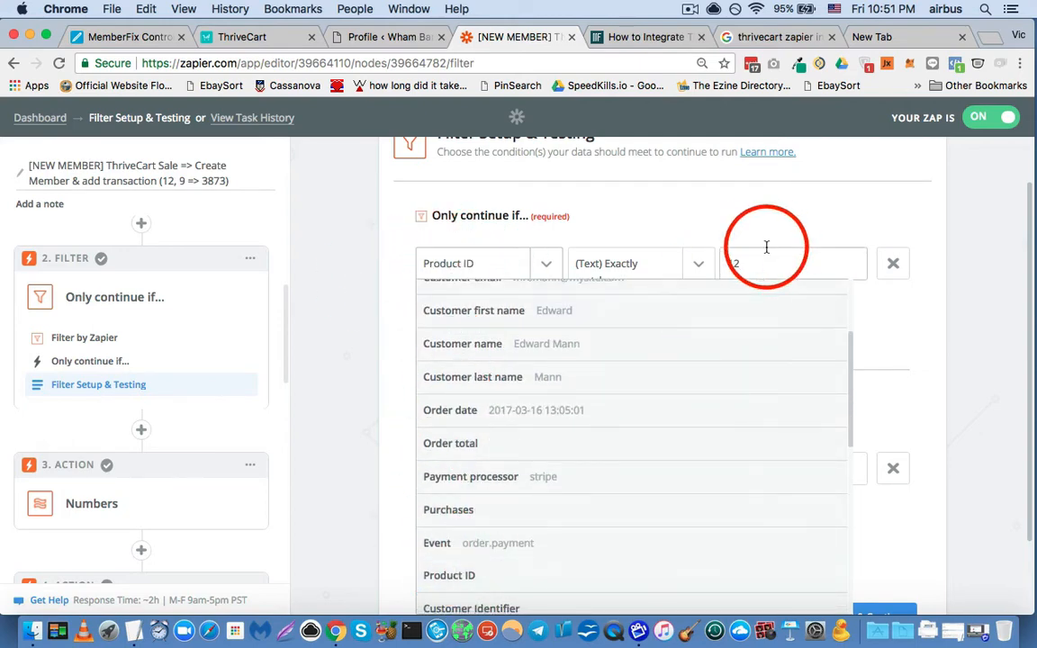
{"action": "left_click", "coordinate": [388, 388]}
{"action": "scroll", "coordinate": [385, 364], "scroll_direction": "down", "scroll_amount": 1}
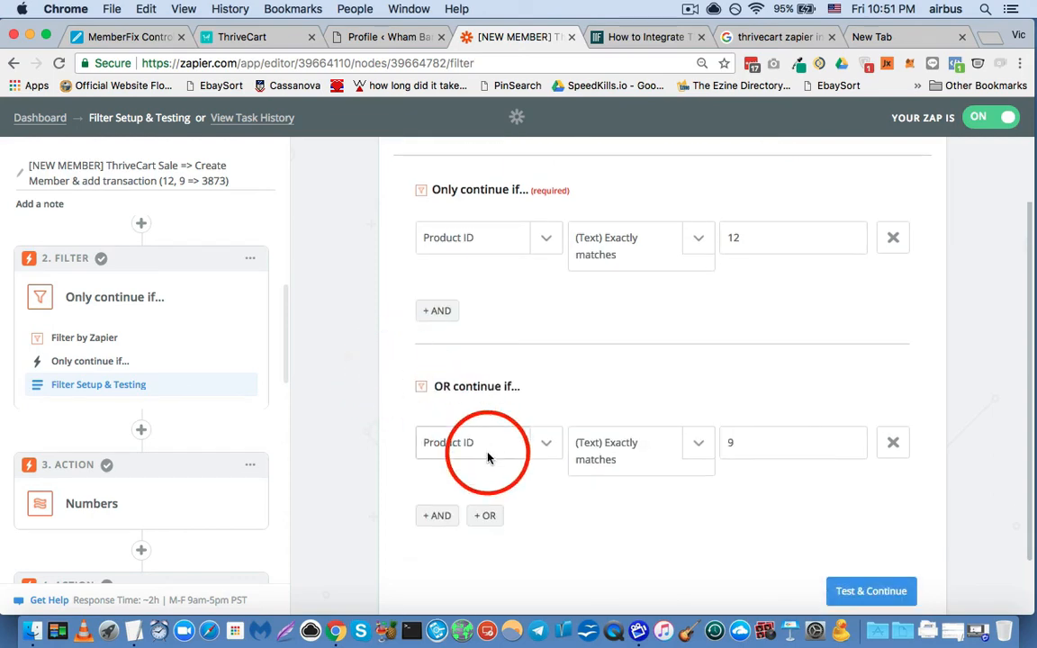
- Switch to ThriveCart's product list and check the product ID behind the 2018 $20 BGTT product's edit link
{"action": "left_click", "coordinate": [239, 37]}
{"action": "scroll", "coordinate": [233, 108], "scroll_direction": "up", "scroll_amount": 10}
{"action": "left_click", "coordinate": [239, 130]}
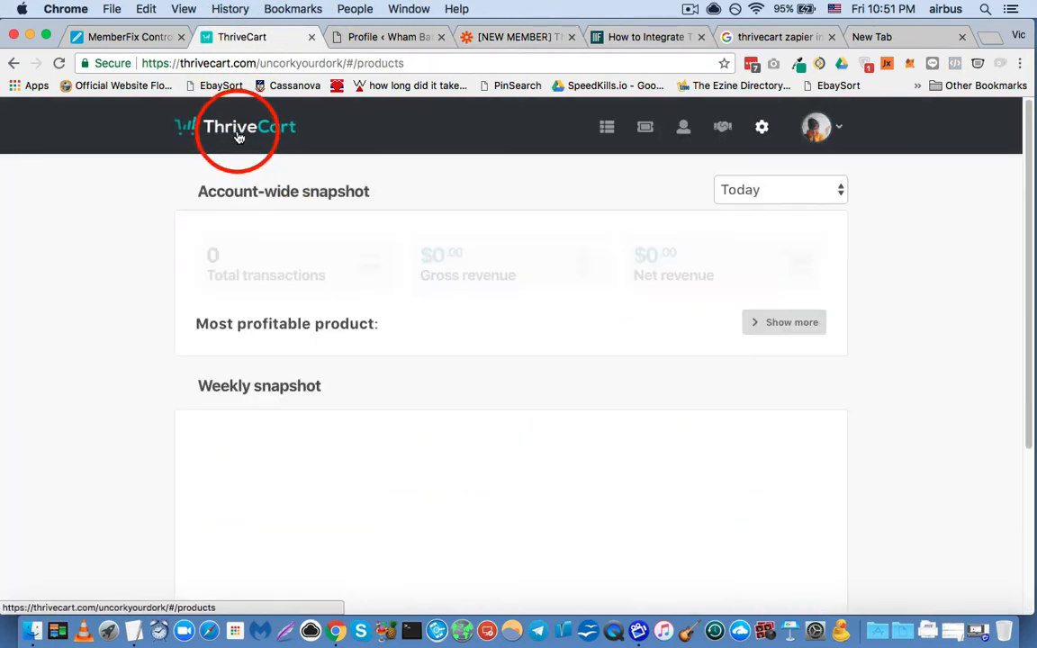
{"action": "scroll", "coordinate": [173, 310], "scroll_direction": "down", "scroll_amount": 4}
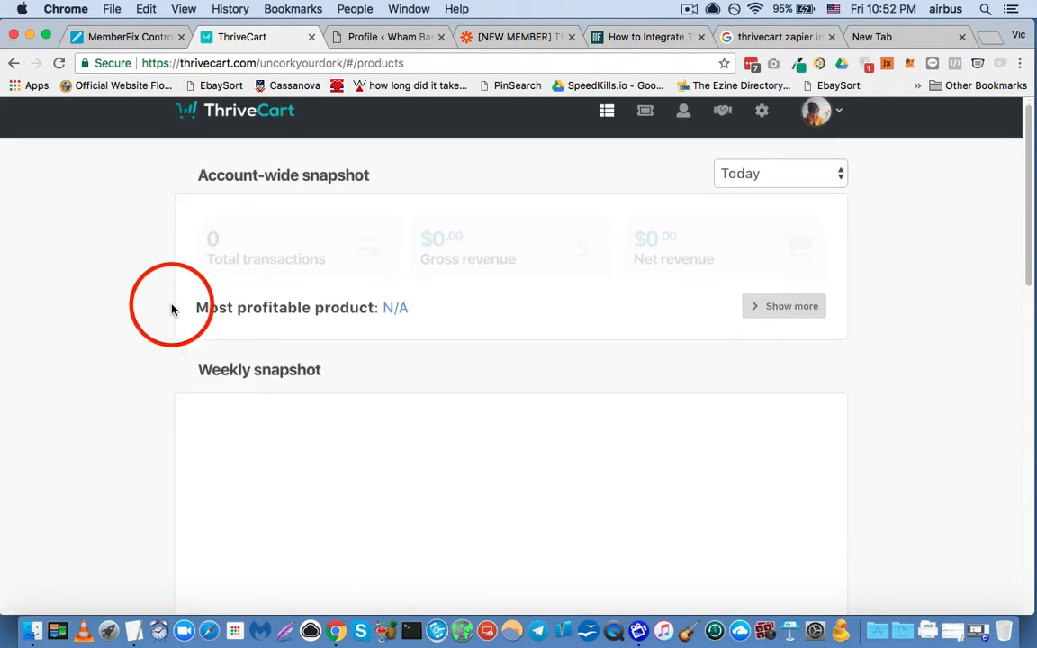
{"action": "scroll", "coordinate": [171, 310], "scroll_direction": "down", "scroll_amount": 8}
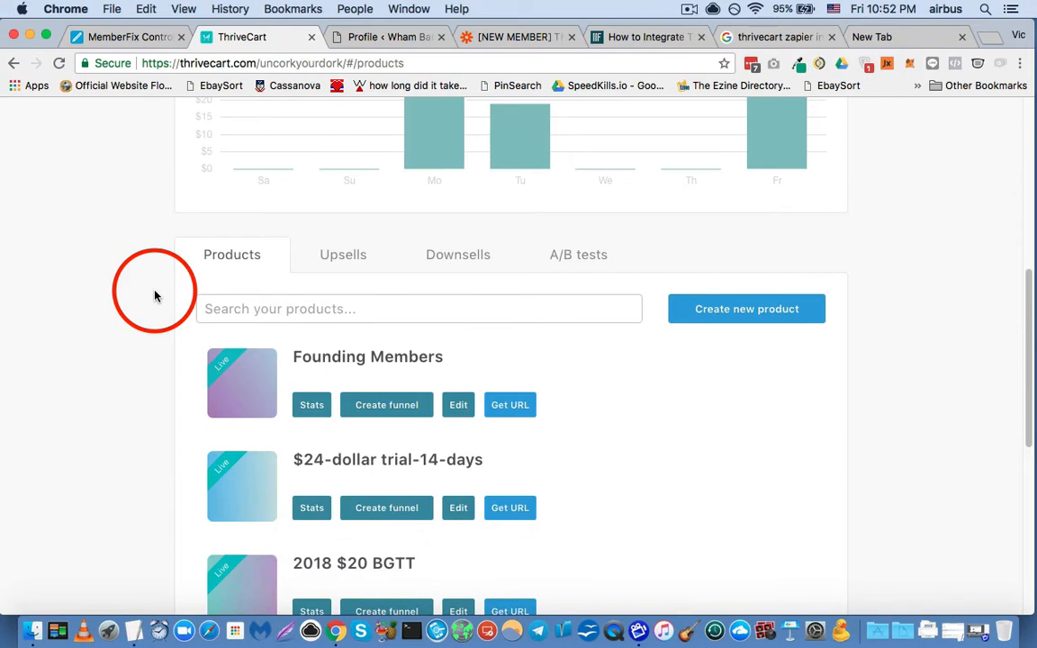
{"action": "scroll", "coordinate": [155, 295], "scroll_direction": "down", "scroll_amount": 3}
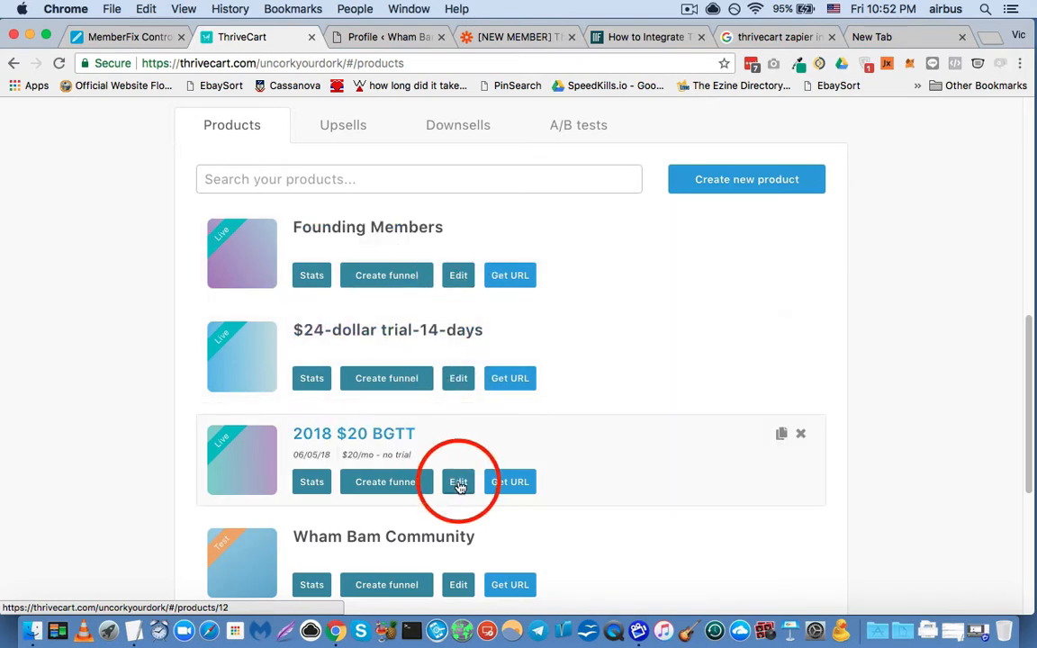
{"action": "scroll", "coordinate": [459, 486], "scroll_direction": "down", "scroll_amount": 3}
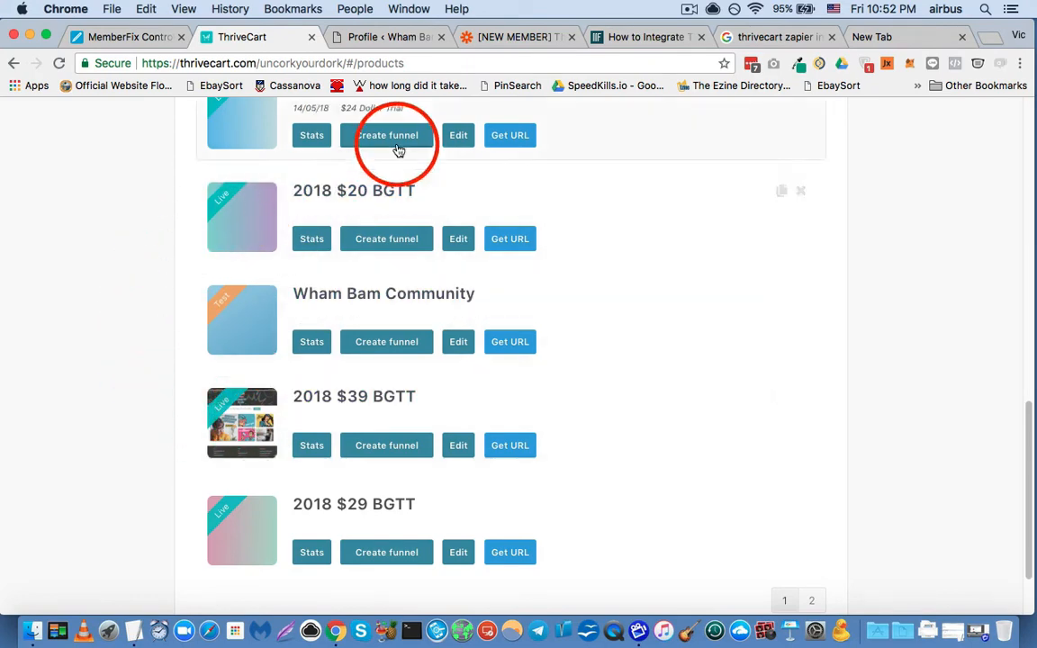
- Recheck the membership ID in the zap's title and find membership 3873 in the WordPress site's MemberPress Memberships list
{"action": "left_click", "coordinate": [526, 41]}
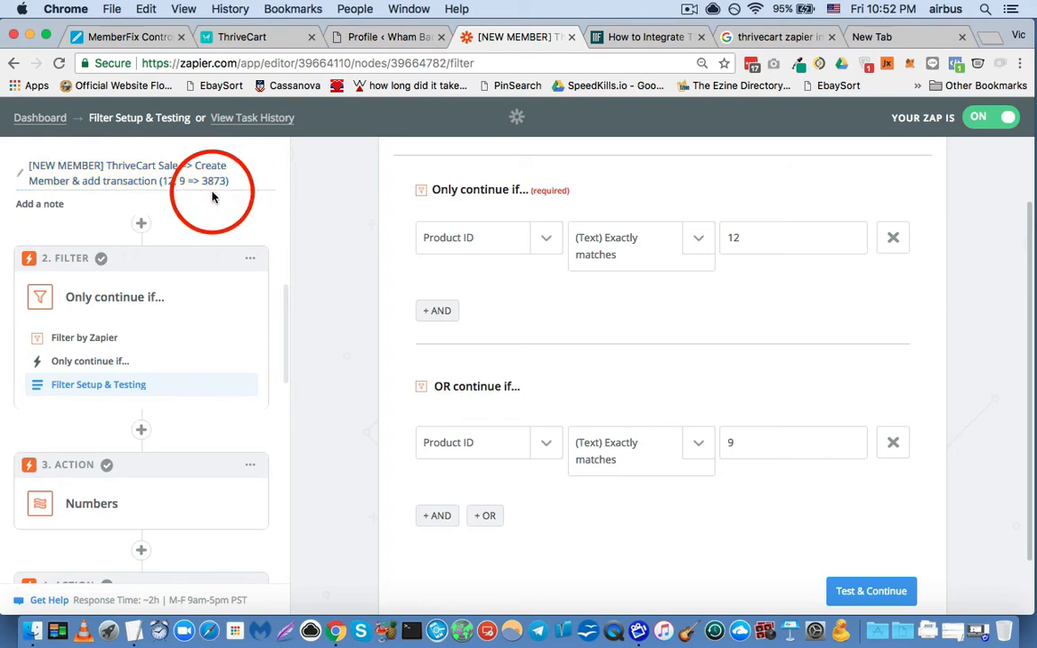
{"action": "left_click", "coordinate": [381, 36]}
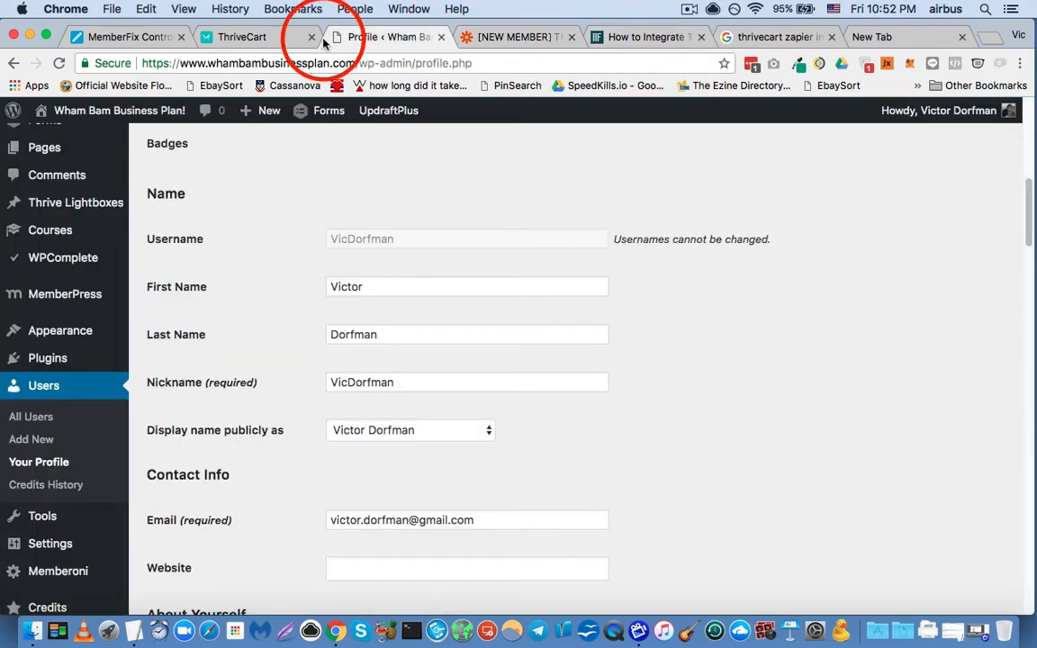
{"action": "mouse_move", "coordinate": [87, 291]}
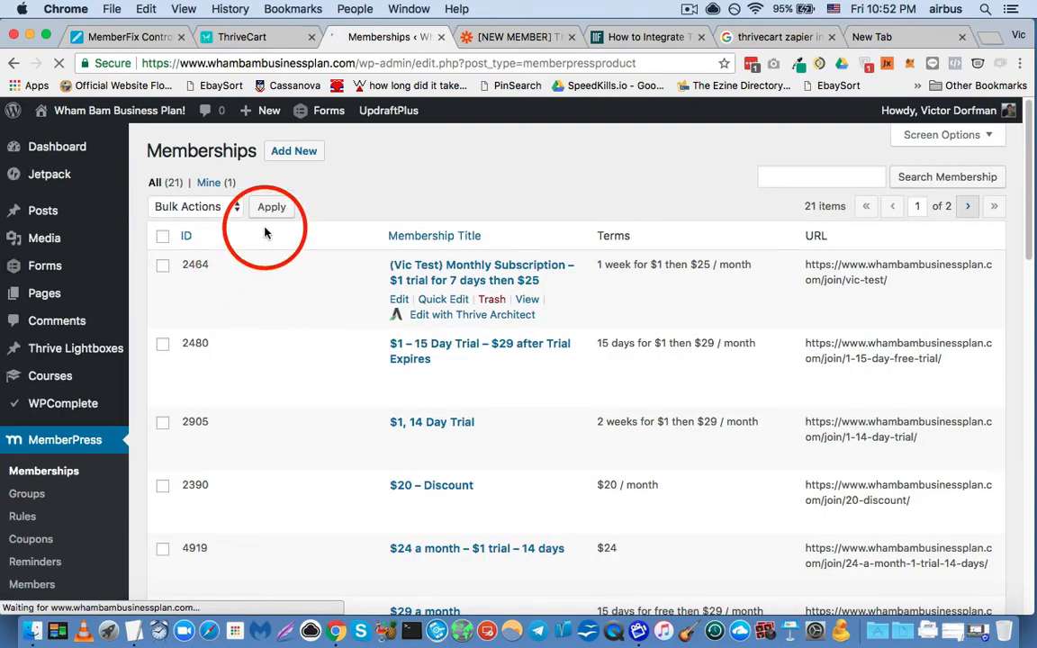
{"action": "scroll", "coordinate": [266, 234], "scroll_direction": "down", "scroll_amount": 5}
{"action": "scroll", "coordinate": [267, 300], "scroll_direction": "down", "scroll_amount": 10}
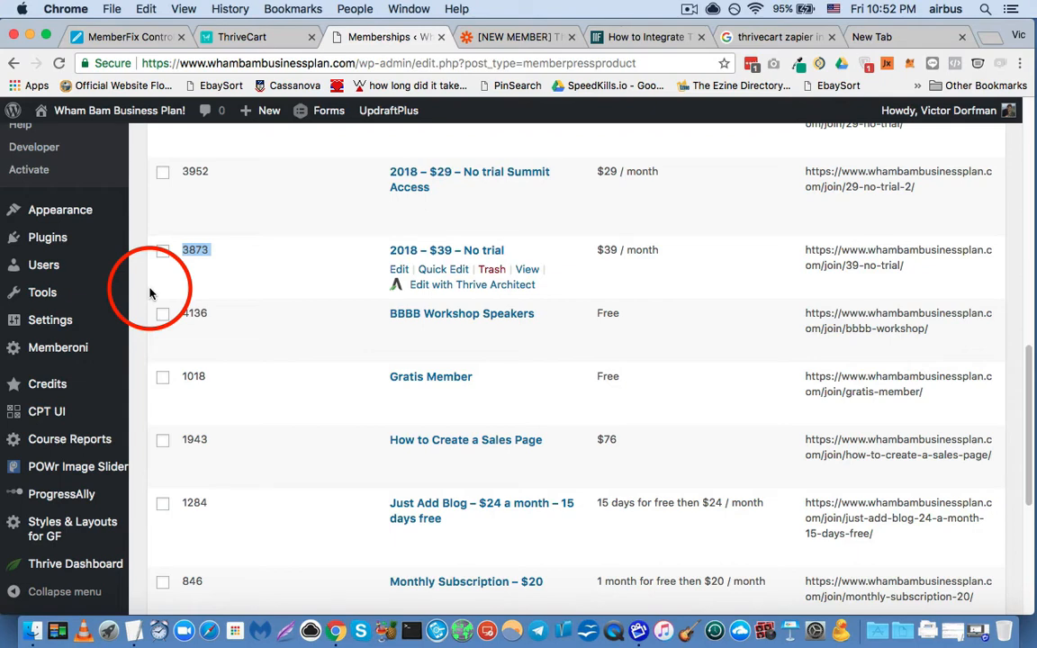
- Return to the zap in Zapier and inspect the third step's Formatter app and its Numbers action
{"action": "left_click", "coordinate": [513, 41]}
{"action": "scroll", "coordinate": [327, 331], "scroll_direction": "down", "scroll_amount": 2}
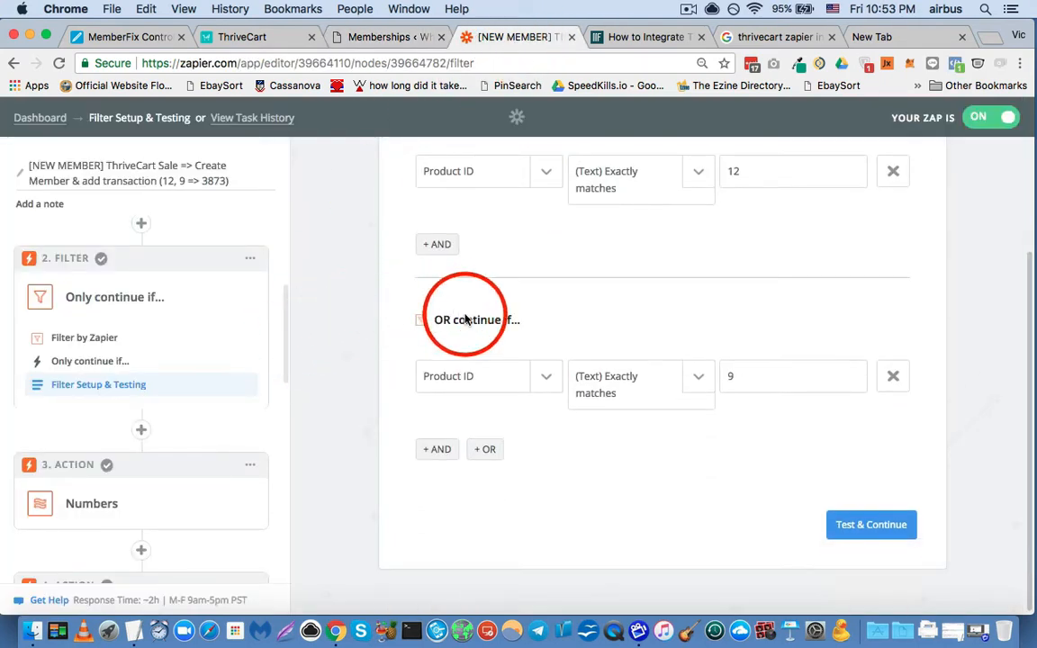
{"action": "scroll", "coordinate": [144, 371], "scroll_direction": "down", "scroll_amount": 2}
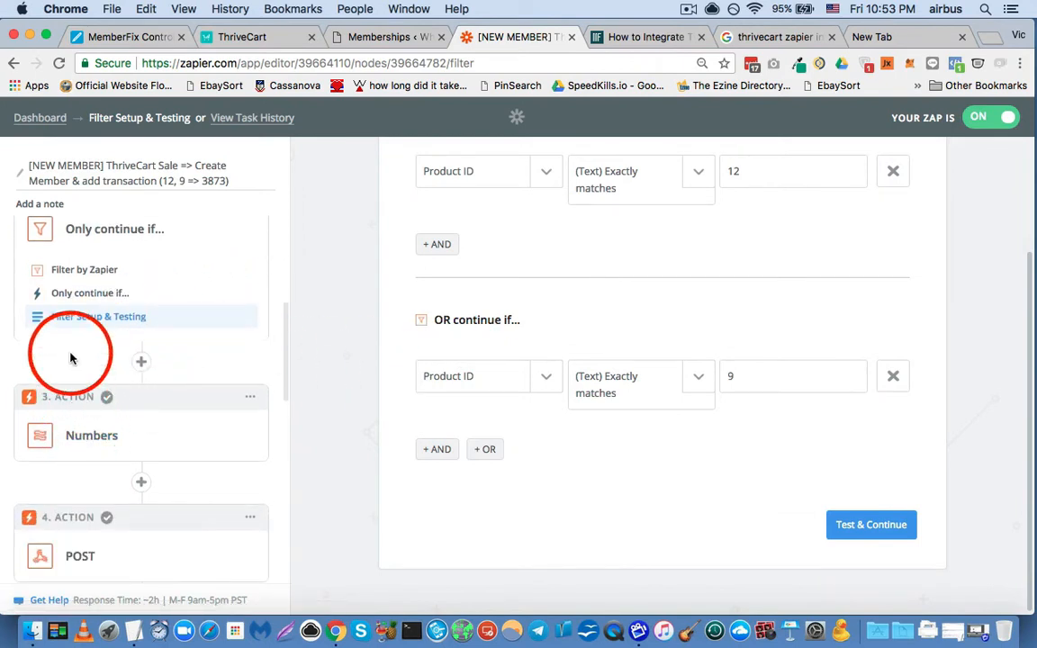
{"action": "scroll", "coordinate": [70, 359], "scroll_direction": "down", "scroll_amount": 2}
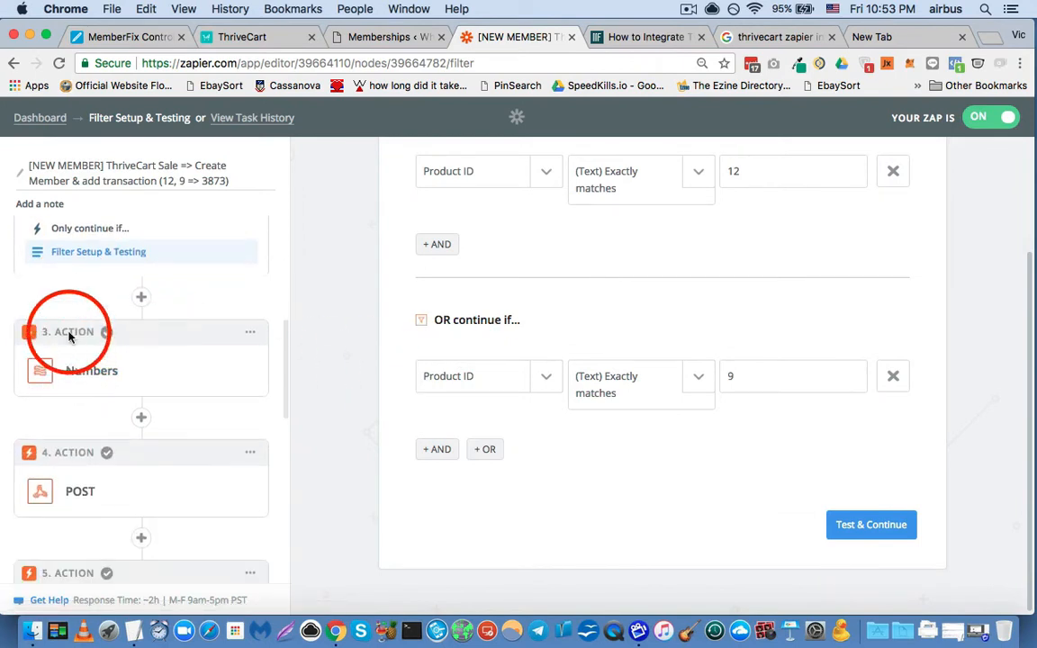
{"action": "left_click", "coordinate": [91, 377]}
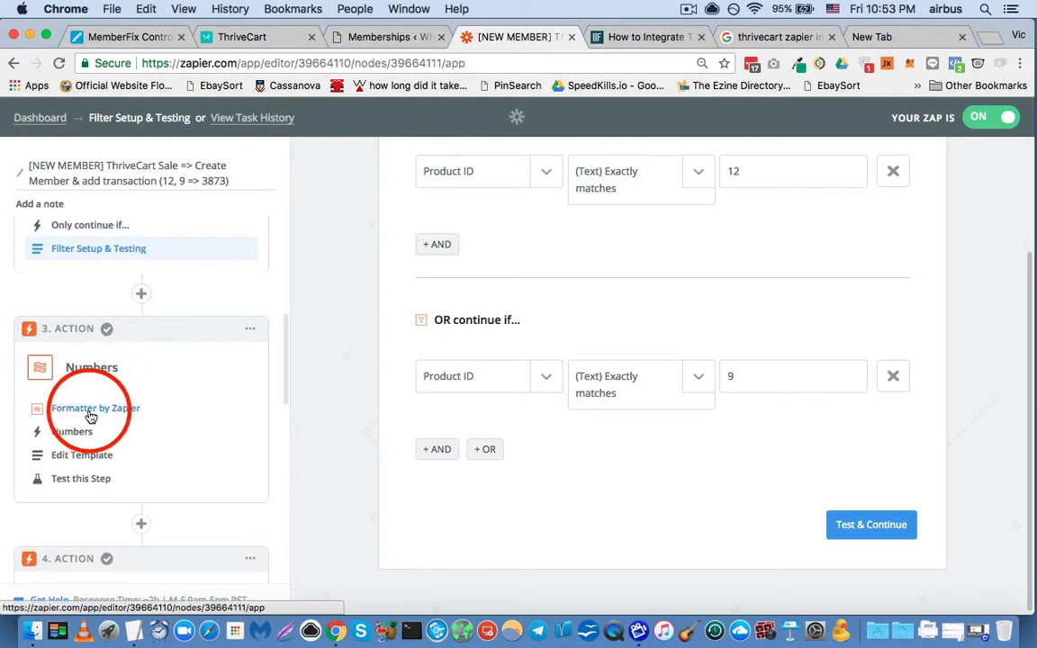
{"action": "left_click", "coordinate": [91, 412]}
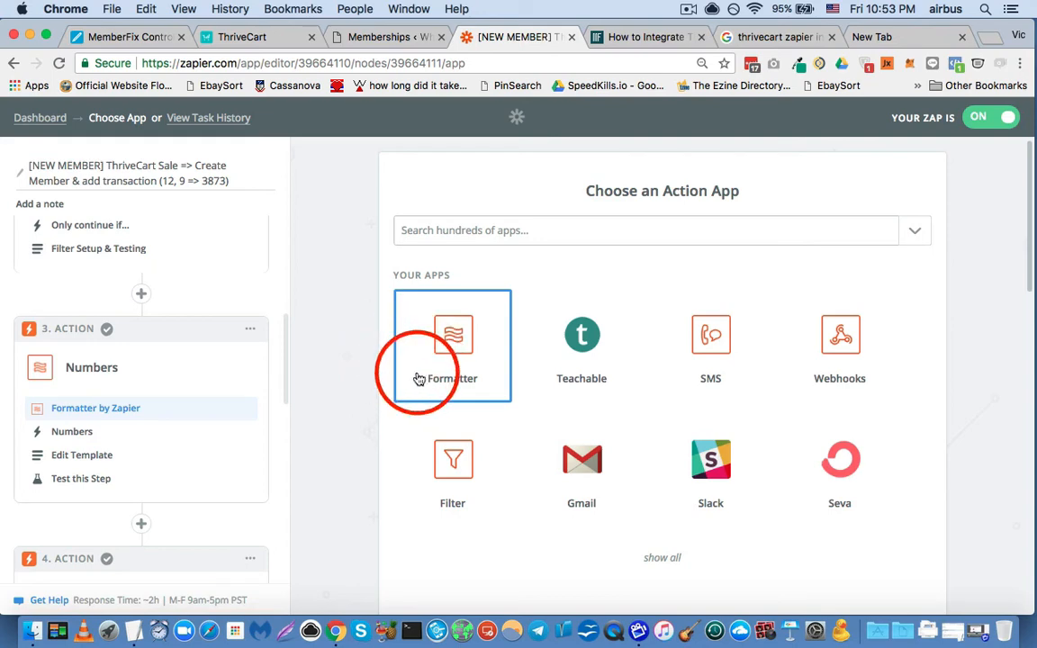
{"action": "left_click", "coordinate": [76, 431]}
{"action": "left_click", "coordinate": [666, 392]}
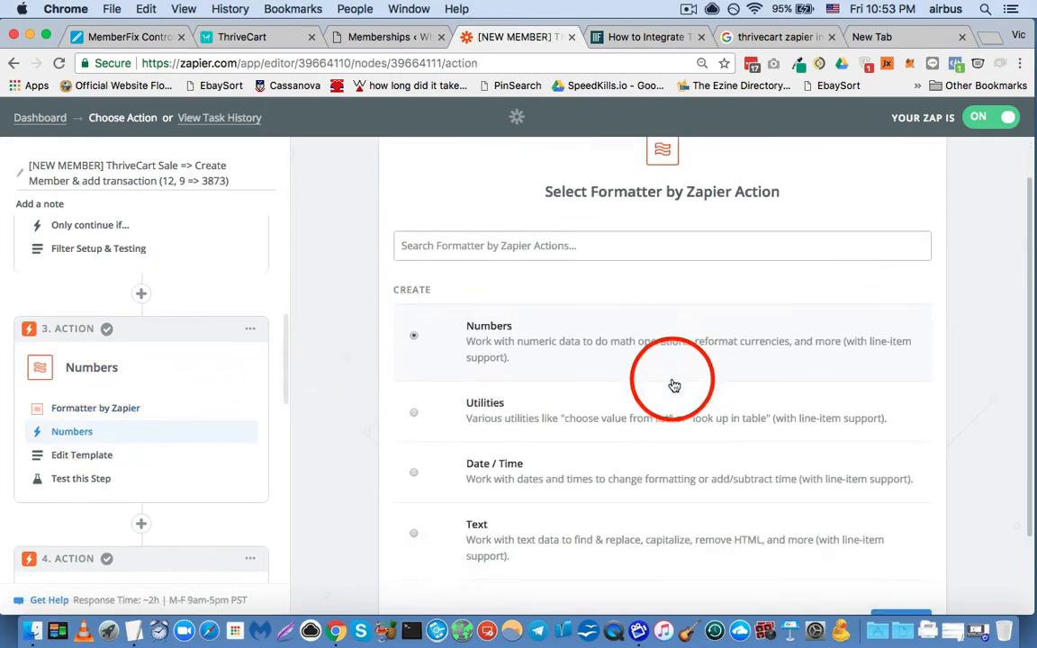
- Open the Numbers step's template and examine its Transform choices, math operation and input values
{"action": "left_click", "coordinate": [82, 455]}
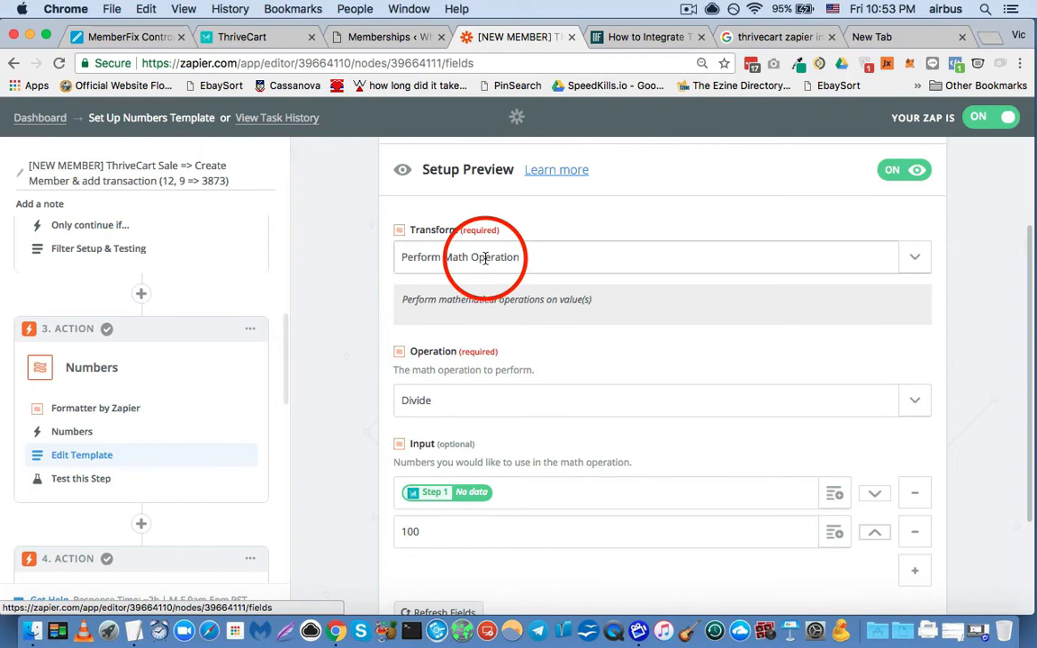
{"action": "left_click", "coordinate": [540, 257]}
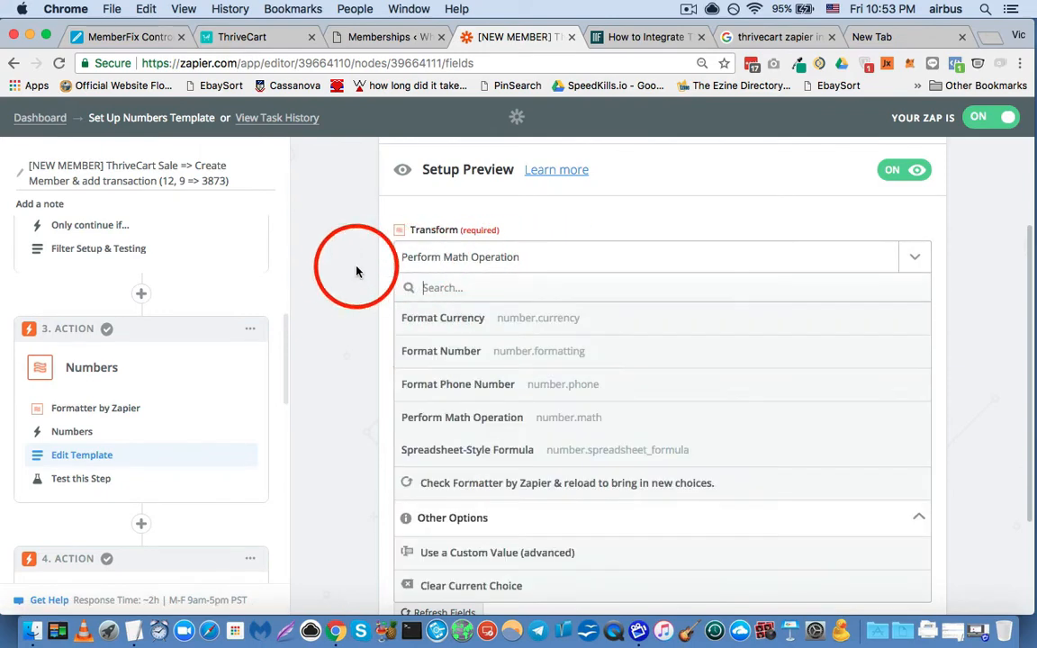
{"action": "left_click", "coordinate": [349, 270]}
{"action": "scroll", "coordinate": [324, 362], "scroll_direction": "down", "scroll_amount": 2}
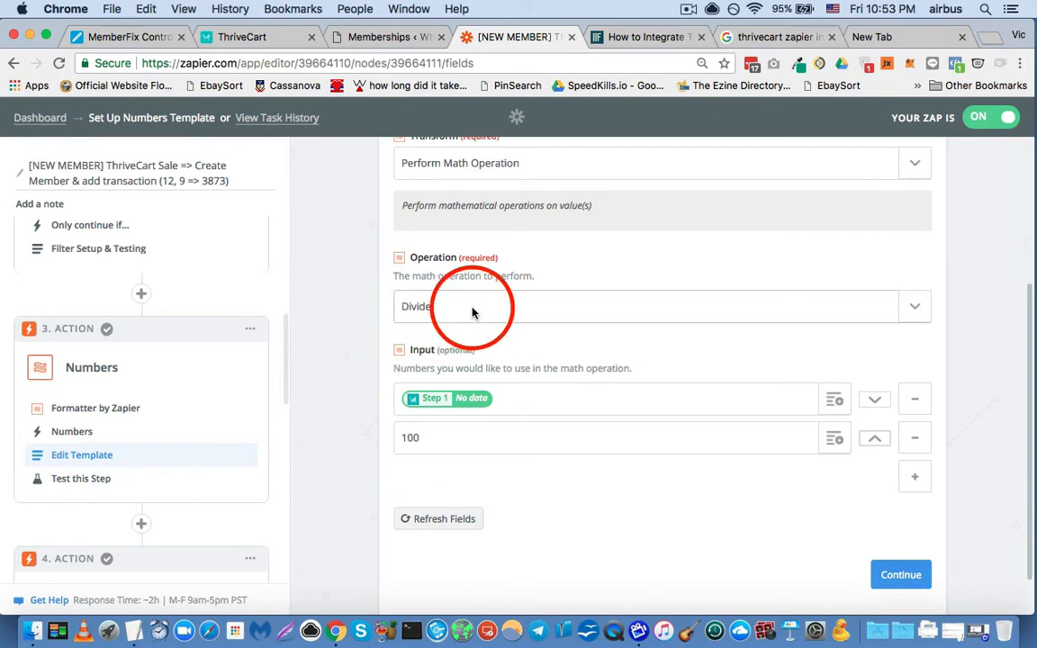
- Examine the Any Purchase fields available for the first math input, including Order total, and close the field list
{"action": "scroll", "coordinate": [335, 342], "scroll_direction": "down", "scroll_amount": 1}
{"action": "left_click", "coordinate": [525, 350]}
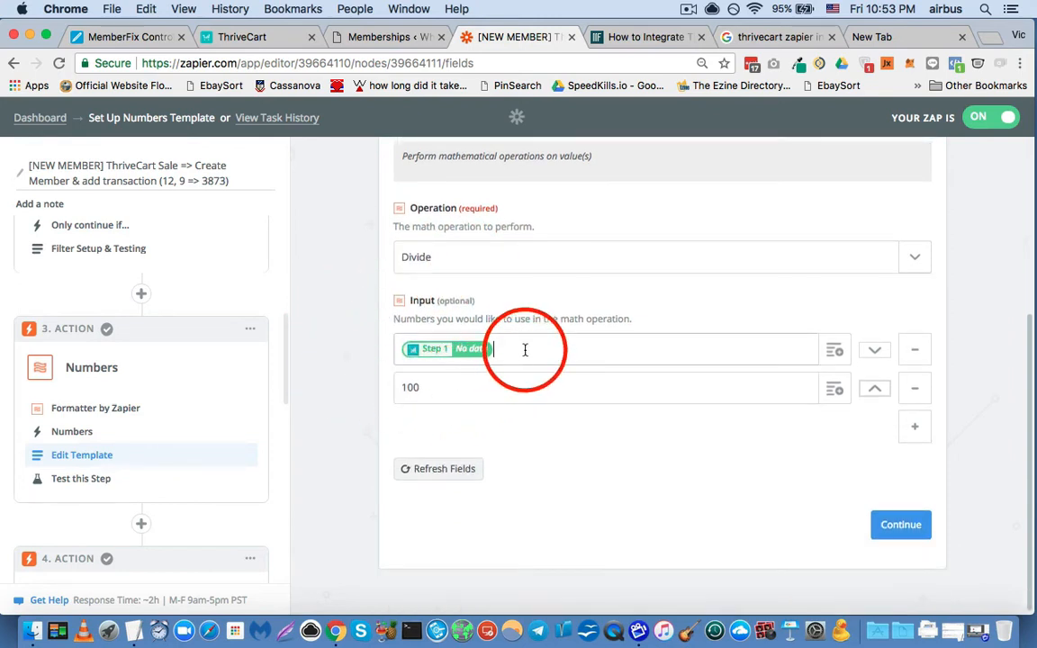
{"action": "left_click", "coordinate": [836, 351]}
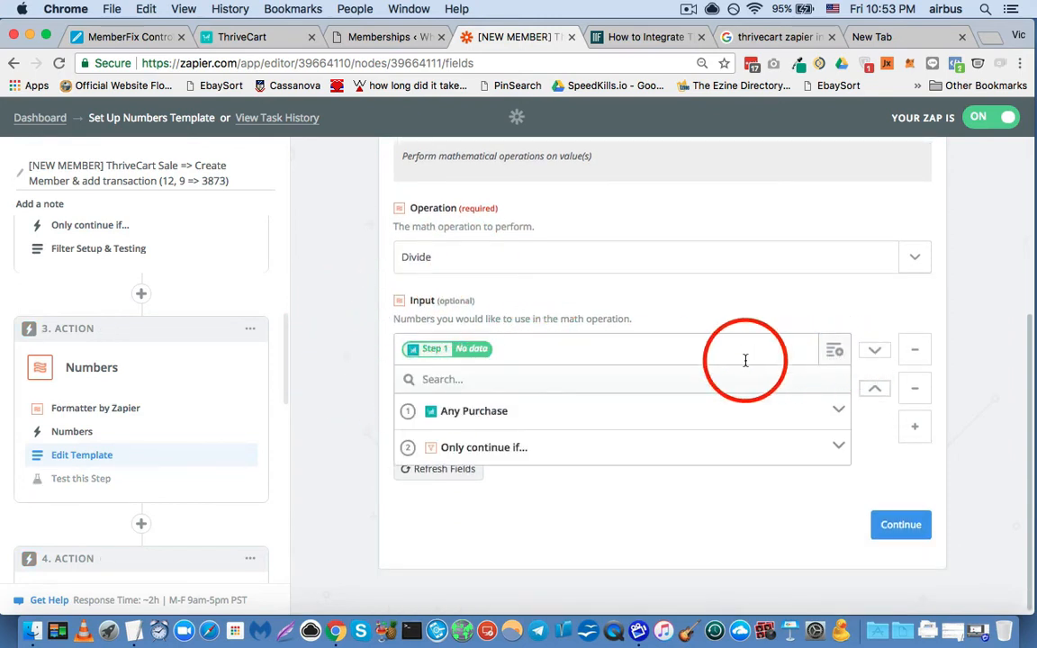
{"action": "left_click", "coordinate": [546, 415]}
{"action": "scroll", "coordinate": [338, 351], "scroll_direction": "down", "scroll_amount": 2}
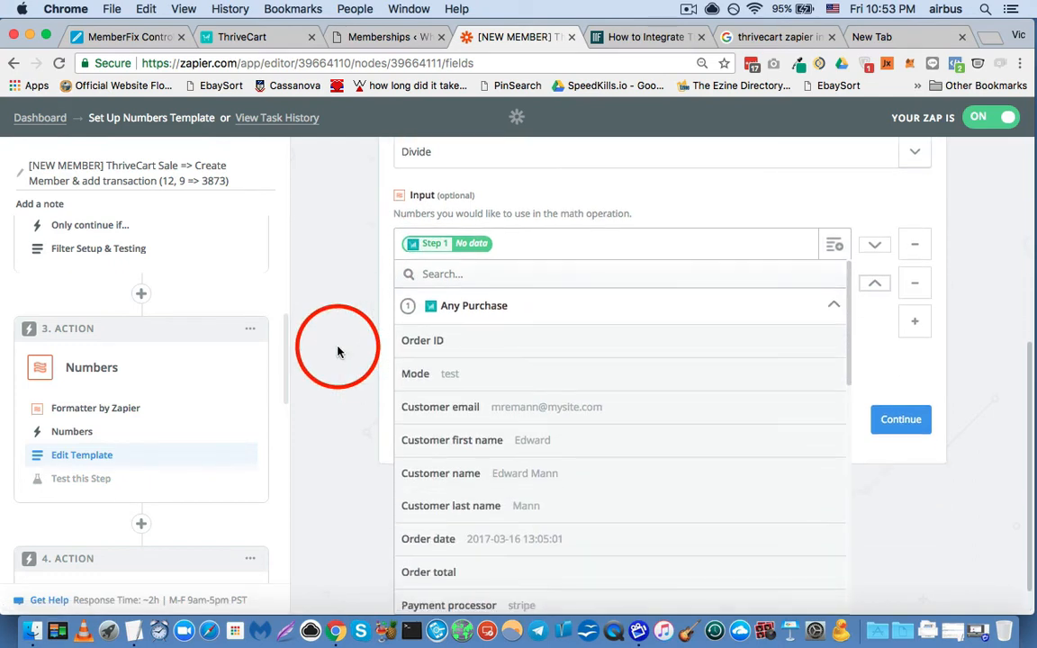
{"action": "scroll", "coordinate": [338, 351], "scroll_direction": "down", "scroll_amount": 2}
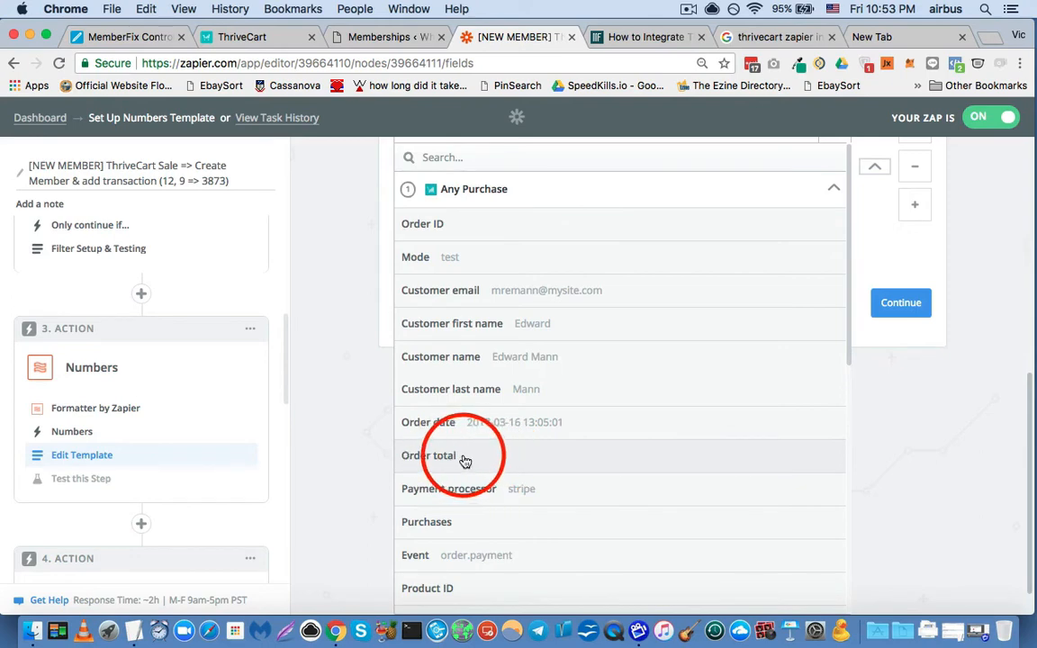
{"action": "scroll", "coordinate": [480, 464], "scroll_direction": "down", "scroll_amount": 4}
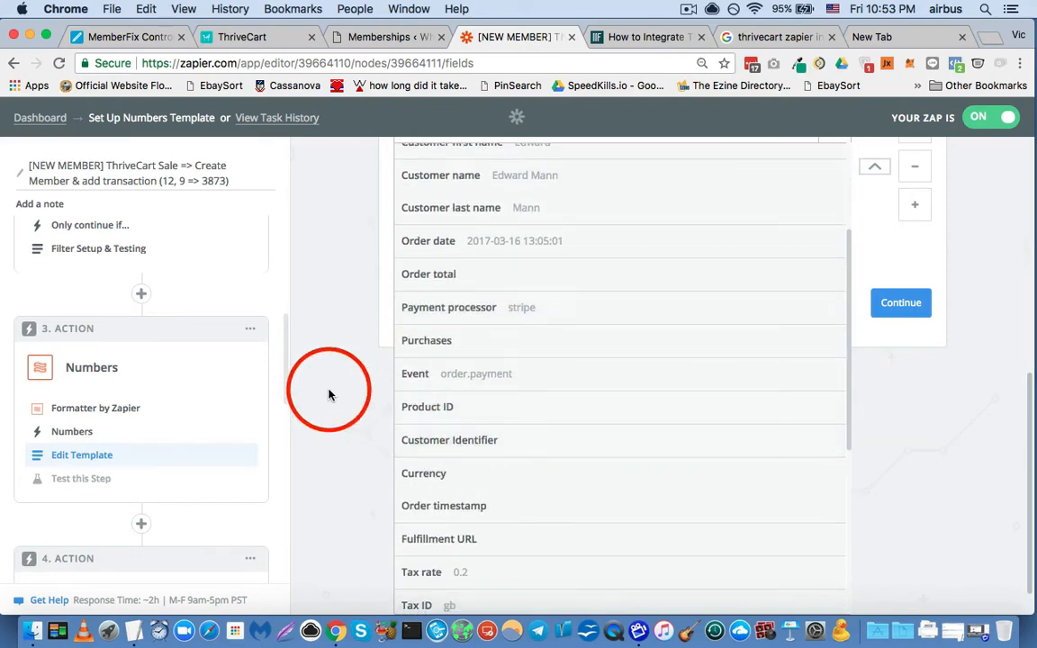
{"action": "left_click", "coordinate": [346, 360]}
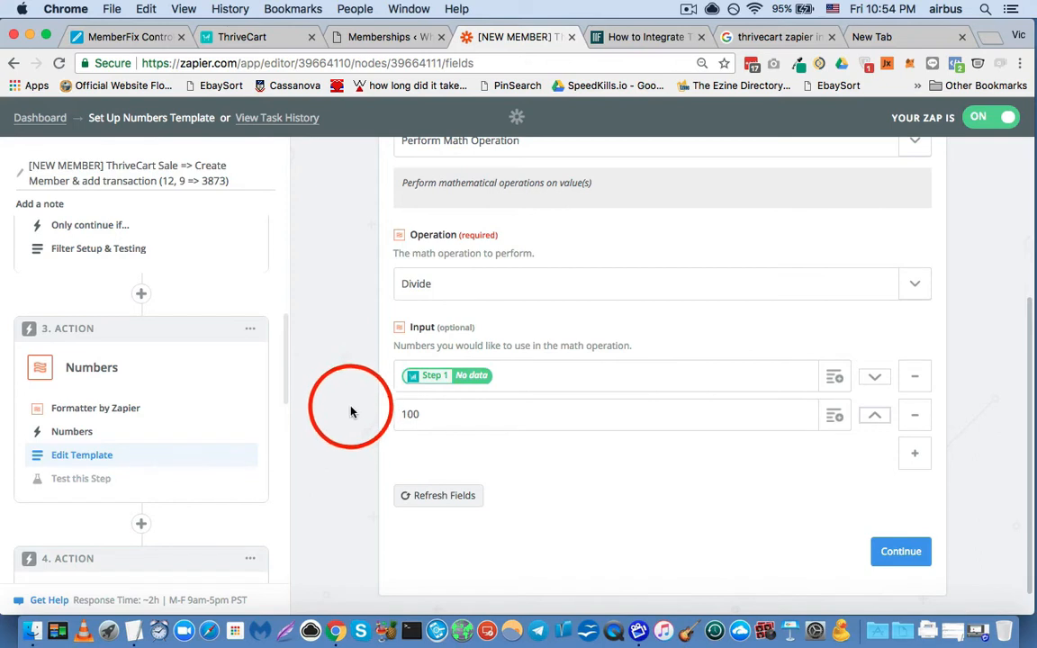
- Try 1000 as a sample amount in the first math input, remove it, and continue to the Numbers step's test
{"action": "left_click", "coordinate": [529, 382]}
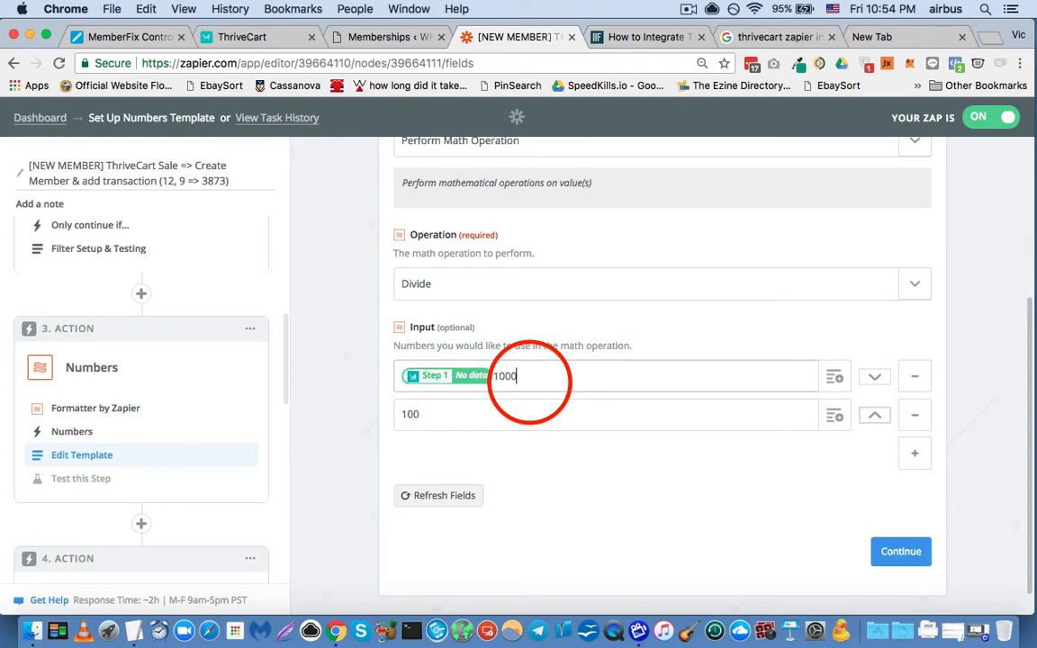
{"action": "key", "text": "BackSpace"}
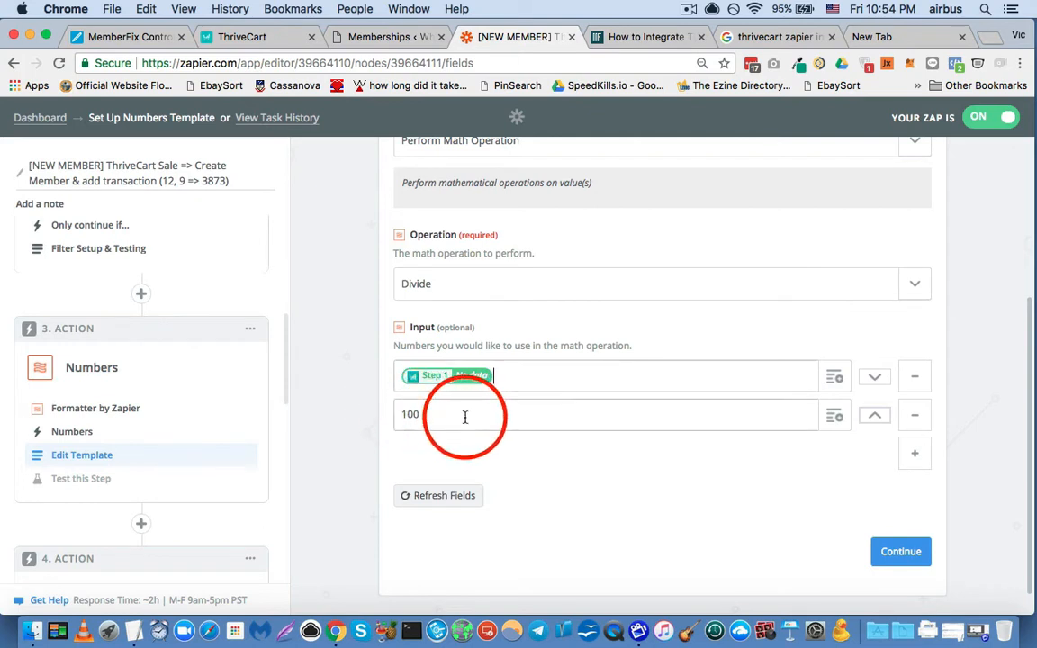
{"action": "scroll", "coordinate": [354, 380], "scroll_direction": "down", "scroll_amount": 1}
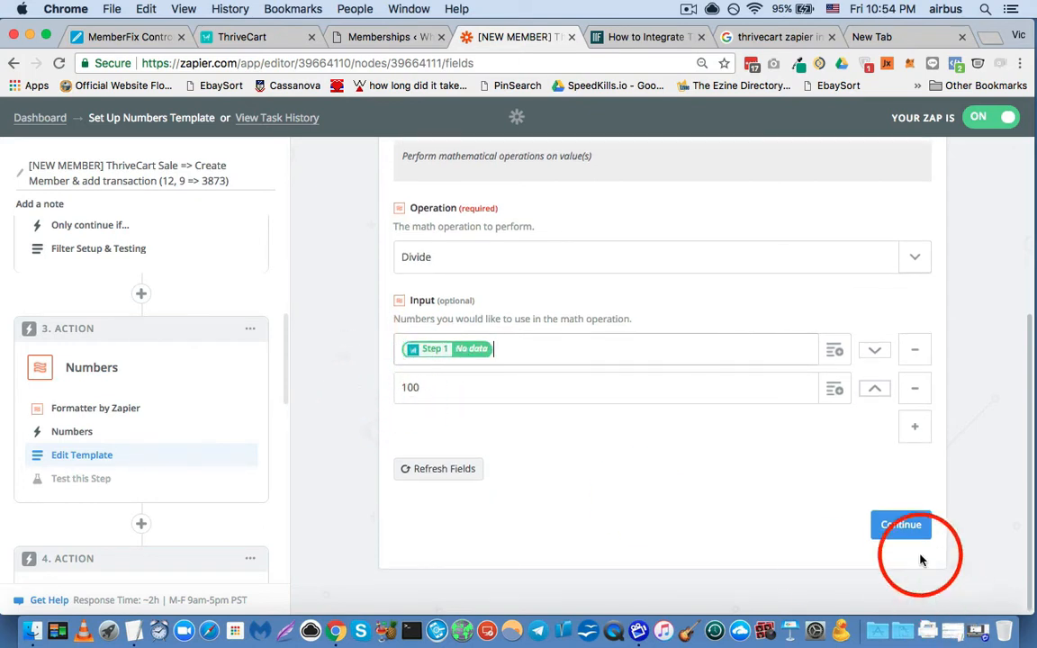
{"action": "left_click", "coordinate": [897, 522]}
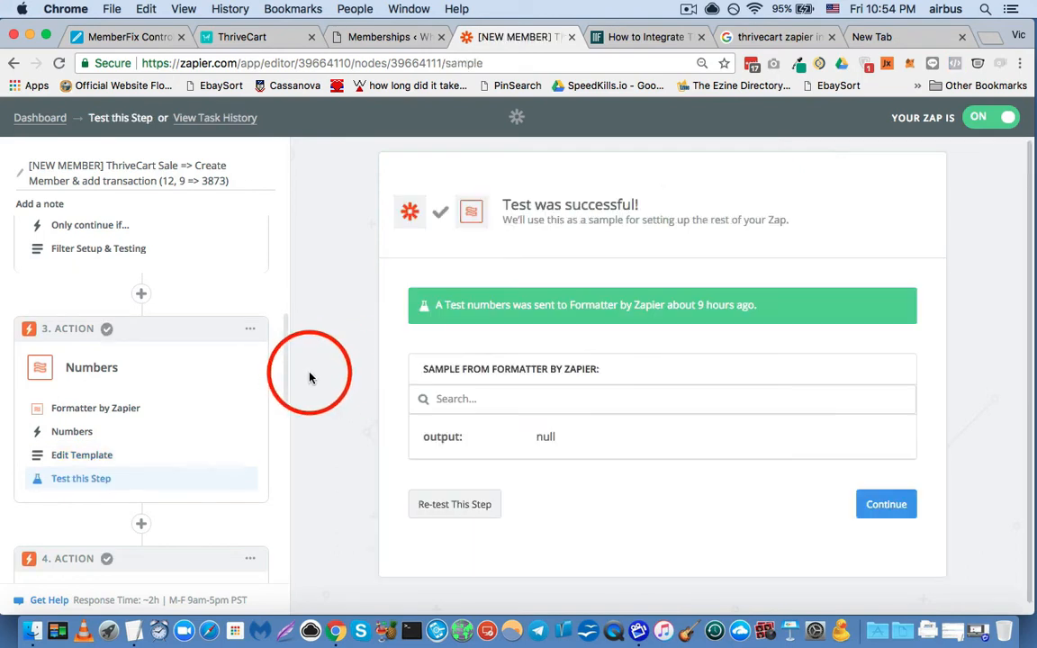
- Expand the fourth step, POST, and inspect its Webhooks by Zapier app and its POST action choice
{"action": "scroll", "coordinate": [150, 412], "scroll_direction": "down", "scroll_amount": 4}
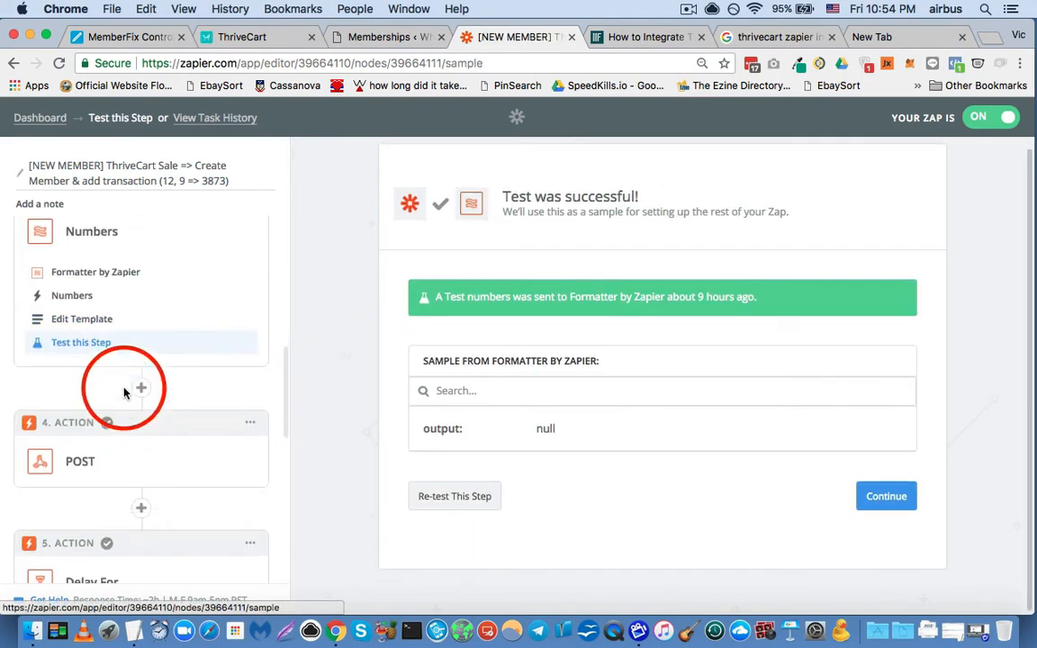
{"action": "scroll", "coordinate": [106, 317], "scroll_direction": "down", "scroll_amount": 2}
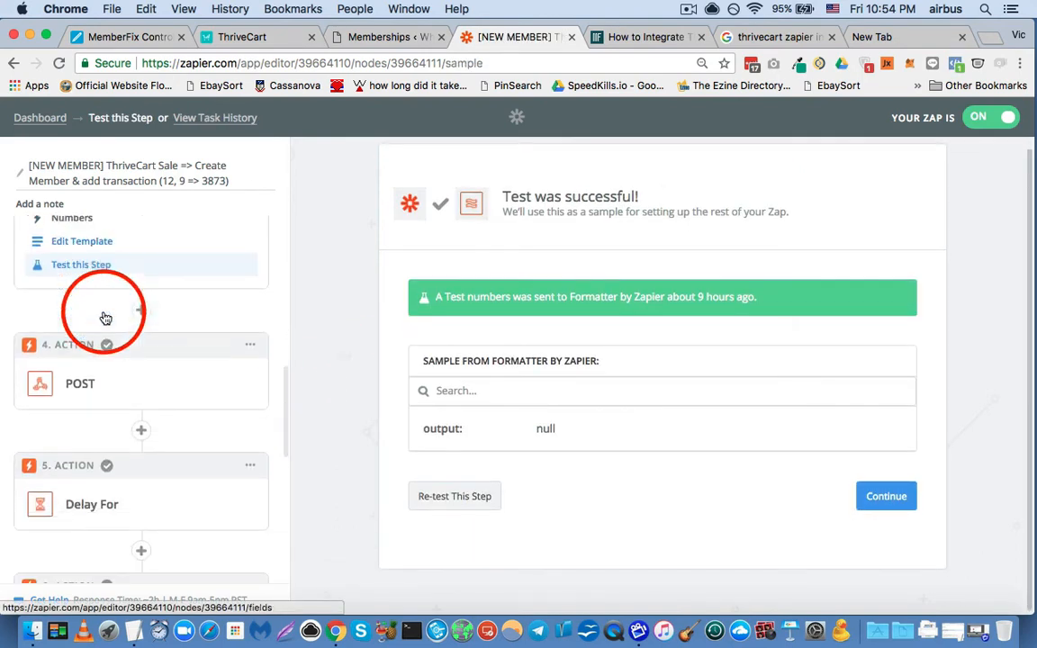
{"action": "left_click", "coordinate": [75, 397]}
{"action": "scroll", "coordinate": [79, 383], "scroll_direction": "down", "scroll_amount": 1}
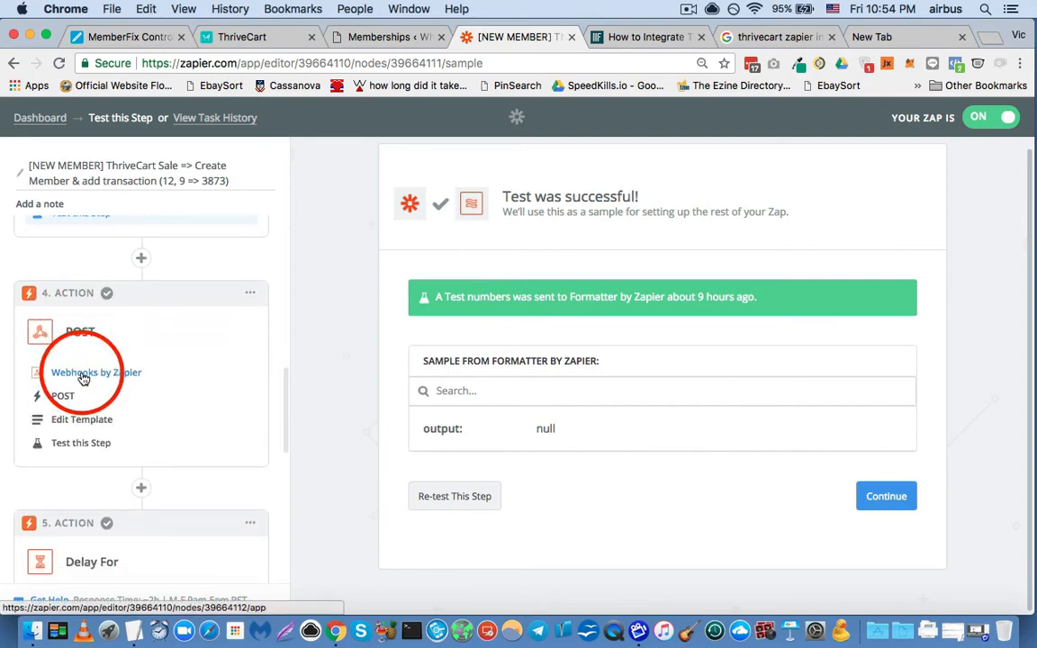
{"action": "left_click", "coordinate": [83, 376]}
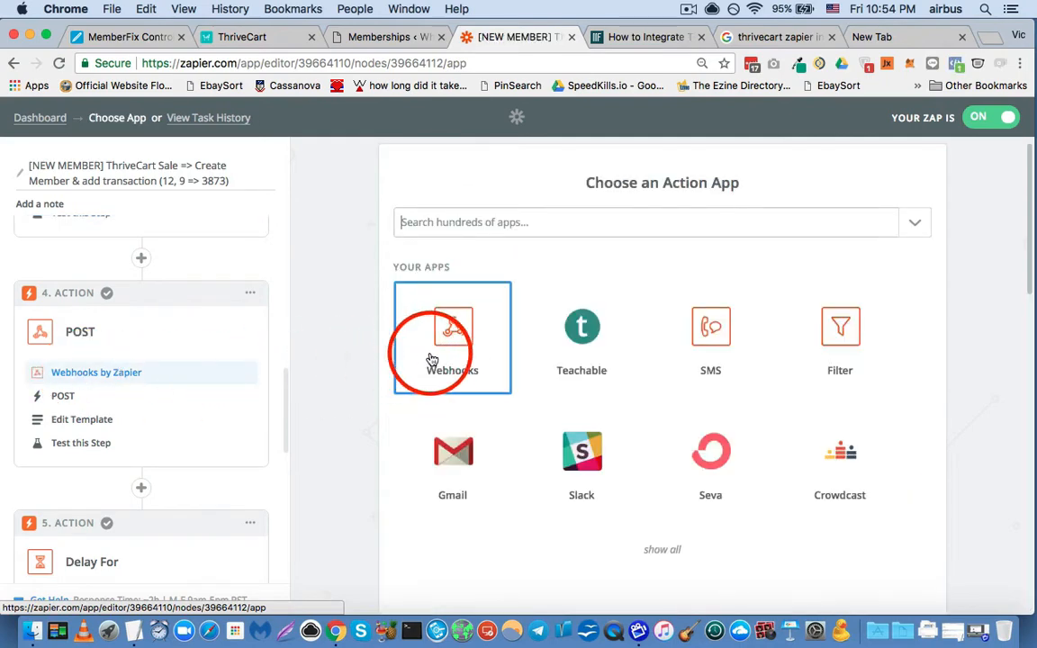
{"action": "left_click", "coordinate": [86, 398]}
{"action": "scroll", "coordinate": [342, 351], "scroll_direction": "down", "scroll_amount": 2}
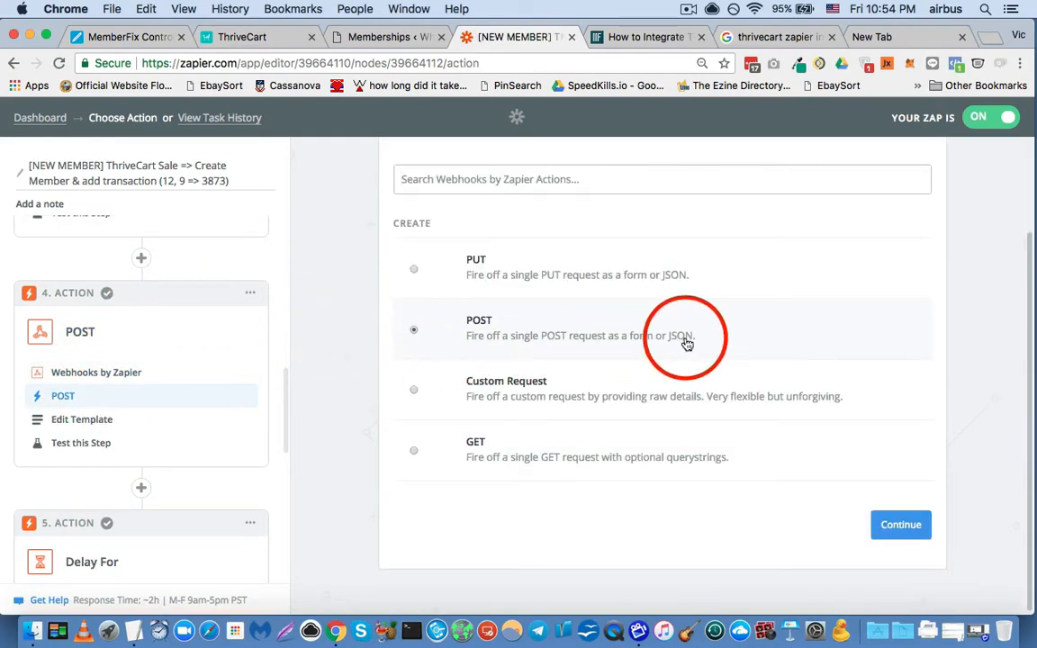
- Open the POST step's template and briefly consult the ThriveCart integration guide on memberfix.rocks before returning to the zap
{"action": "left_click", "coordinate": [60, 421]}
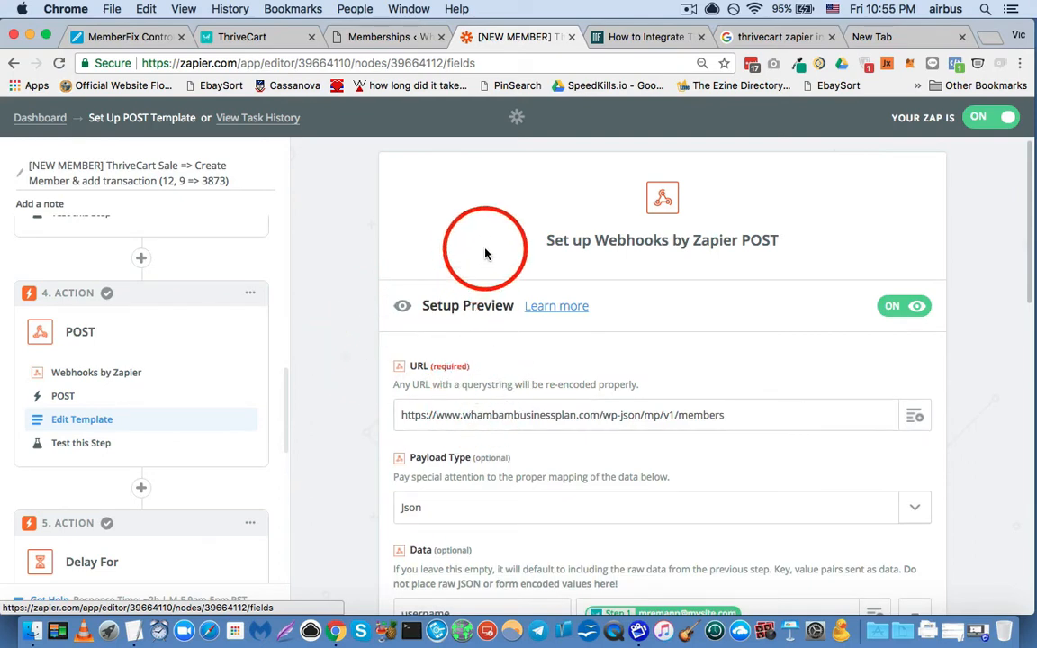
{"action": "left_click", "coordinate": [627, 38]}
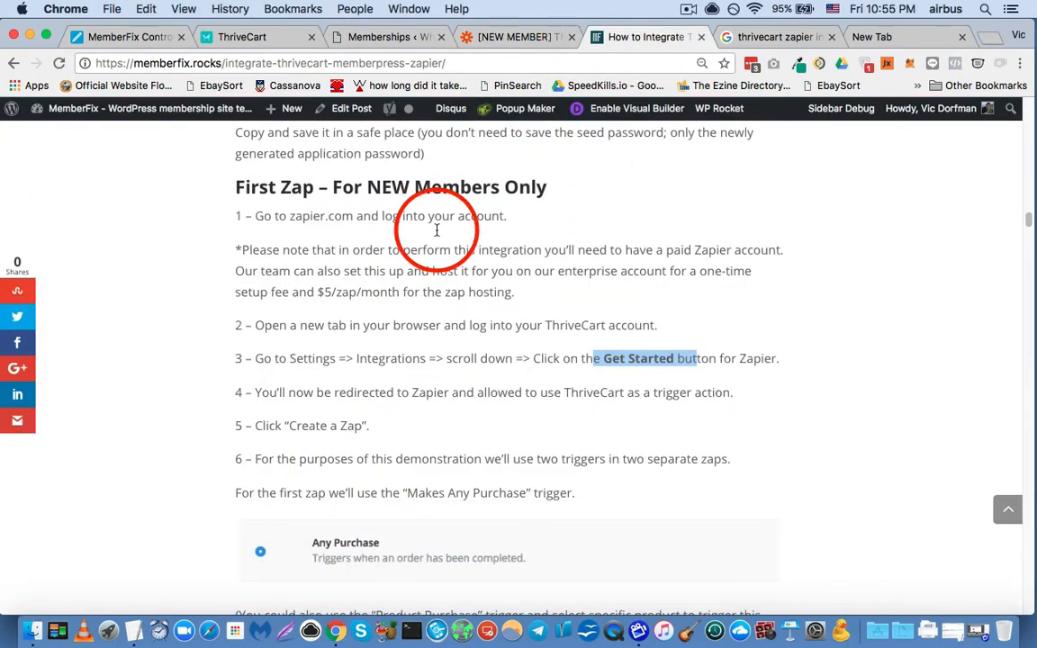
{"action": "left_click", "coordinate": [501, 42]}
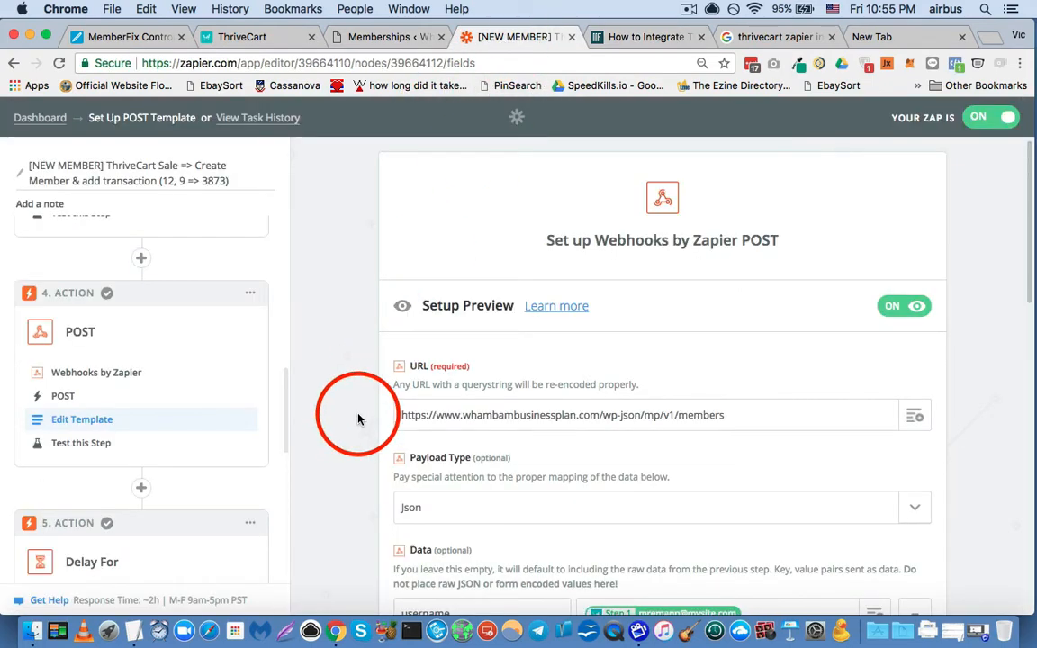
- Examine the POST template's members endpoint URL, Json payload type and data key-value pairs
{"action": "scroll", "coordinate": [367, 398], "scroll_direction": "down", "scroll_amount": 3}
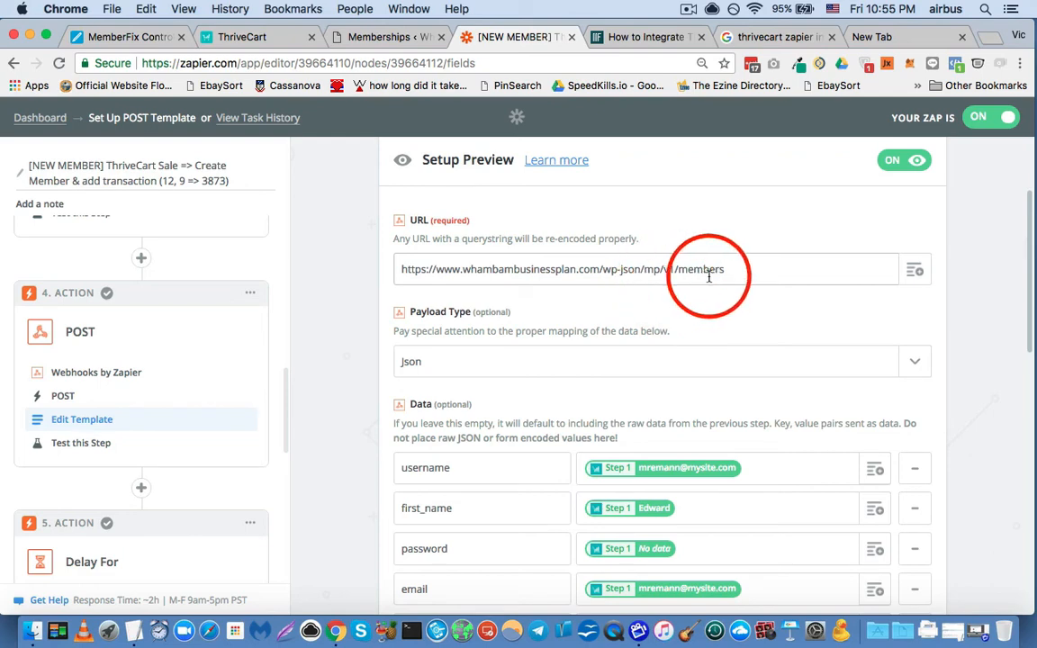
{"action": "scroll", "coordinate": [389, 313], "scroll_direction": "down", "scroll_amount": 1}
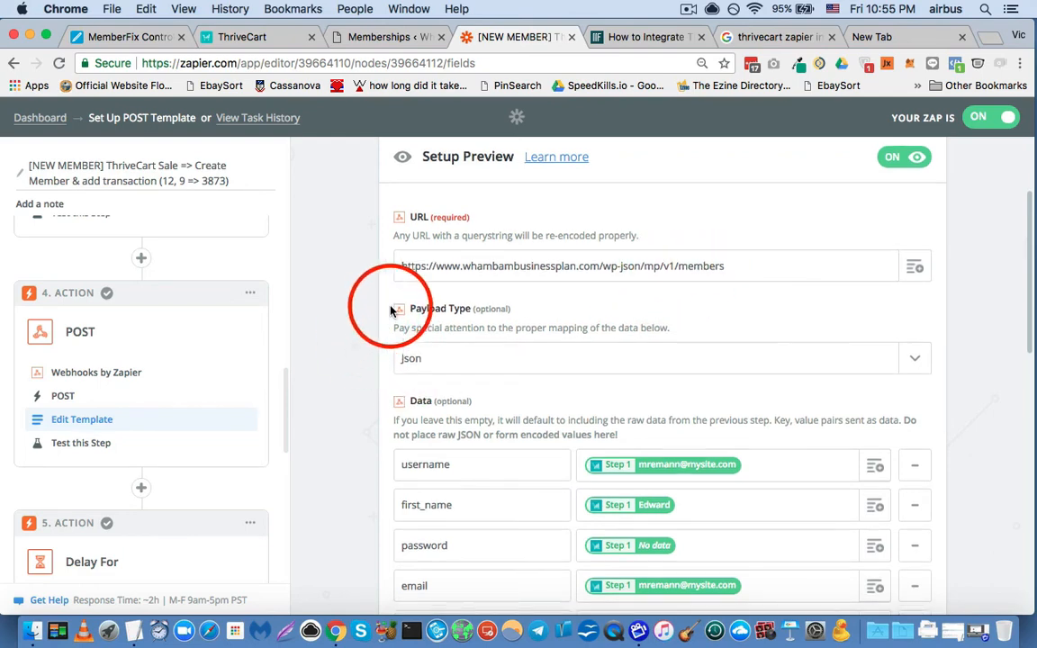
{"action": "left_click_drag", "start_coordinate": [428, 267], "coordinate": [398, 270]}
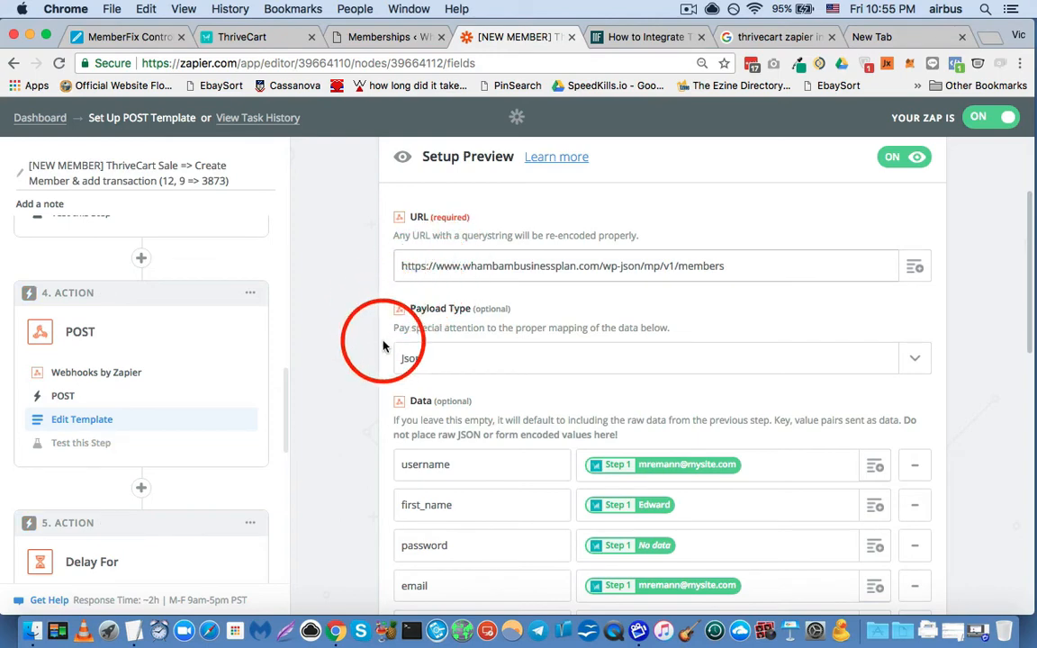
{"action": "left_click", "coordinate": [406, 269]}
{"action": "scroll", "coordinate": [366, 342], "scroll_direction": "down", "scroll_amount": 2}
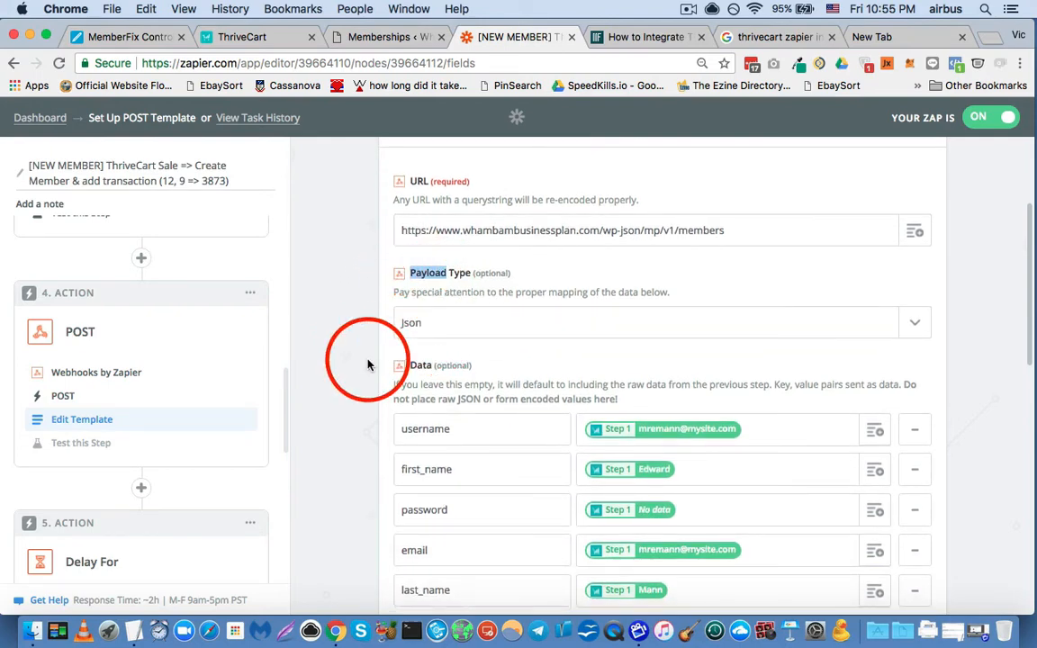
{"action": "scroll", "coordinate": [365, 364], "scroll_direction": "down", "scroll_amount": 5}
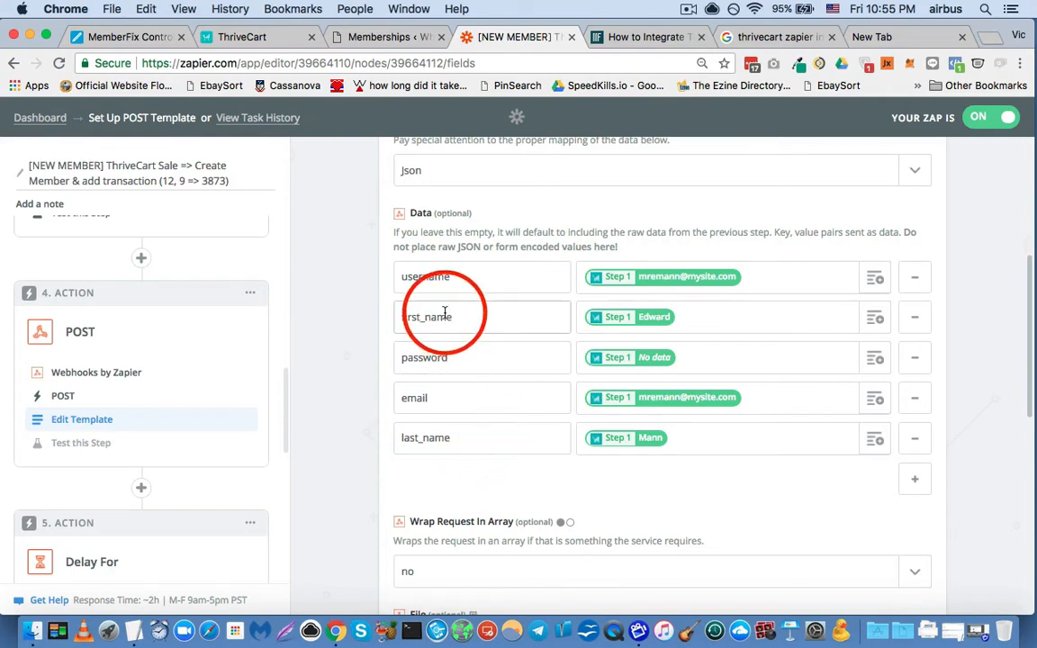
- Review the username and first_name data keys and inspect the Any Purchase fields available for the username value
{"action": "double_click", "coordinate": [410, 280]}
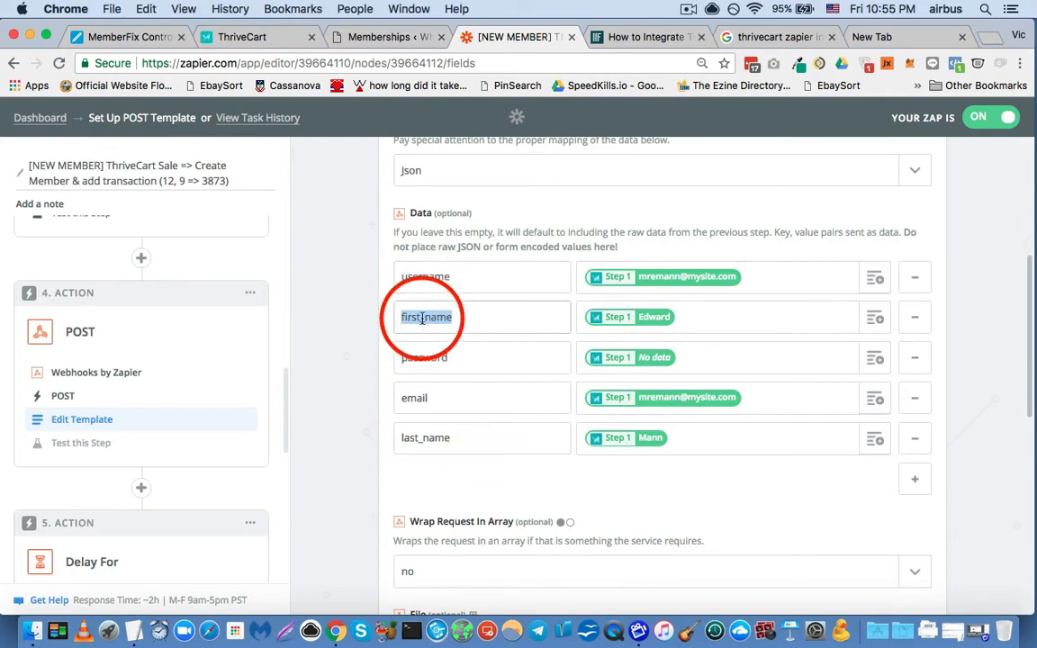
{"action": "left_click", "coordinate": [413, 276]}
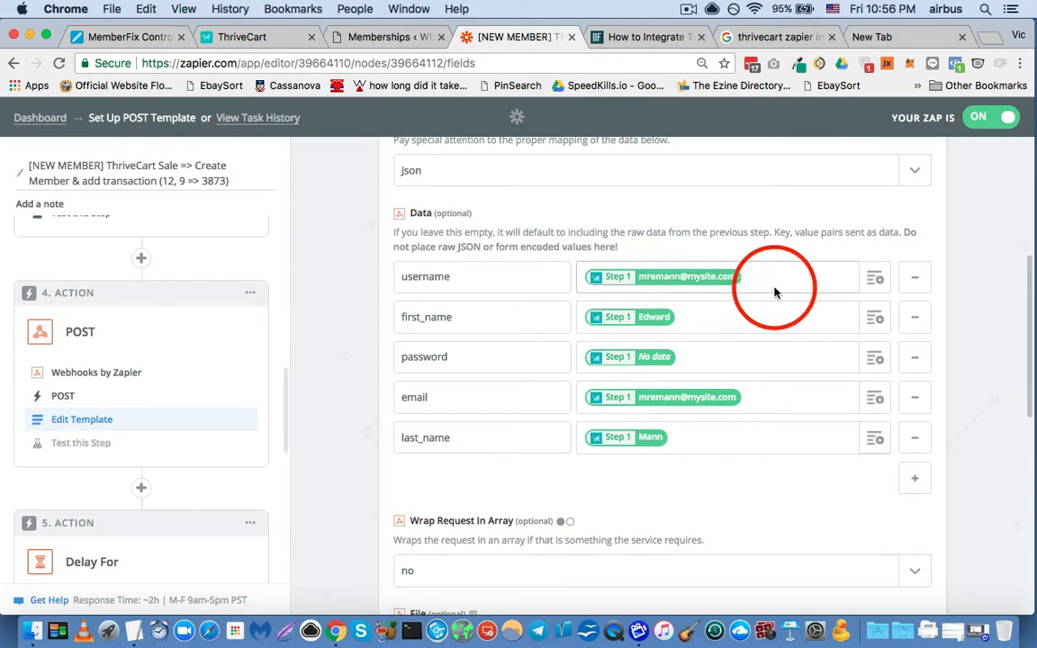
{"action": "left_click", "coordinate": [865, 281]}
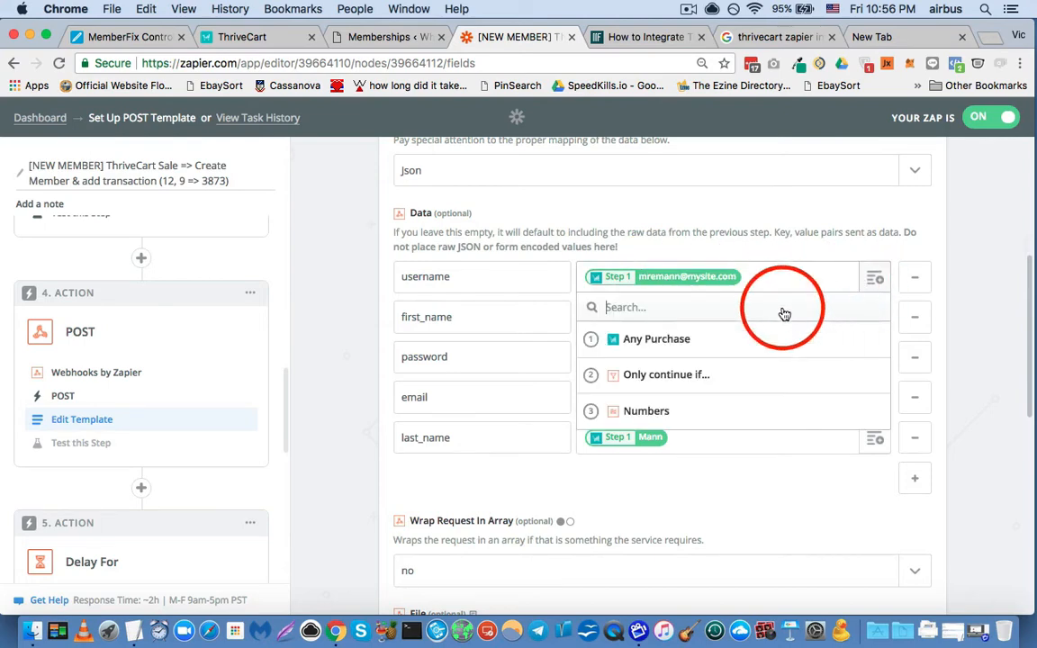
{"action": "left_click", "coordinate": [716, 333]}
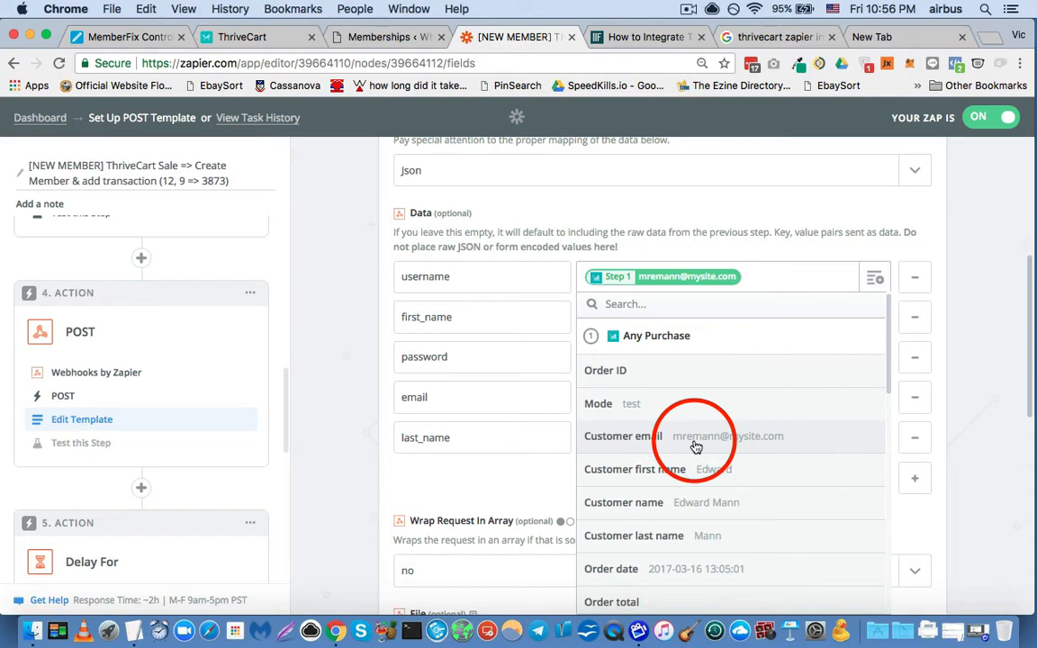
{"action": "left_click", "coordinate": [938, 256]}
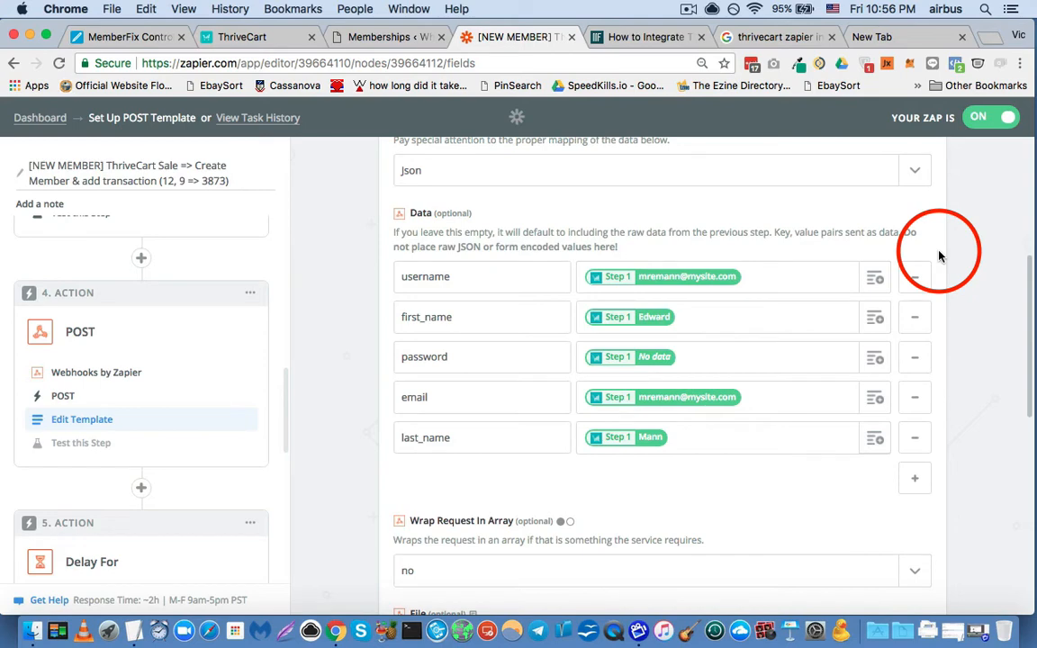
- Inspect the Any Purchase fields available for the first_name value, including Customer first name, and close the list
{"action": "left_click", "coordinate": [875, 317]}
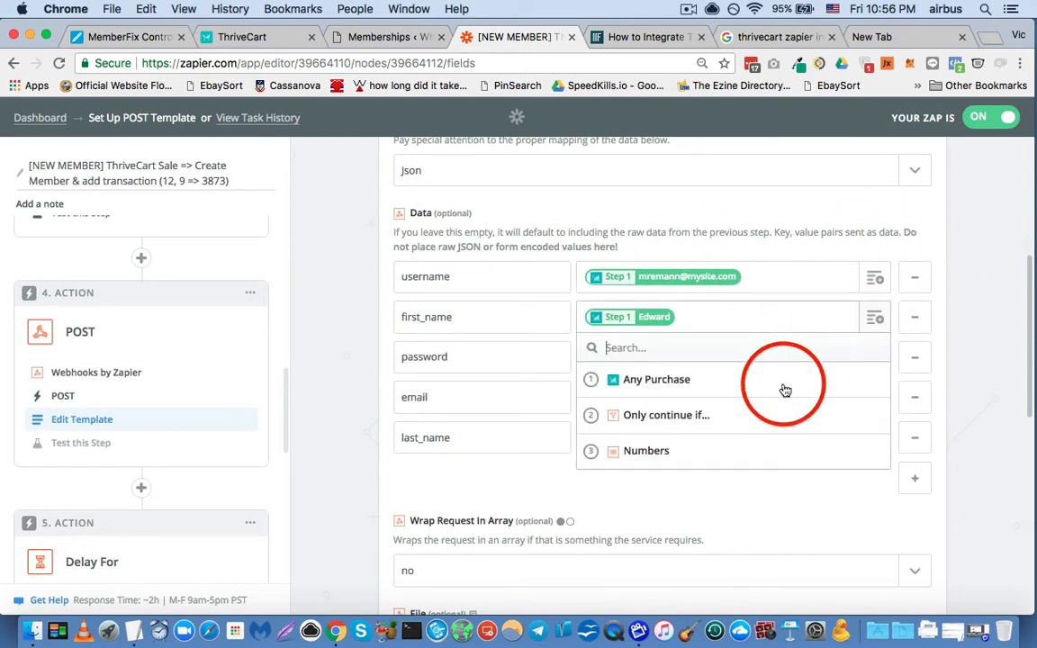
{"action": "left_click", "coordinate": [673, 379]}
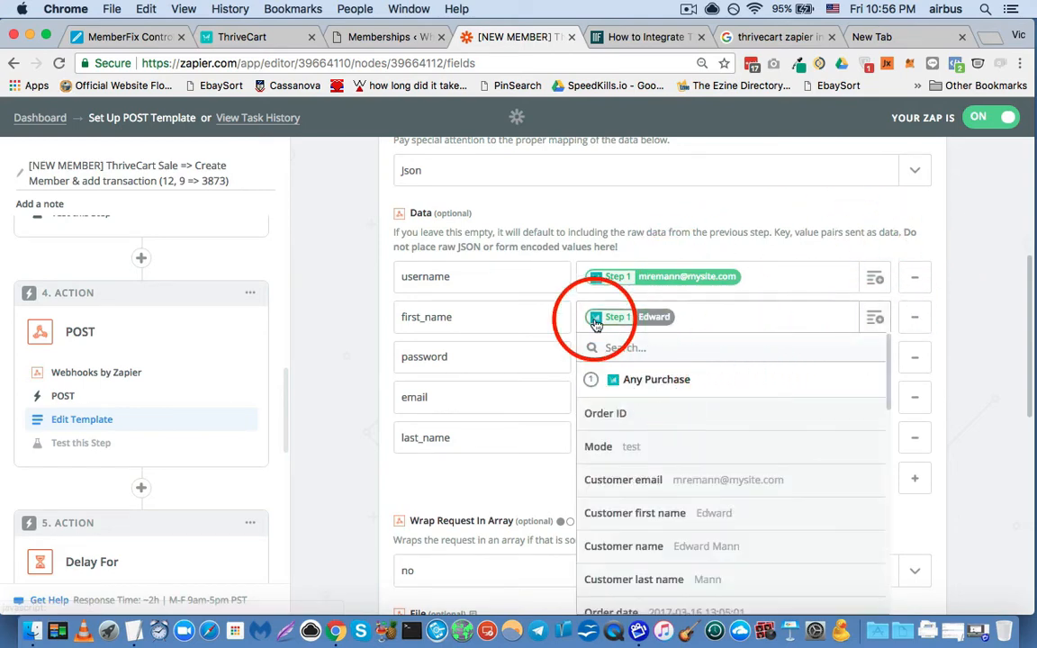
{"action": "scroll", "coordinate": [594, 324], "scroll_direction": "down", "scroll_amount": 2}
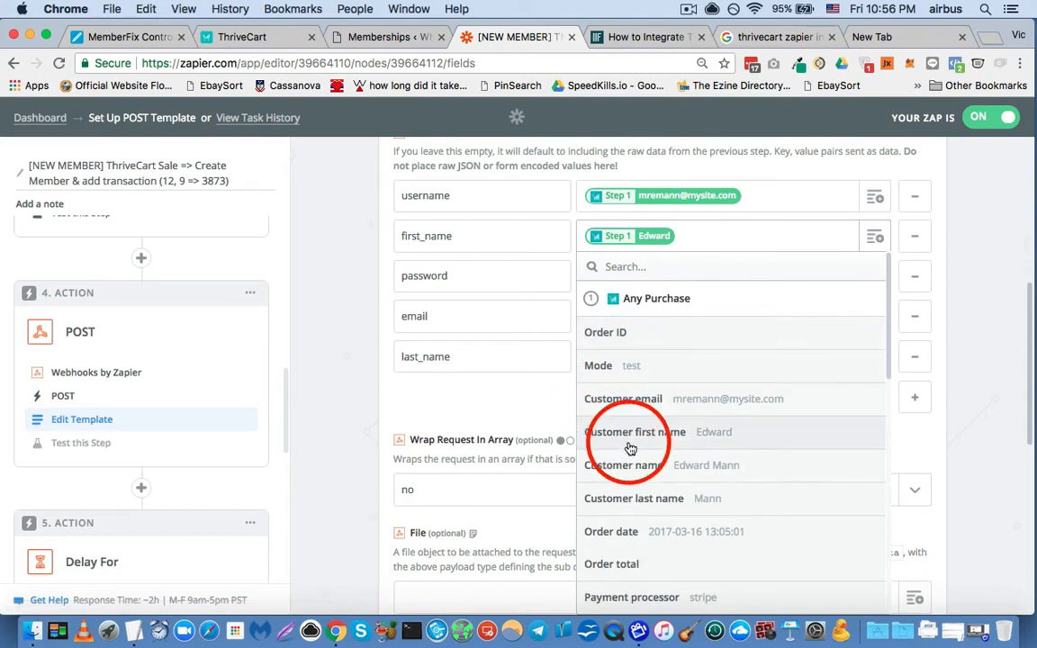
{"action": "left_click", "coordinate": [967, 289]}
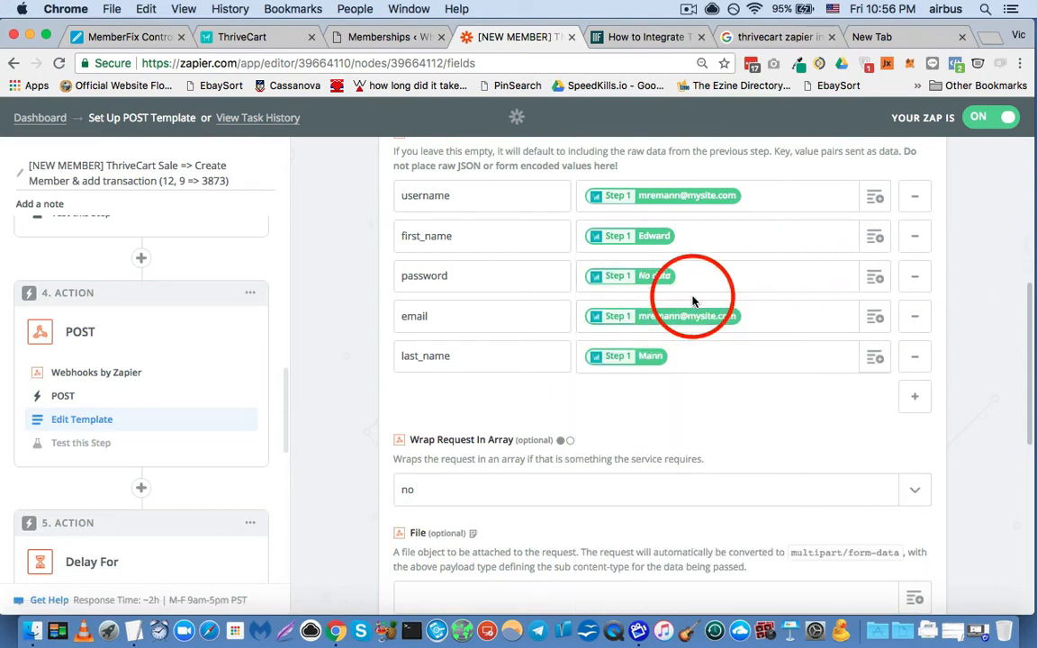
- Inspect the Any Purchase fields available for the password value, from Order ID through Thrivecart Secret, and close the list
{"action": "left_click", "coordinate": [875, 279]}
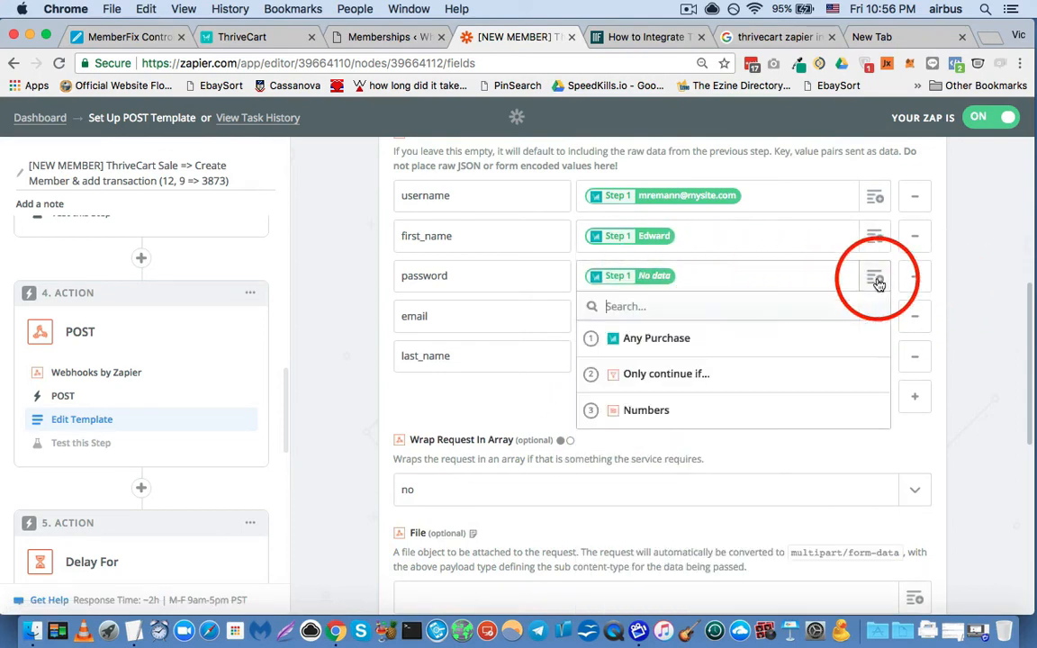
{"action": "left_click", "coordinate": [712, 348]}
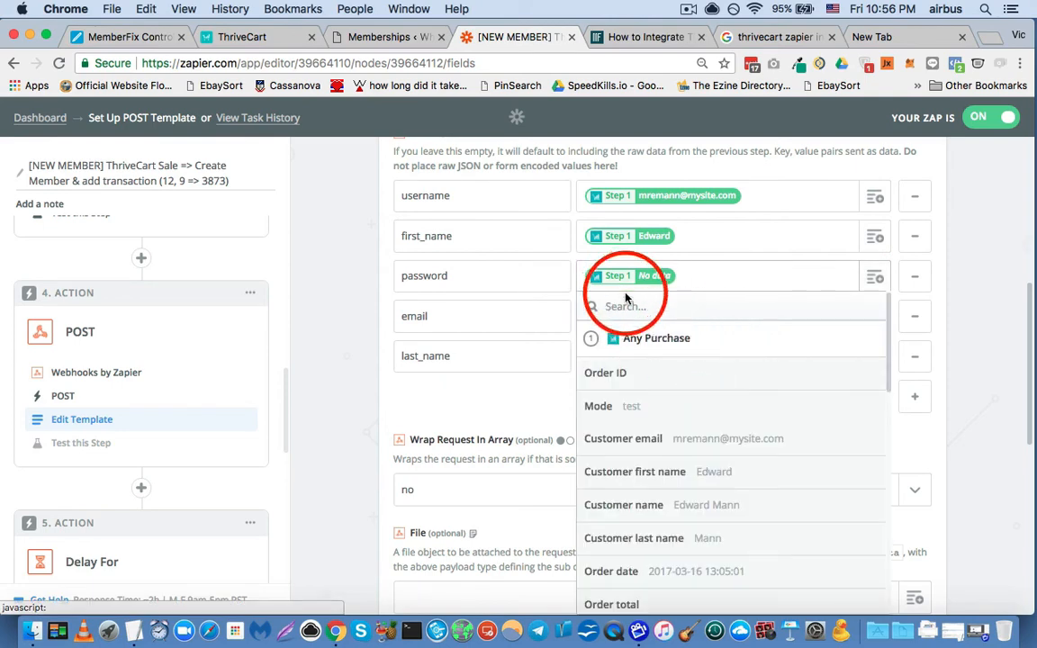
{"action": "scroll", "coordinate": [648, 353], "scroll_direction": "down", "scroll_amount": 2}
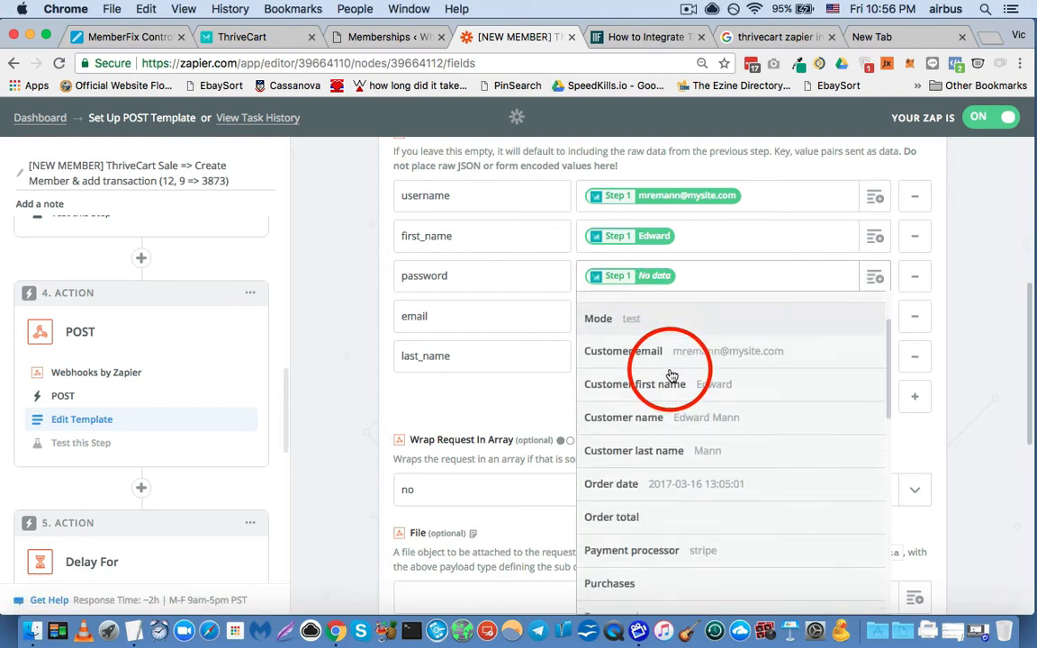
{"action": "scroll", "coordinate": [670, 376], "scroll_direction": "down", "scroll_amount": 3}
{"action": "scroll", "coordinate": [670, 379], "scroll_direction": "up", "scroll_amount": 3}
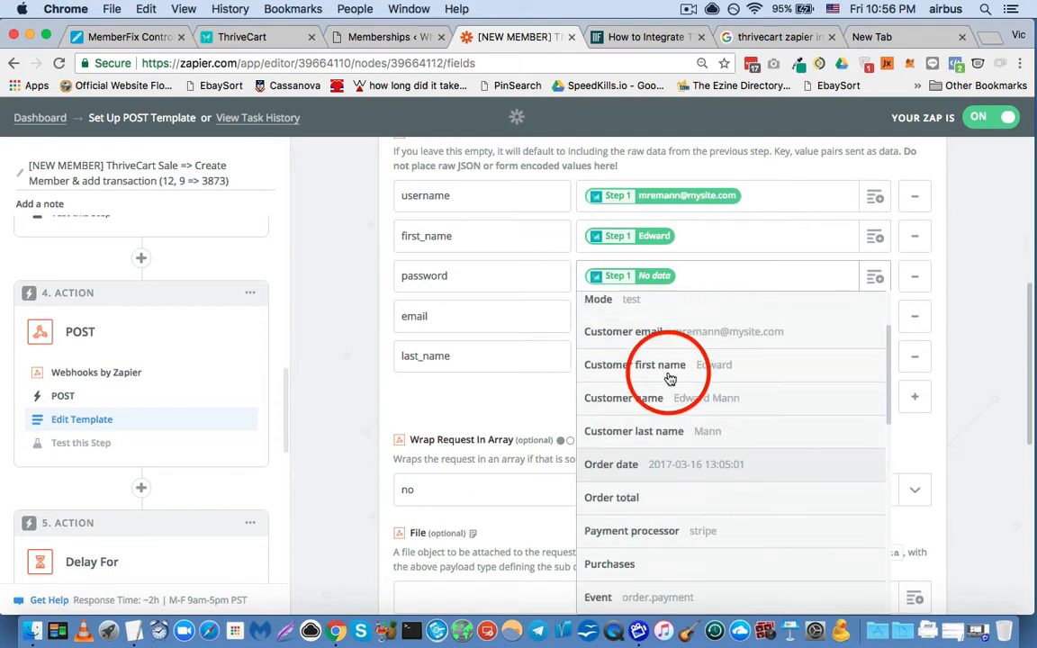
{"action": "scroll", "coordinate": [669, 379], "scroll_direction": "up", "scroll_amount": 3}
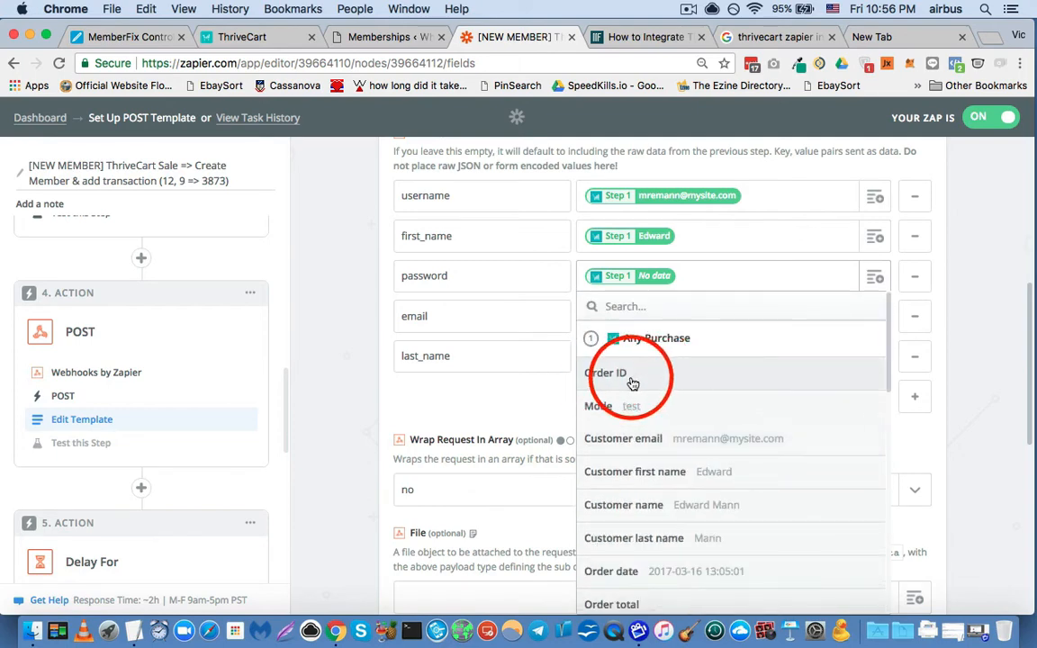
{"action": "scroll", "coordinate": [634, 378], "scroll_direction": "down", "scroll_amount": 5}
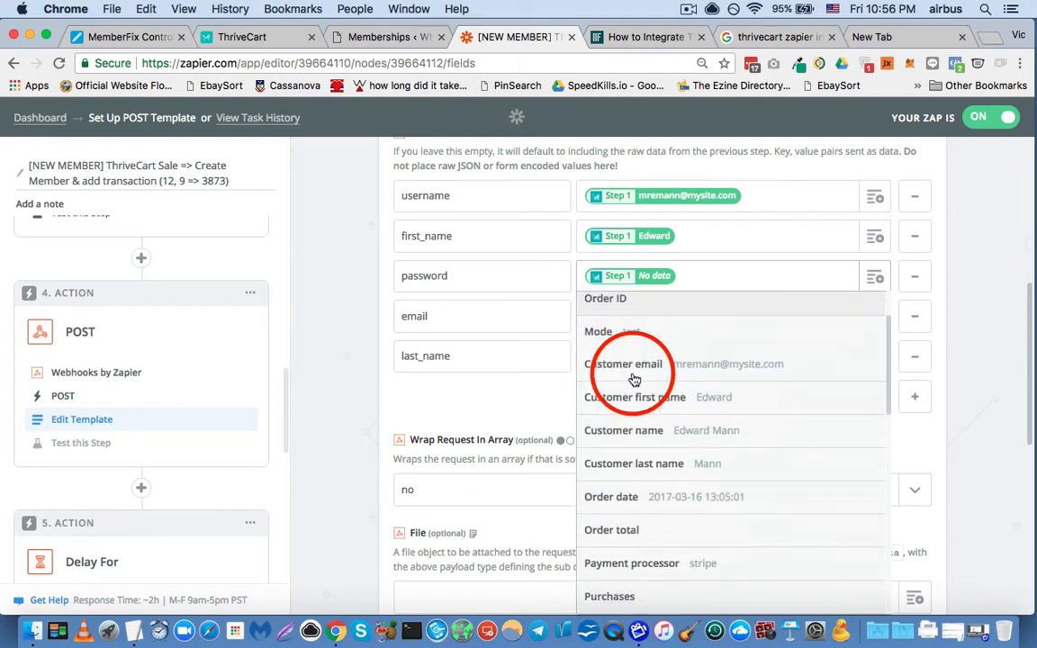
{"action": "scroll", "coordinate": [633, 379], "scroll_direction": "down", "scroll_amount": 6}
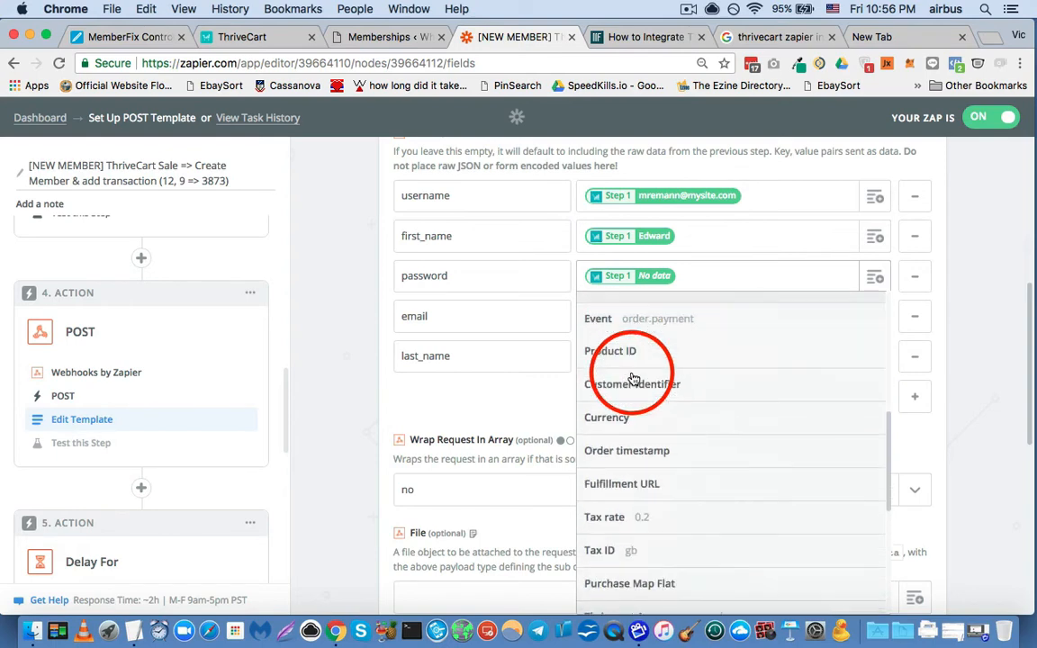
{"action": "scroll", "coordinate": [633, 379], "scroll_direction": "down", "scroll_amount": 4}
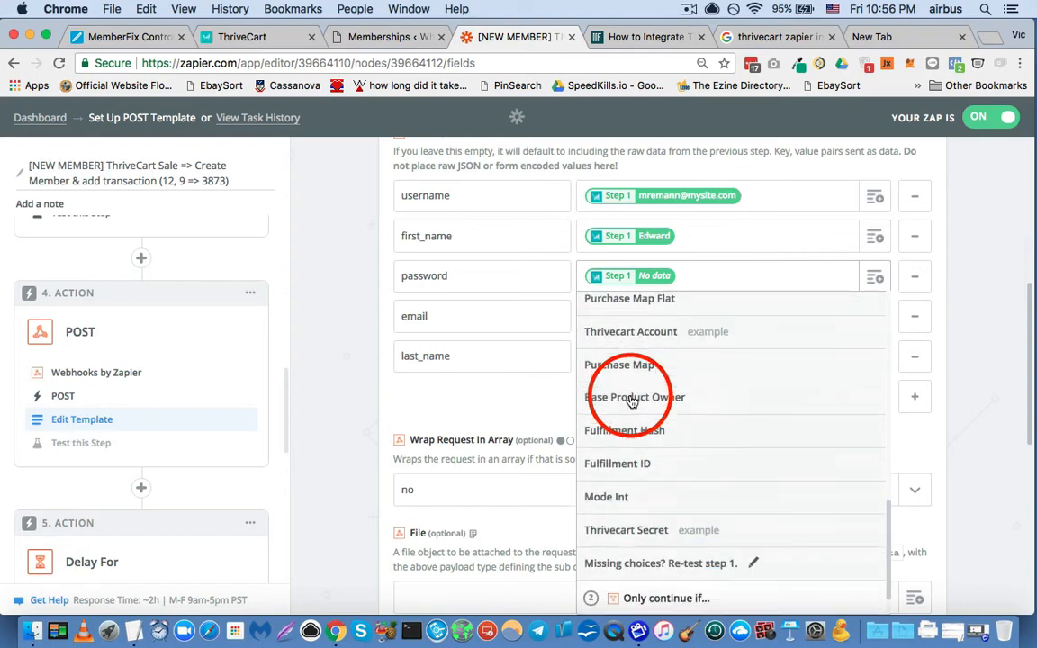
{"action": "left_click", "coordinate": [925, 317]}
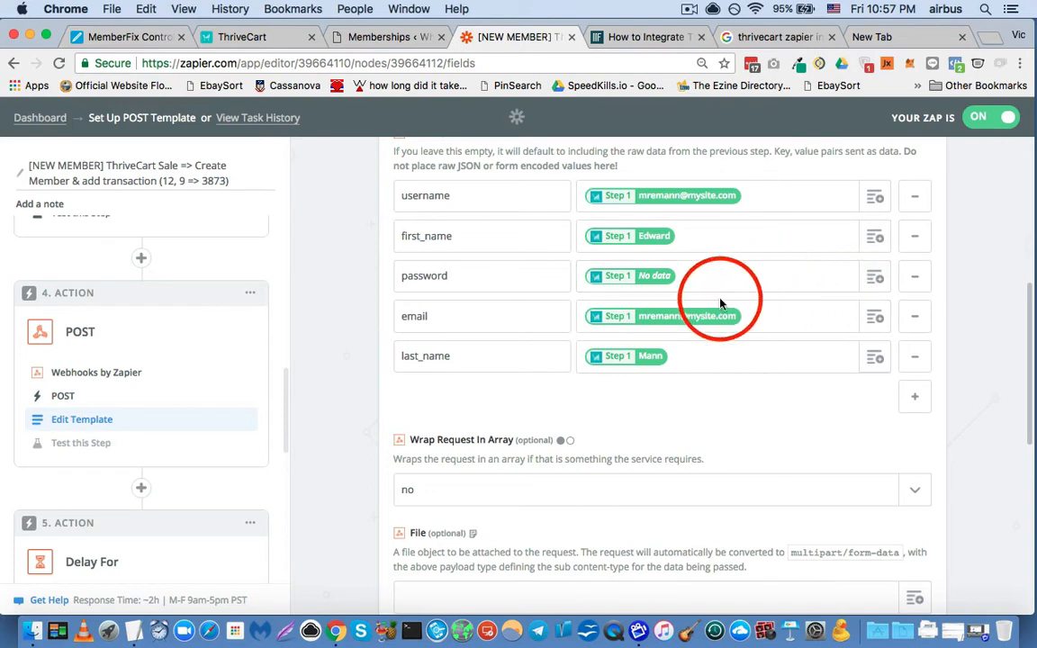
- Inspect the Any Purchase fields available for the email and last_name values, including Customer email and Customer last name, and close the list
{"action": "left_click", "coordinate": [871, 317]}
{"action": "left_click", "coordinate": [797, 380]}
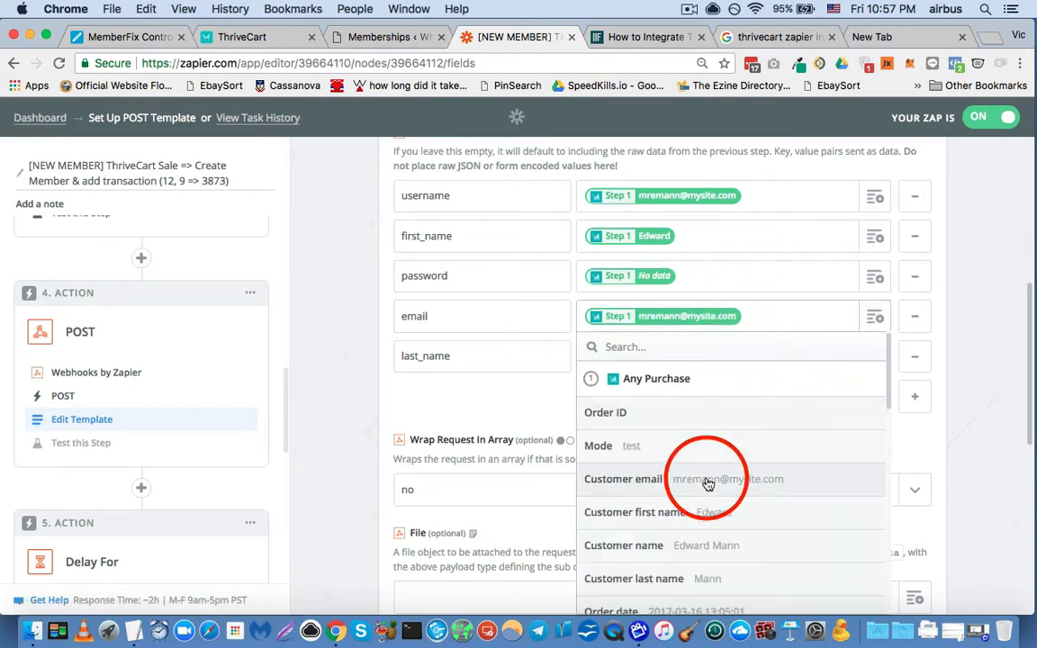
{"action": "left_click", "coordinate": [877, 358]}
{"action": "left_click", "coordinate": [872, 358]}
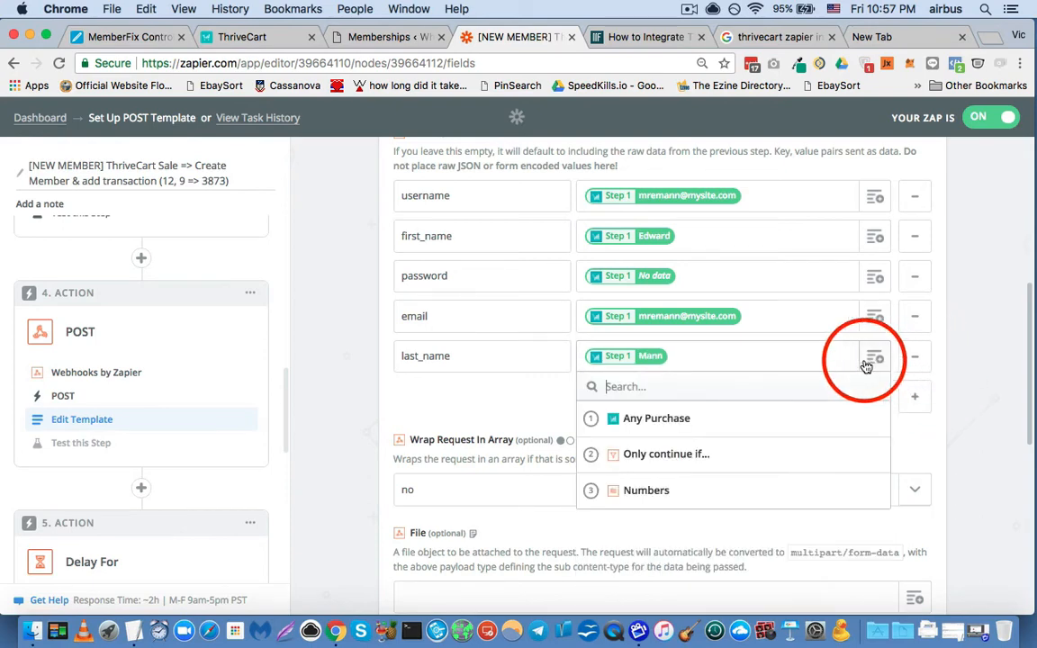
{"action": "left_click", "coordinate": [728, 429]}
{"action": "scroll", "coordinate": [673, 463], "scroll_direction": "down", "scroll_amount": 1}
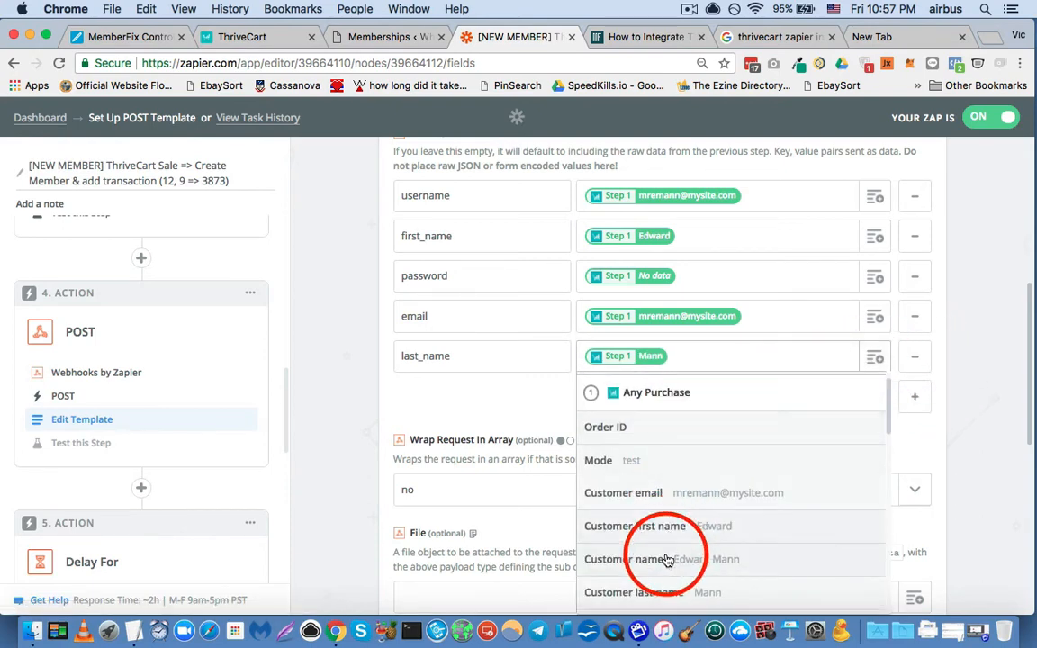
{"action": "left_click", "coordinate": [984, 347]}
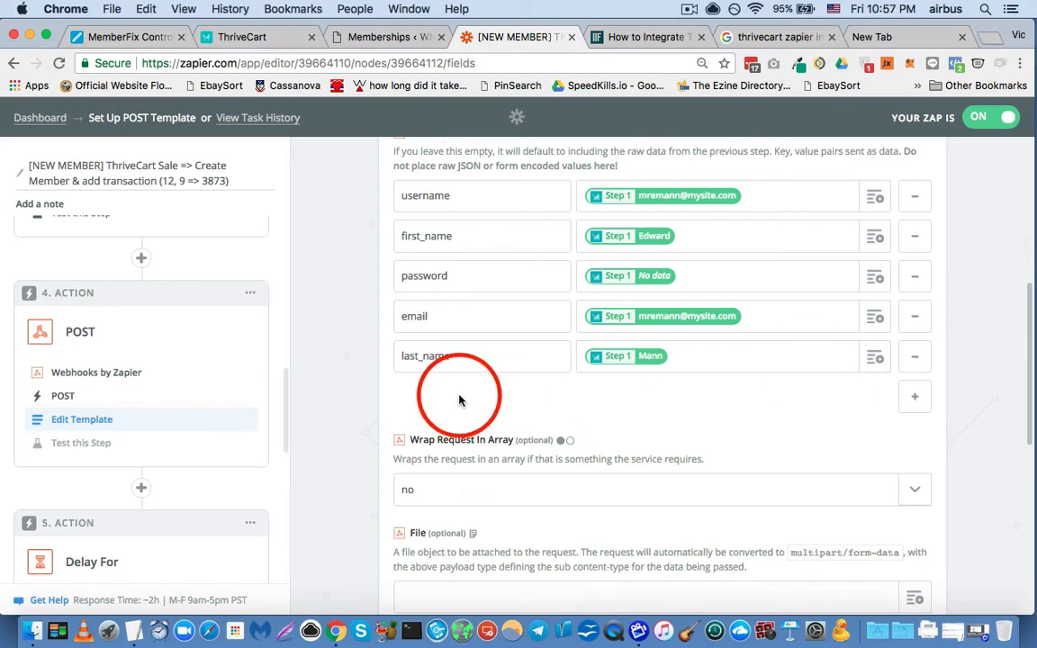
- Review the POST template's remaining optional settings down to Unflatten and Basic Auth, highlighting the Basic Auth label
{"action": "scroll", "coordinate": [394, 352], "scroll_direction": "down", "scroll_amount": 1}
{"action": "scroll", "coordinate": [394, 331], "scroll_direction": "down", "scroll_amount": 1}
{"action": "scroll", "coordinate": [377, 342], "scroll_direction": "up", "scroll_amount": 2}
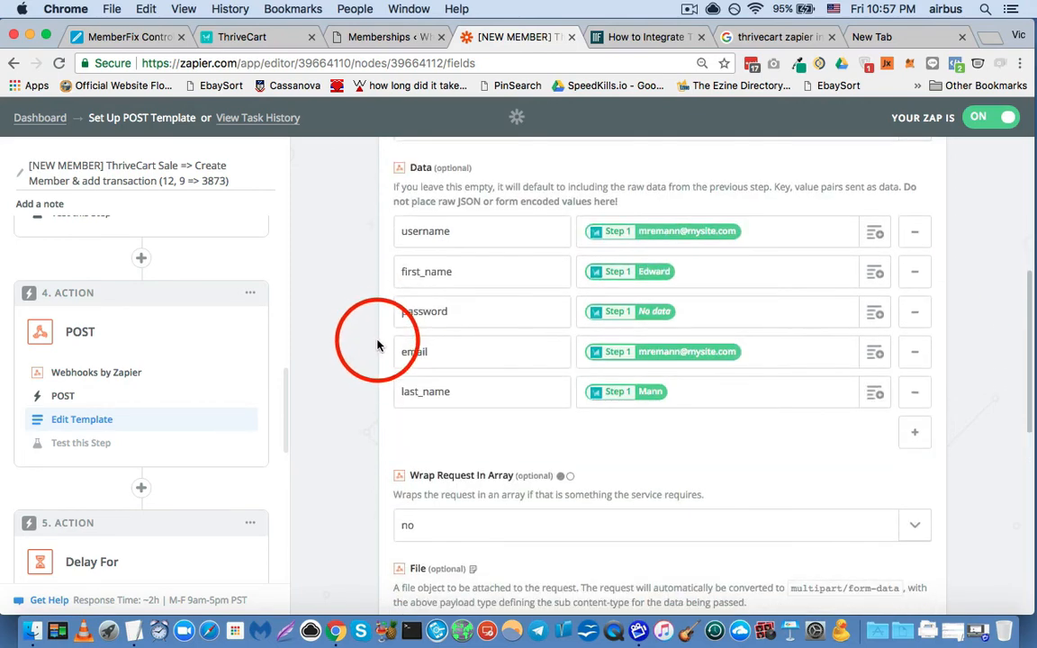
{"action": "scroll", "coordinate": [378, 346], "scroll_direction": "down", "scroll_amount": 3}
{"action": "scroll", "coordinate": [378, 346], "scroll_direction": "down", "scroll_amount": 6}
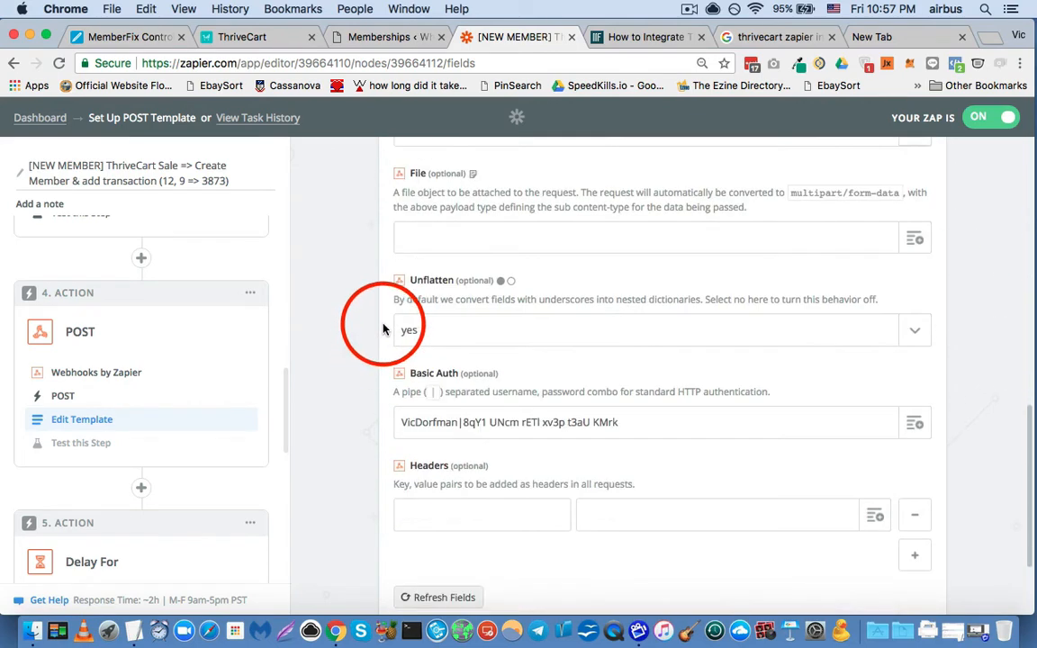
{"action": "scroll", "coordinate": [405, 305], "scroll_direction": "down", "scroll_amount": 1}
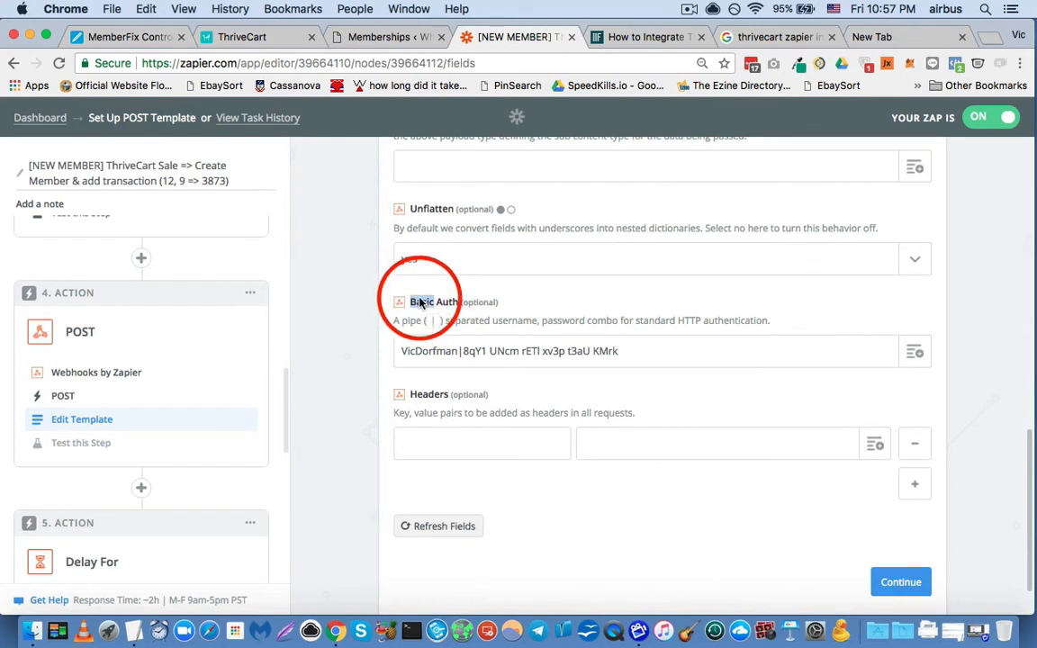
{"action": "left_click_drag", "start_coordinate": [419, 302], "coordinate": [450, 302]}
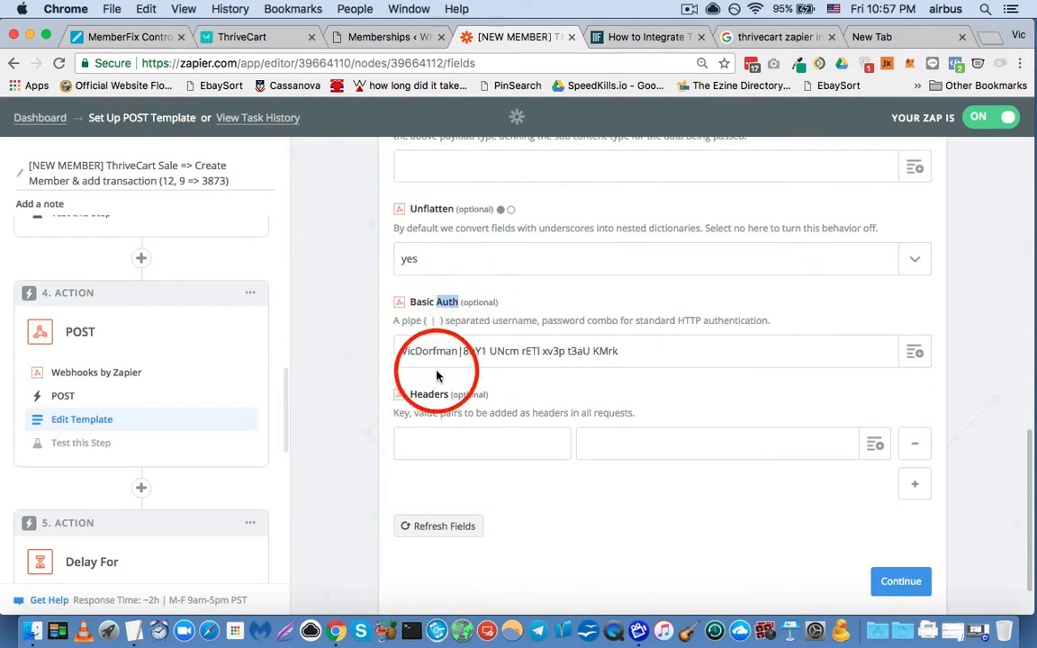
{"action": "left_click", "coordinate": [364, 362]}
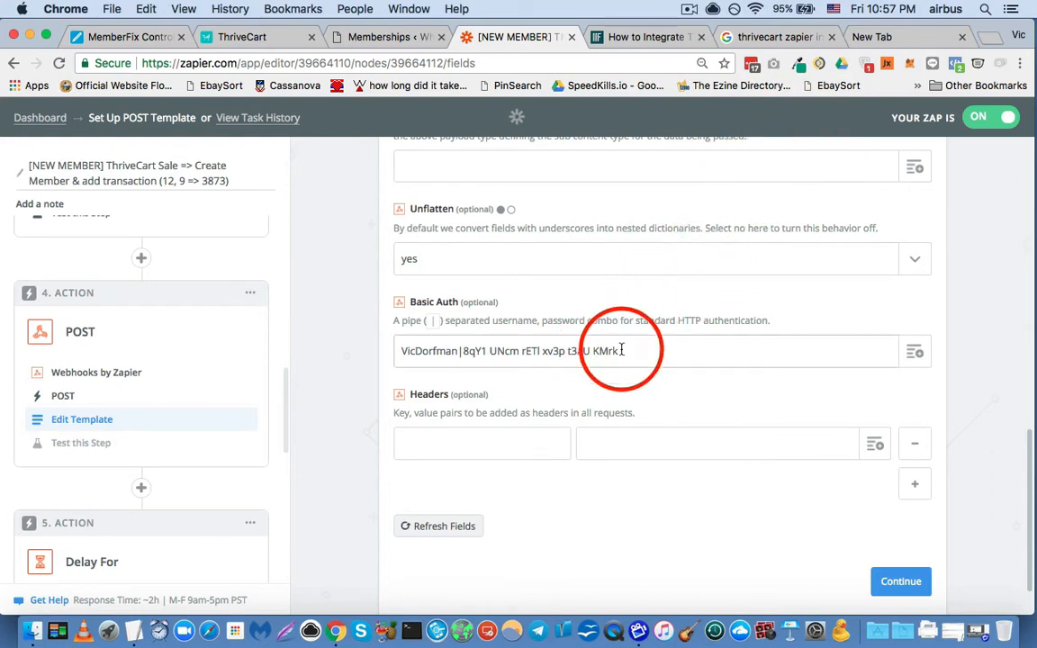
- Compare the username and password combo in Basic Auth with the credentials kept in the New Tab address bar, and return to the zap
{"action": "left_click_drag", "start_coordinate": [634, 343], "coordinate": [370, 347]}
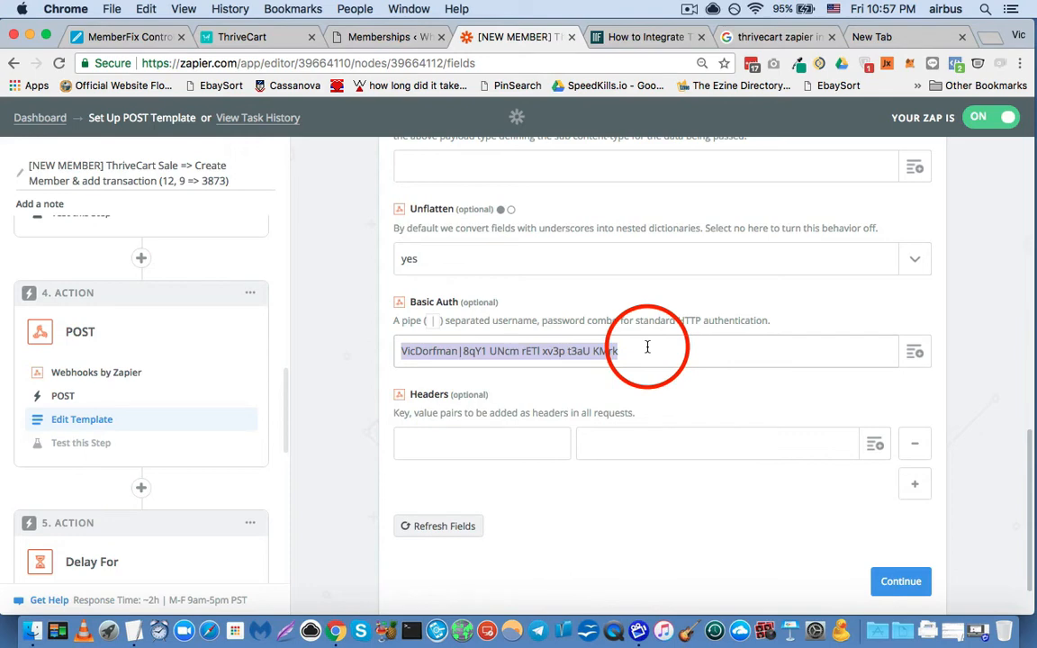
{"action": "left_click", "coordinate": [861, 41]}
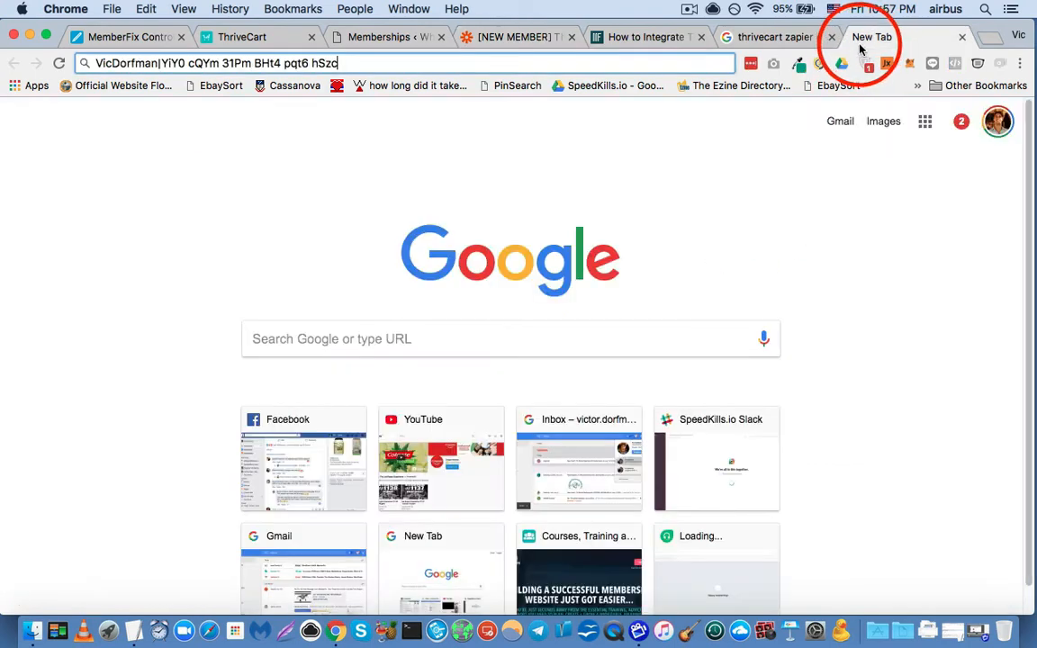
{"action": "left_click", "coordinate": [370, 65]}
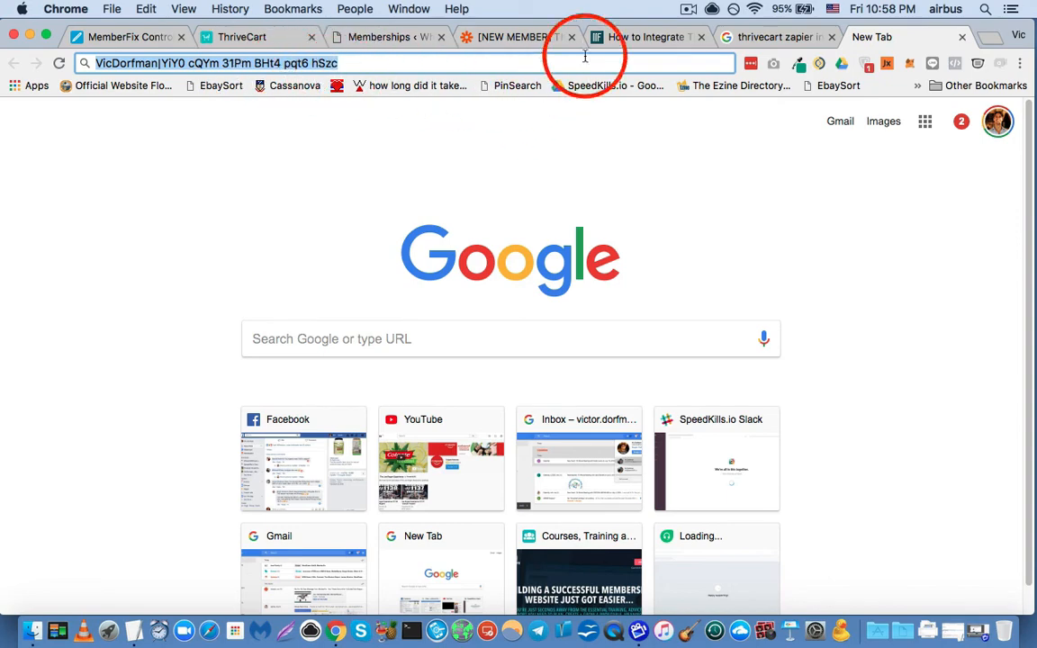
{"action": "left_click", "coordinate": [511, 37]}
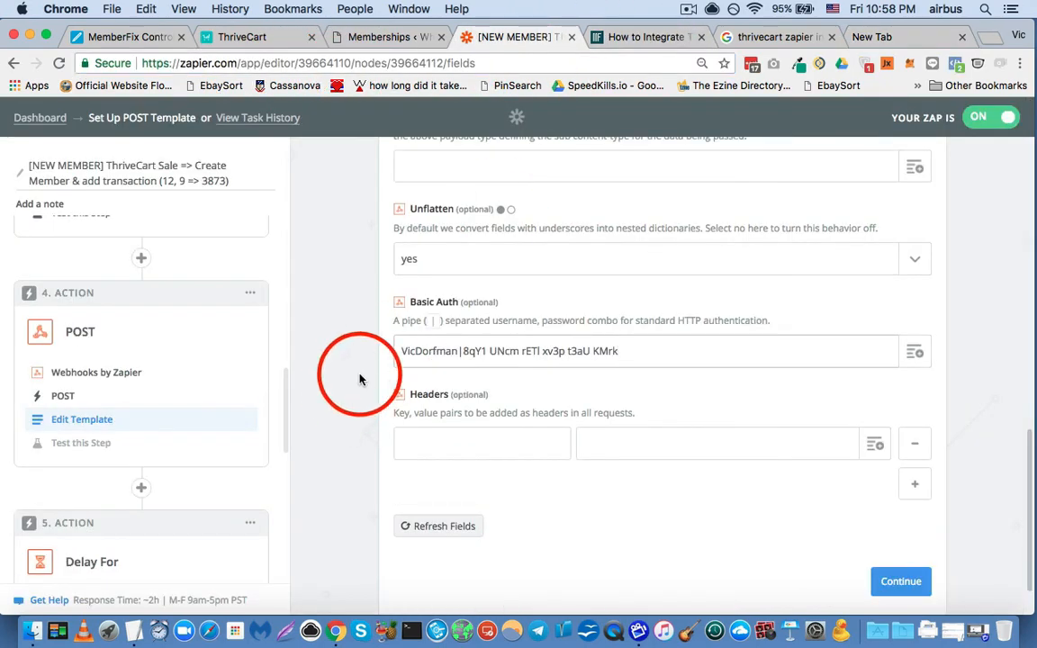
- Continue from the POST template to its test stage and highlight the sample's email value
{"action": "scroll", "coordinate": [338, 363], "scroll_direction": "down", "scroll_amount": 2}
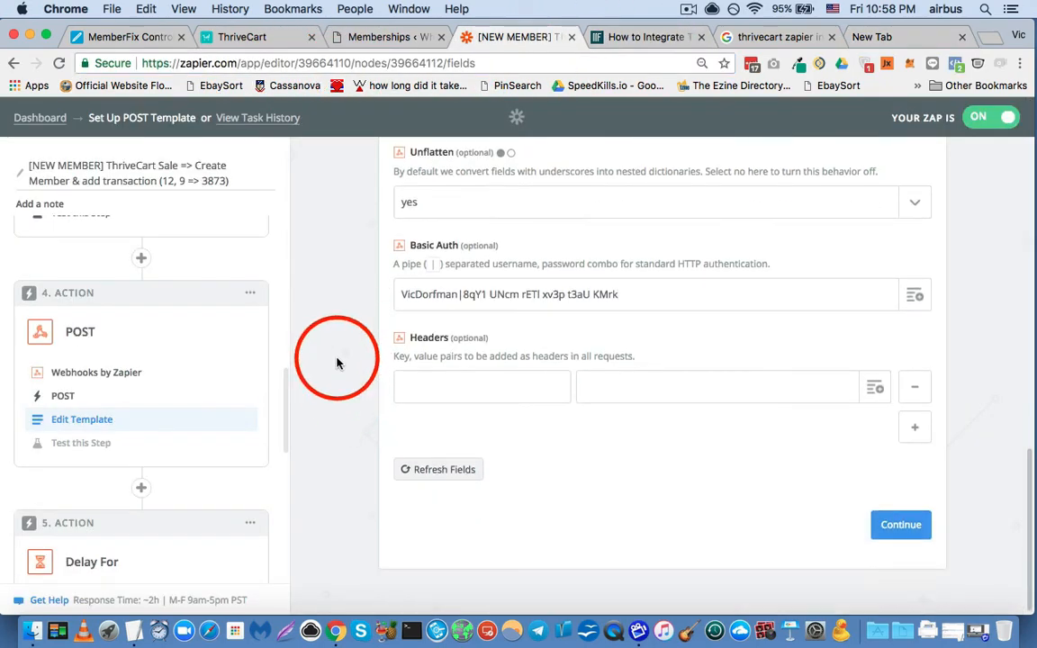
{"action": "left_click", "coordinate": [889, 527]}
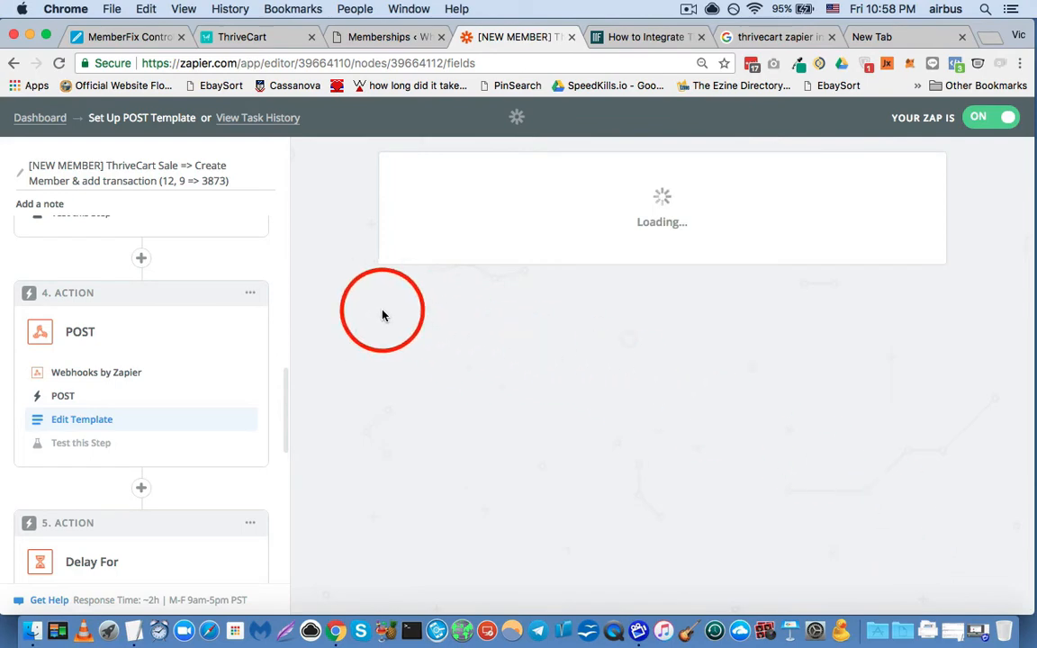
{"action": "scroll", "coordinate": [369, 313], "scroll_direction": "down", "scroll_amount": 8}
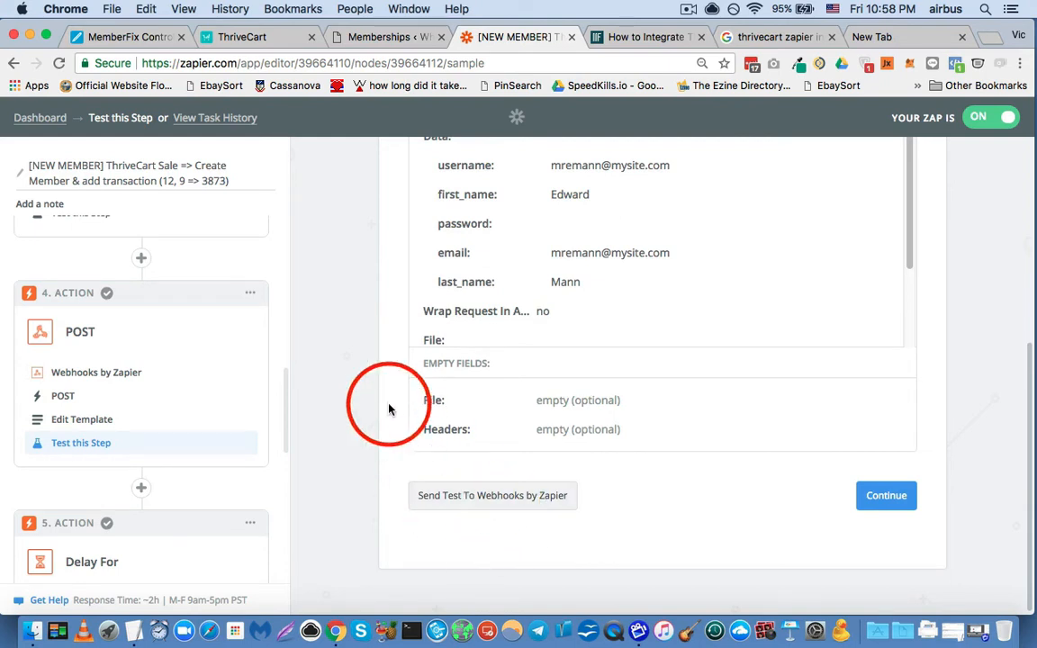
{"action": "scroll", "coordinate": [364, 383], "scroll_direction": "up", "scroll_amount": 3}
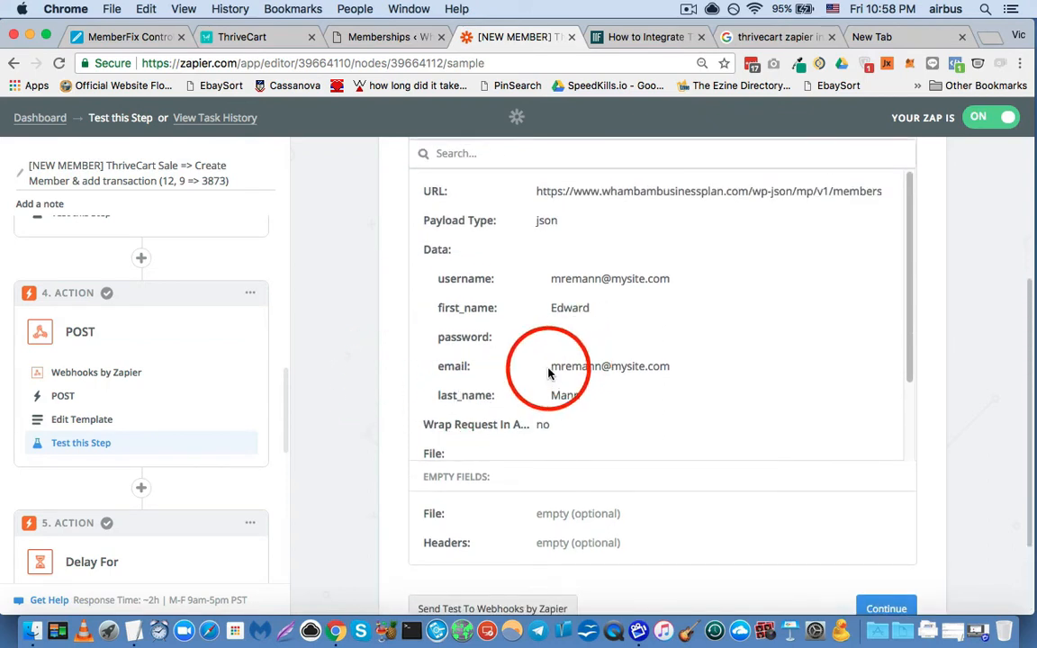
{"action": "left_click_drag", "start_coordinate": [549, 369], "coordinate": [687, 366]}
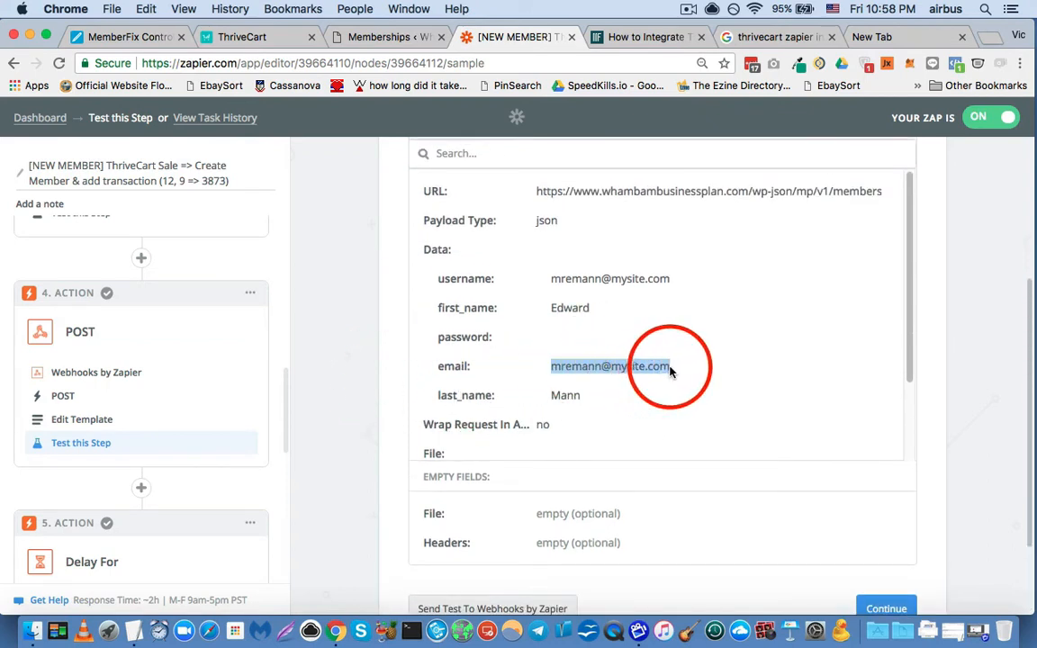
- Examine the POST test sample from the members URL and customer data through Basic Auth and the empty fields, highlighting the email again
{"action": "scroll", "coordinate": [353, 396], "scroll_direction": "down", "scroll_amount": 3}
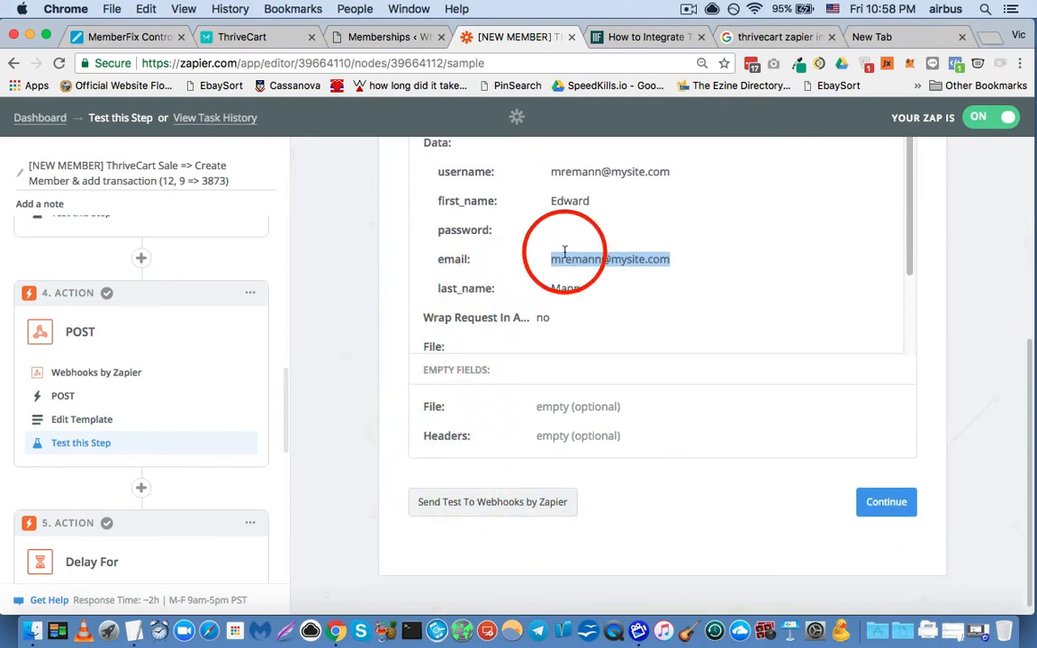
{"action": "scroll", "coordinate": [567, 266], "scroll_direction": "up", "scroll_amount": 3}
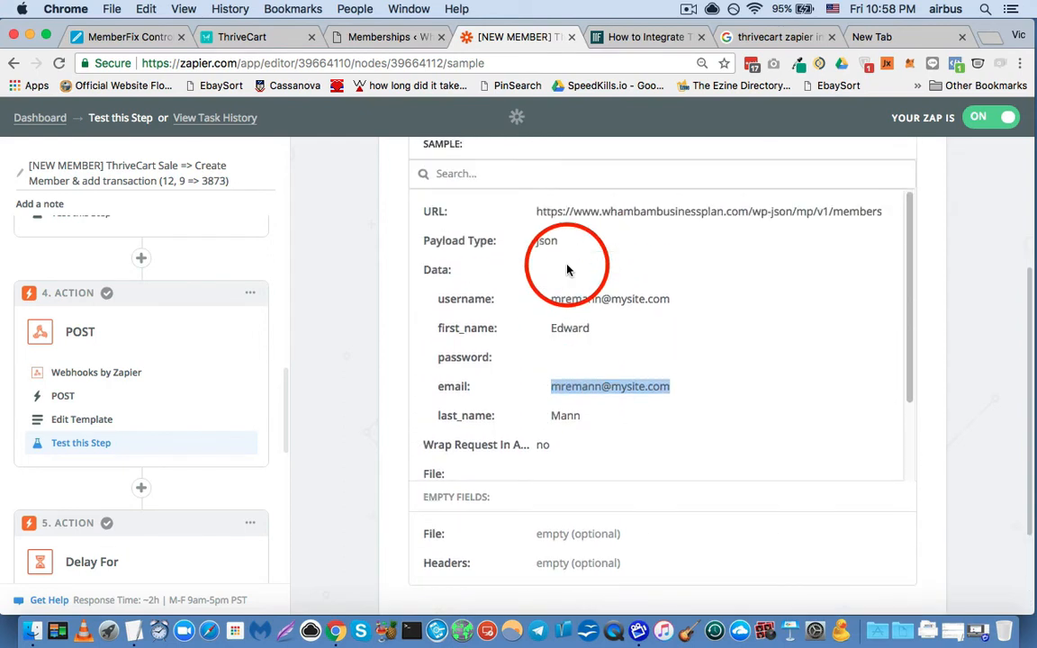
{"action": "scroll", "coordinate": [548, 369], "scroll_direction": "down", "scroll_amount": 1}
{"action": "scroll", "coordinate": [468, 357], "scroll_direction": "down", "scroll_amount": 1}
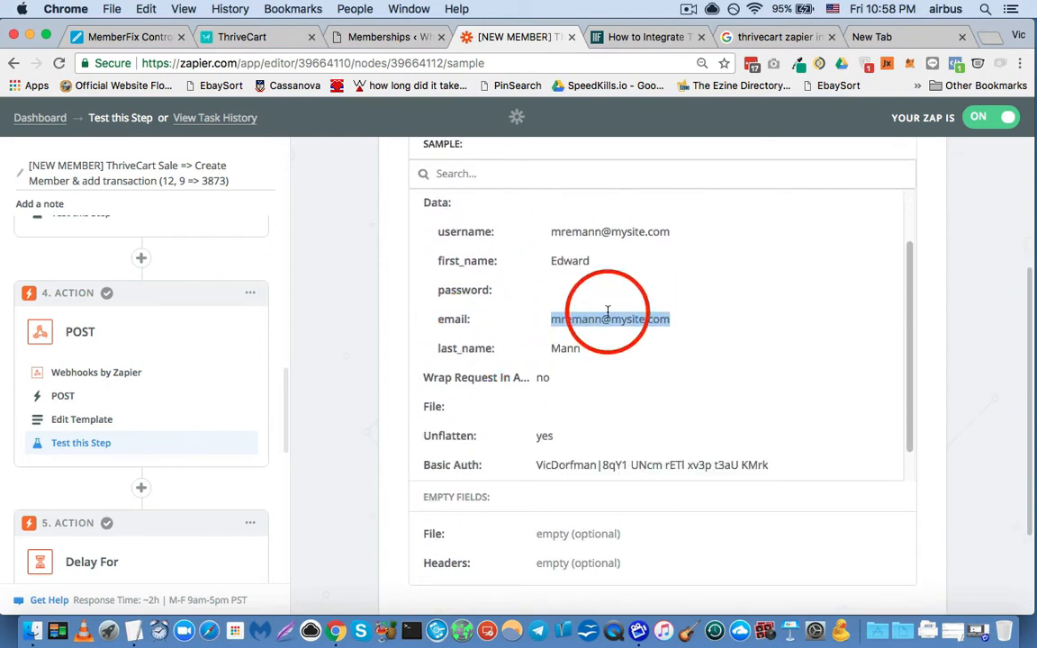
{"action": "left_click", "coordinate": [692, 342]}
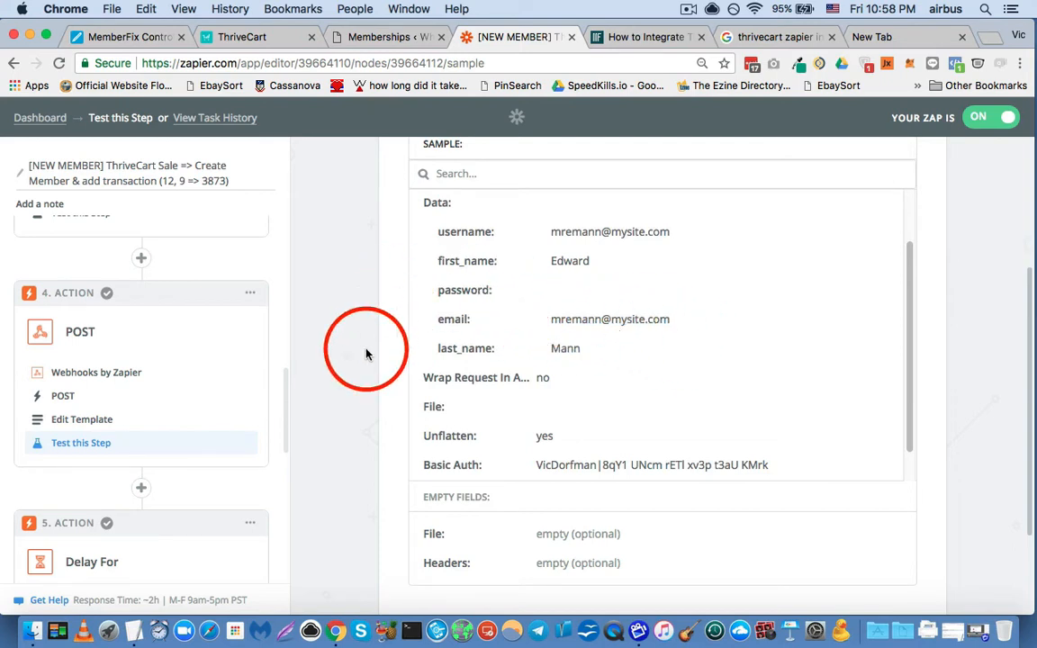
{"action": "scroll", "coordinate": [366, 353], "scroll_direction": "down", "scroll_amount": 1}
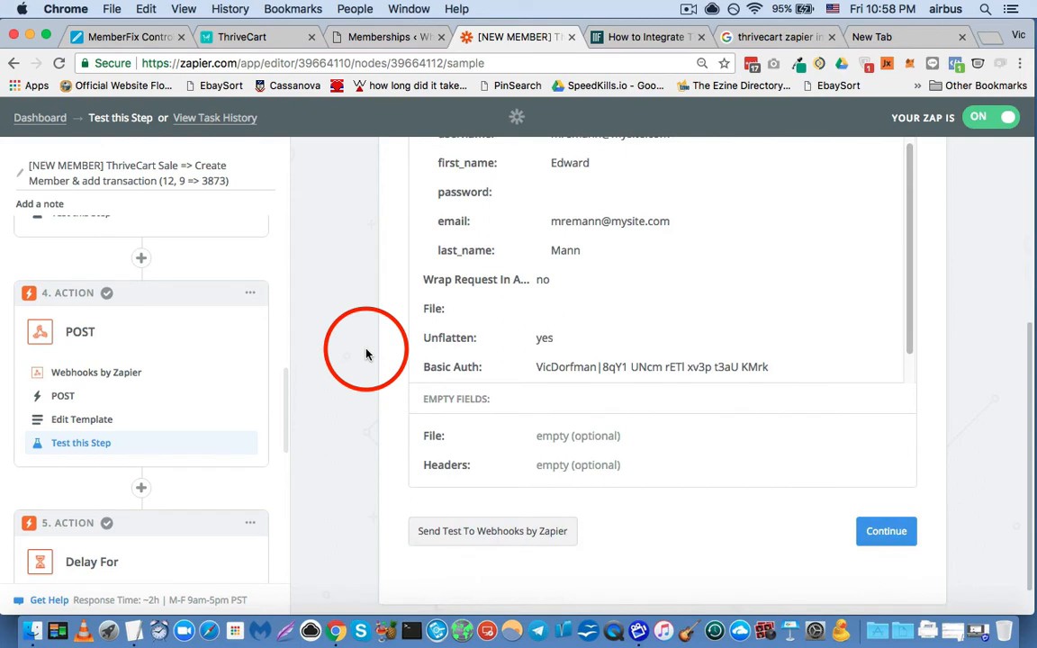
{"action": "scroll", "coordinate": [366, 354], "scroll_direction": "up", "scroll_amount": 2}
{"action": "scroll", "coordinate": [366, 354], "scroll_direction": "down", "scroll_amount": 1}
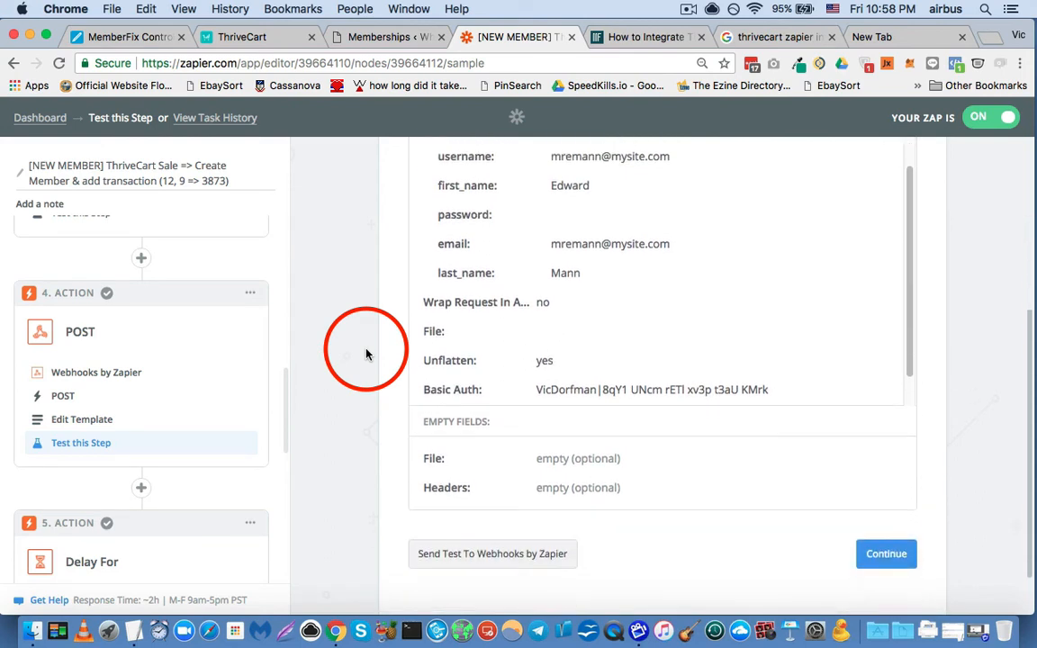
{"action": "scroll", "coordinate": [367, 353], "scroll_direction": "down", "scroll_amount": 2}
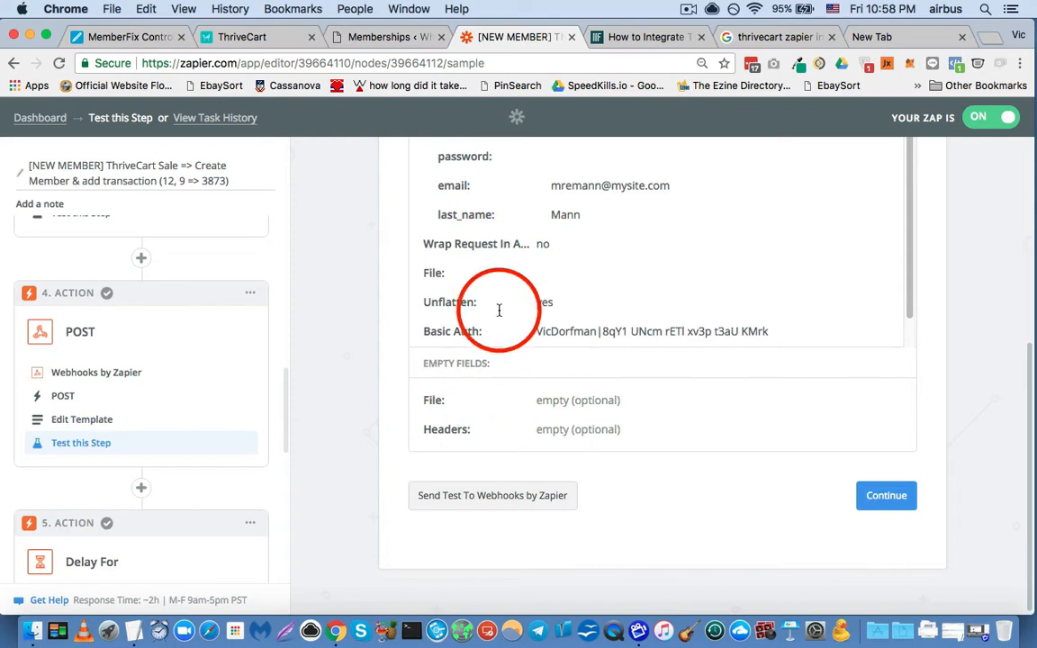
{"action": "left_click_drag", "start_coordinate": [549, 185], "coordinate": [677, 186]}
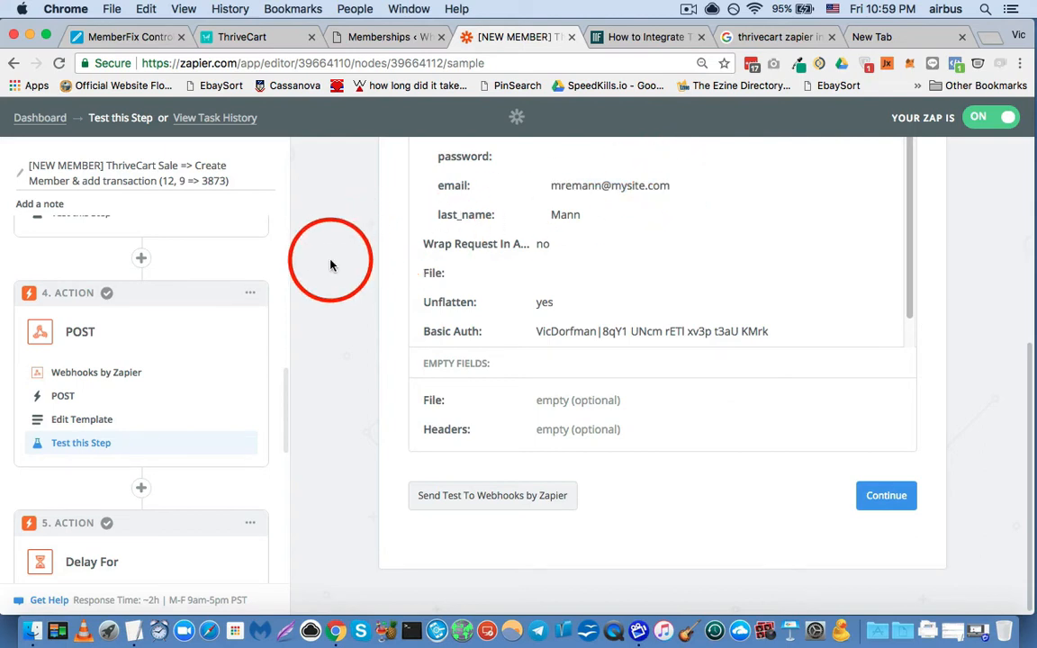
- Open the Delay For action's template and review the delay value of 1 and the unit Minutes
{"action": "scroll", "coordinate": [222, 405], "scroll_direction": "down", "scroll_amount": 3}
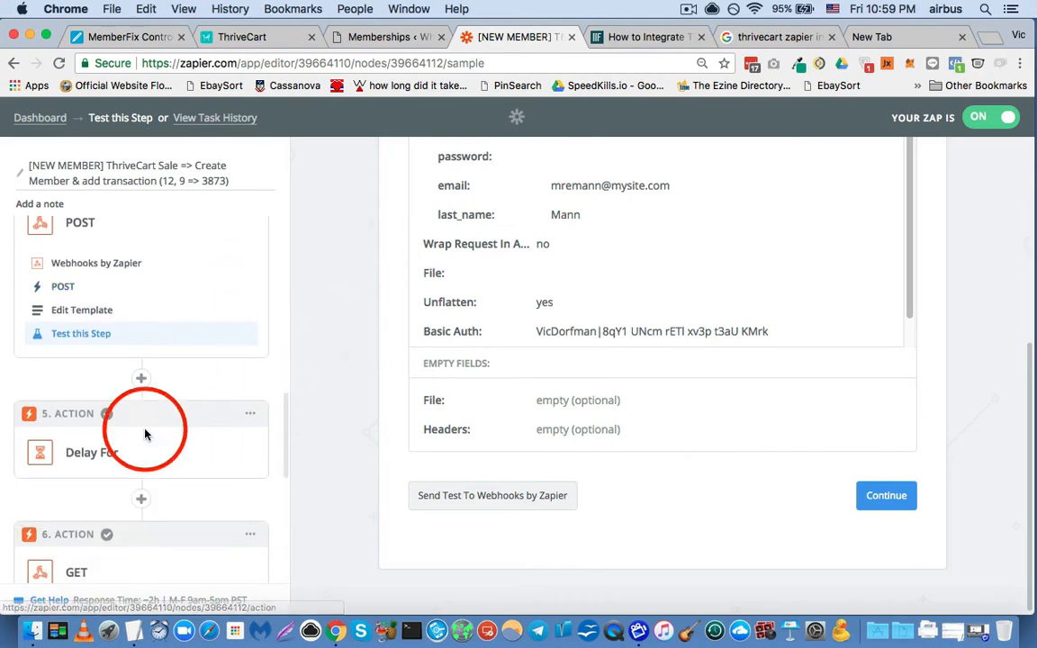
{"action": "left_click", "coordinate": [116, 453]}
{"action": "scroll", "coordinate": [104, 483], "scroll_direction": "down", "scroll_amount": 2}
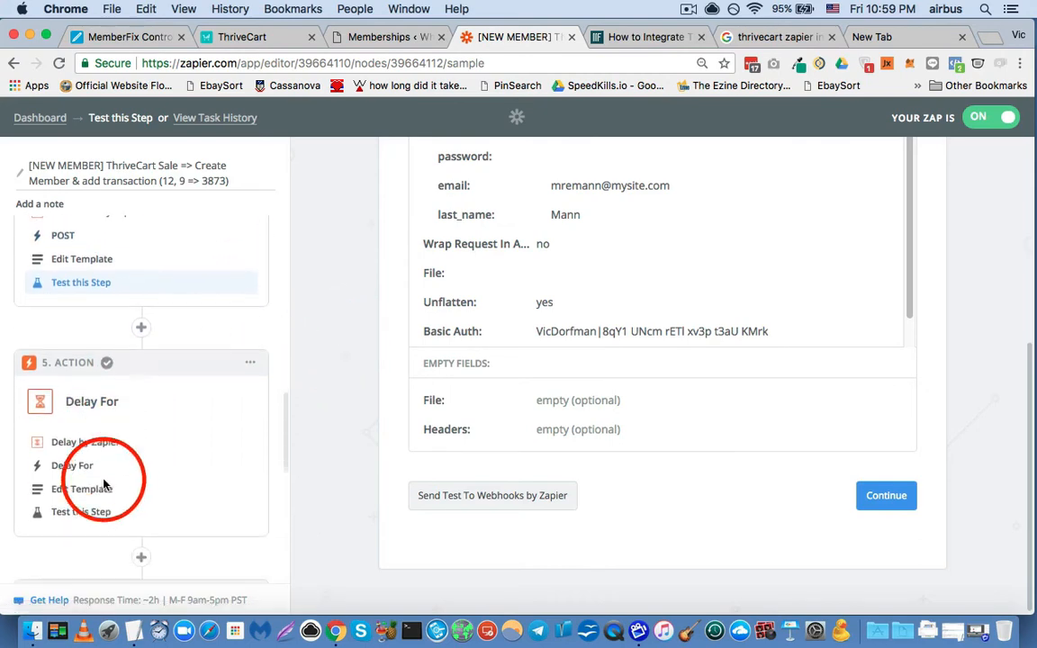
{"action": "left_click", "coordinate": [105, 484]}
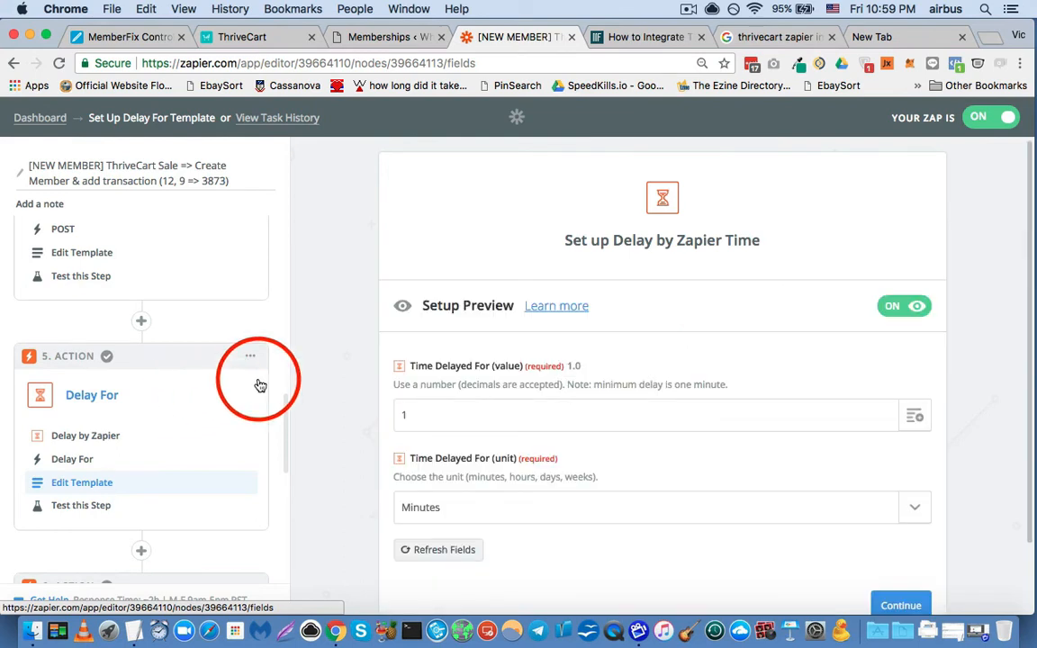
{"action": "scroll", "coordinate": [326, 352], "scroll_direction": "down", "scroll_amount": 1}
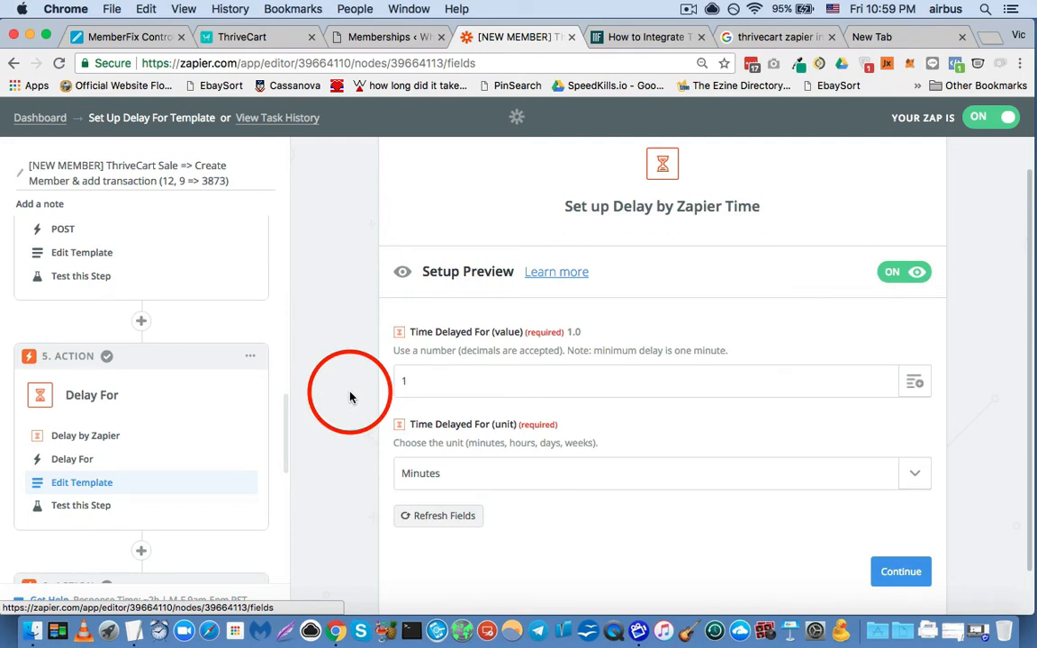
{"action": "scroll", "coordinate": [320, 368], "scroll_direction": "down", "scroll_amount": 1}
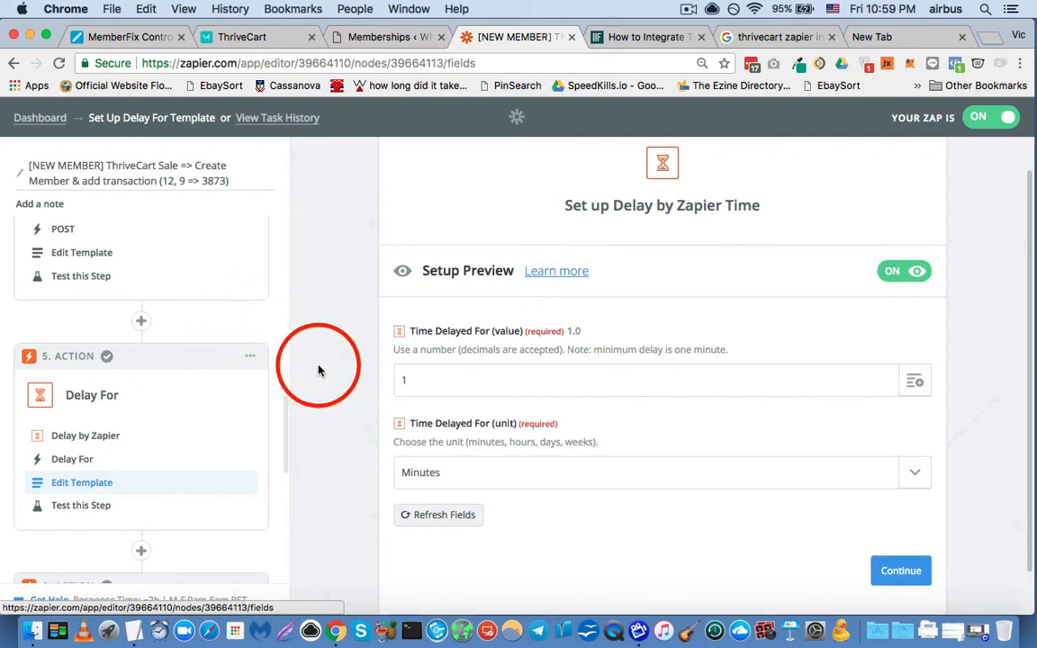
{"action": "scroll", "coordinate": [149, 384], "scroll_direction": "down", "scroll_amount": 2}
{"action": "scroll", "coordinate": [146, 380], "scroll_direction": "up", "scroll_amount": 4}
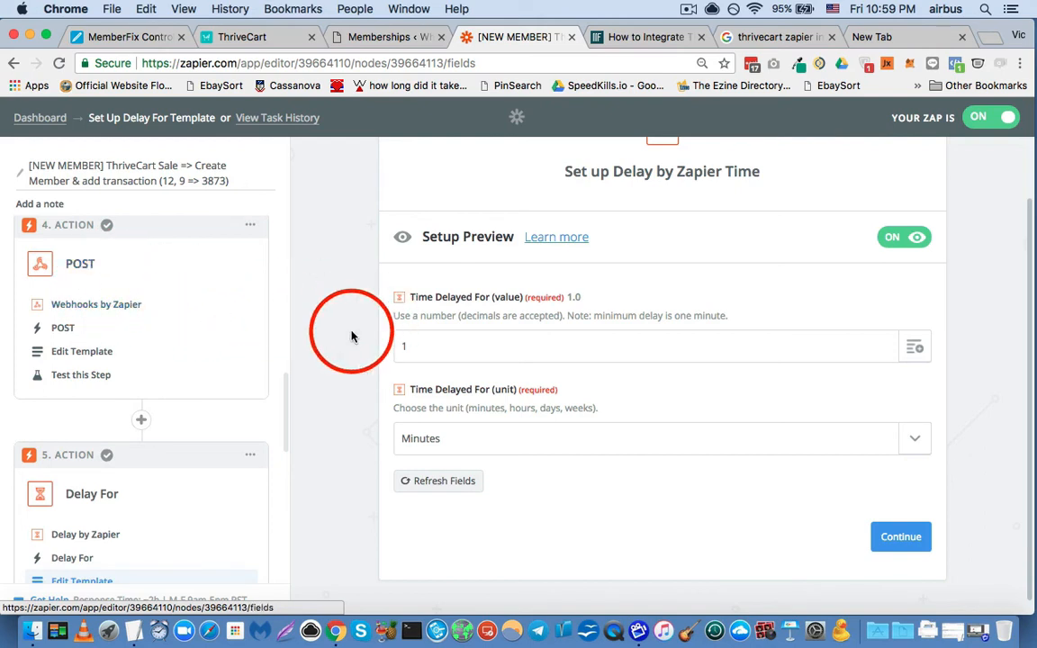
{"action": "scroll", "coordinate": [342, 302], "scroll_direction": "down", "scroll_amount": 1}
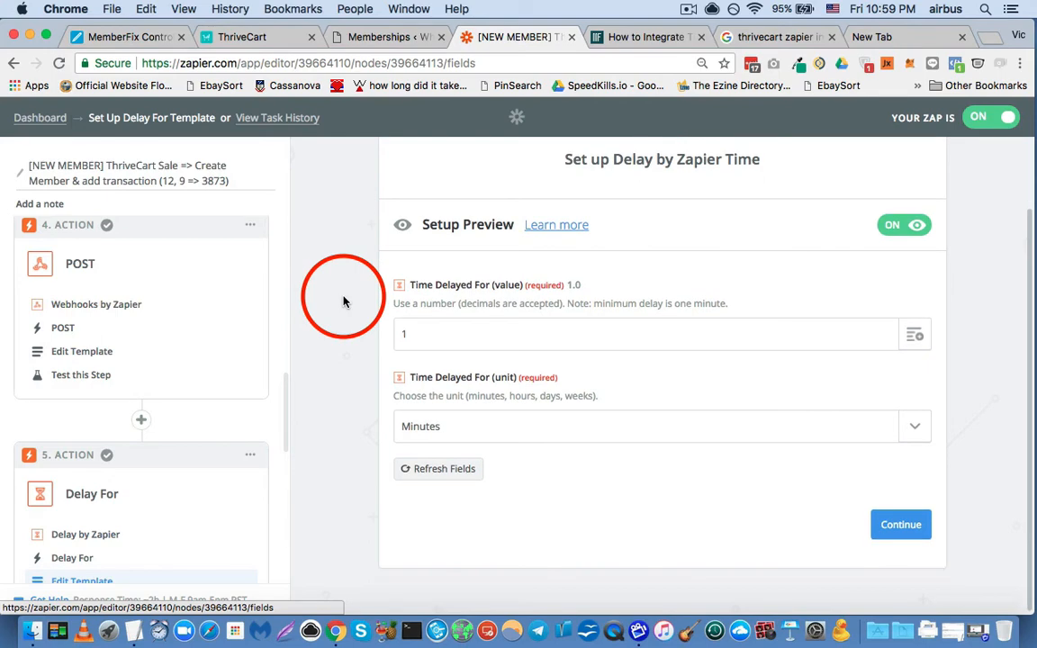
- Check the Delay For action's chosen app and action type, and return to its time settings
{"action": "left_click", "coordinate": [106, 534]}
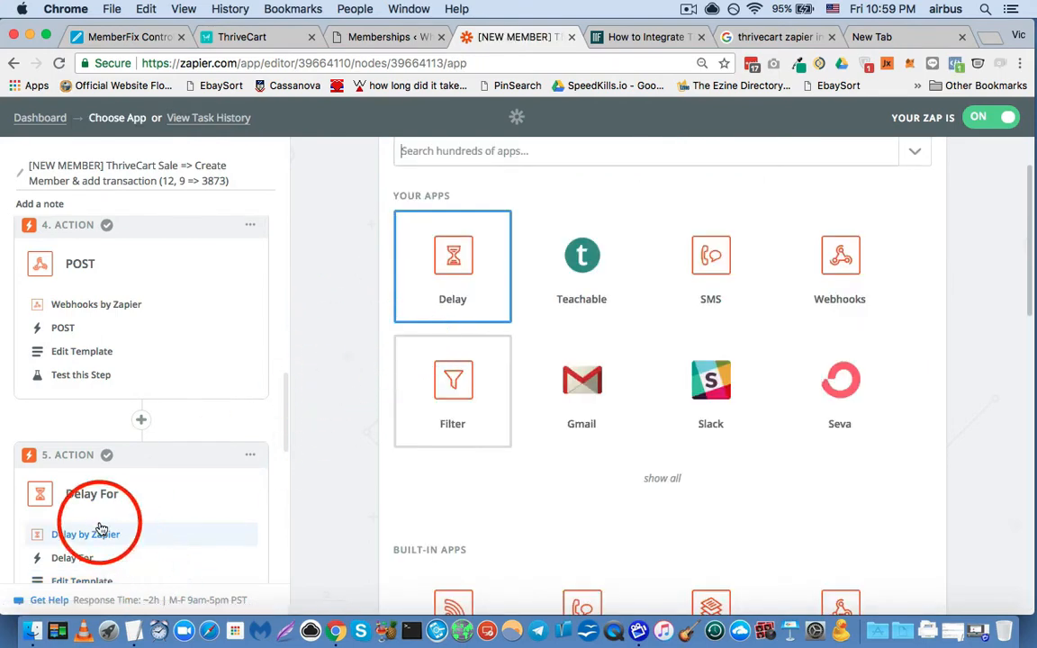
{"action": "scroll", "coordinate": [101, 530], "scroll_direction": "down", "scroll_amount": 3}
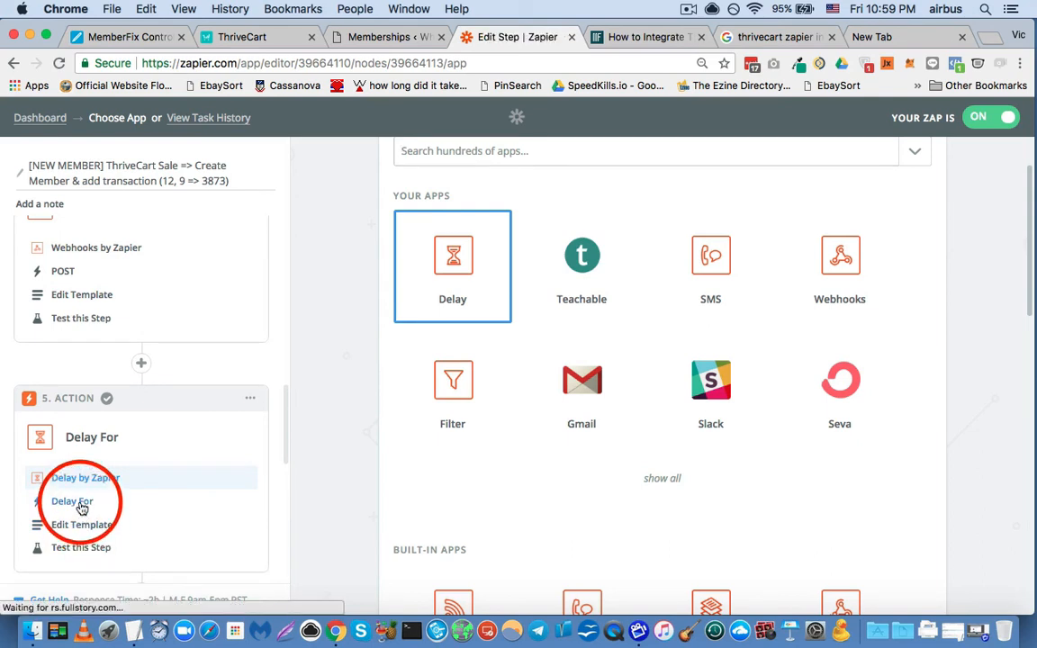
{"action": "left_click", "coordinate": [82, 508]}
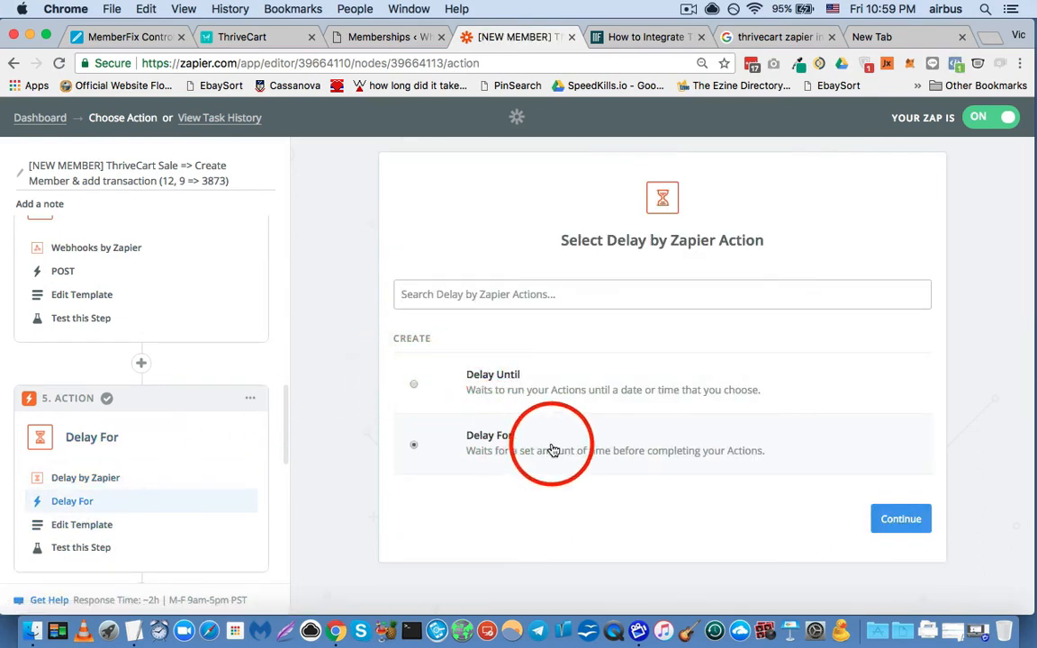
{"action": "left_click", "coordinate": [78, 522]}
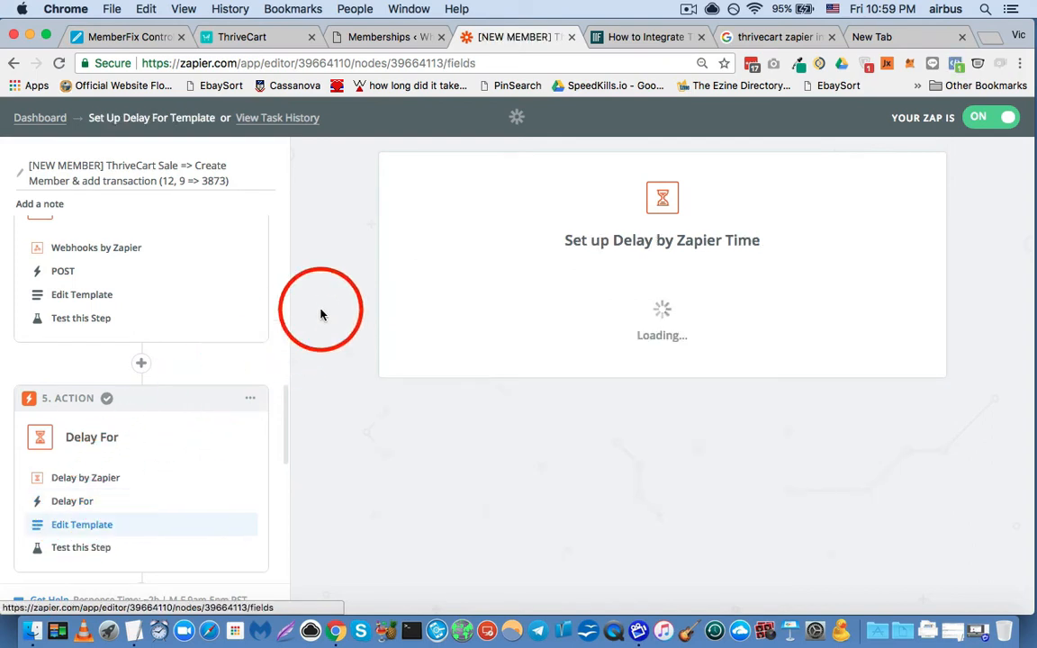
{"action": "scroll", "coordinate": [320, 313], "scroll_direction": "down", "scroll_amount": 2}
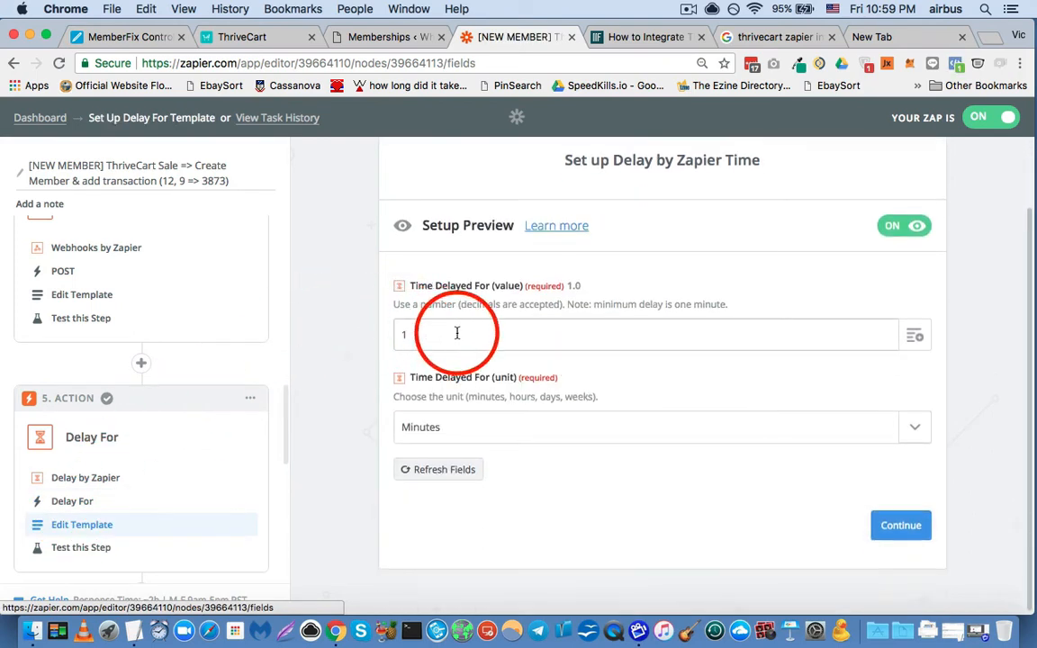
- Expand the GET action and review its Webhooks by Zapier app choice and the GET request type
{"action": "scroll", "coordinate": [207, 446], "scroll_direction": "down", "scroll_amount": 5}
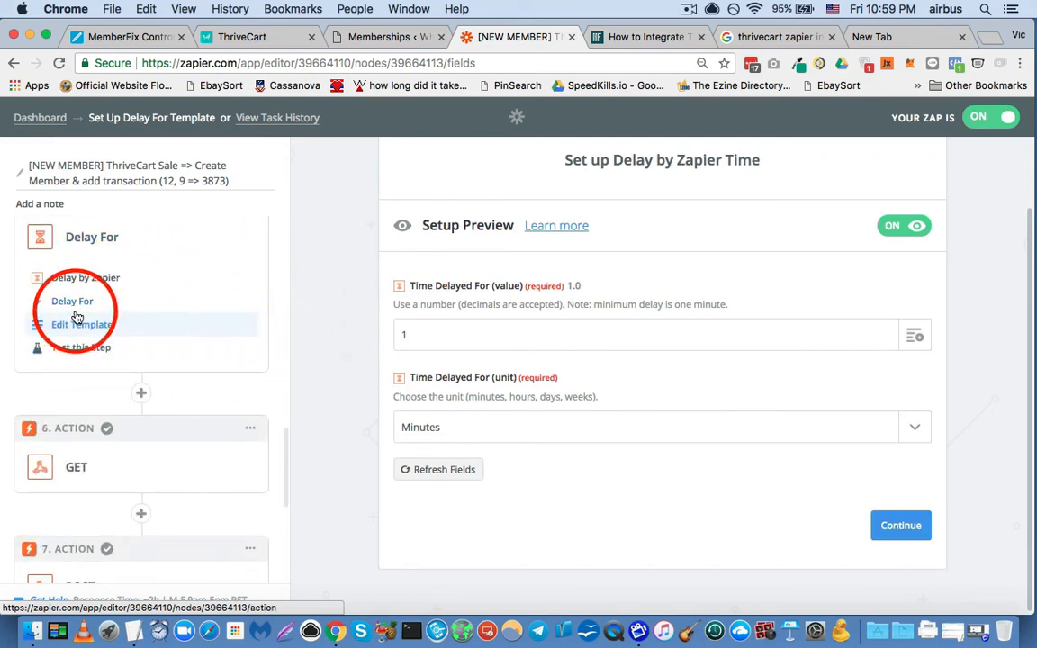
{"action": "left_click", "coordinate": [76, 468]}
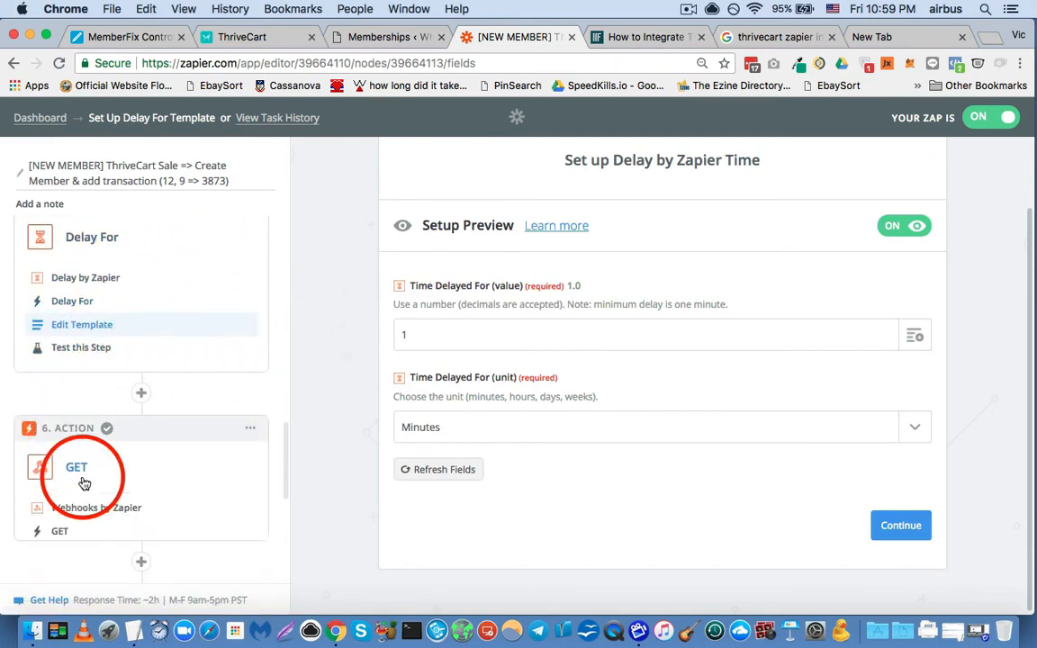
{"action": "scroll", "coordinate": [82, 482], "scroll_direction": "down", "scroll_amount": 1}
{"action": "scroll", "coordinate": [124, 448], "scroll_direction": "down", "scroll_amount": 1}
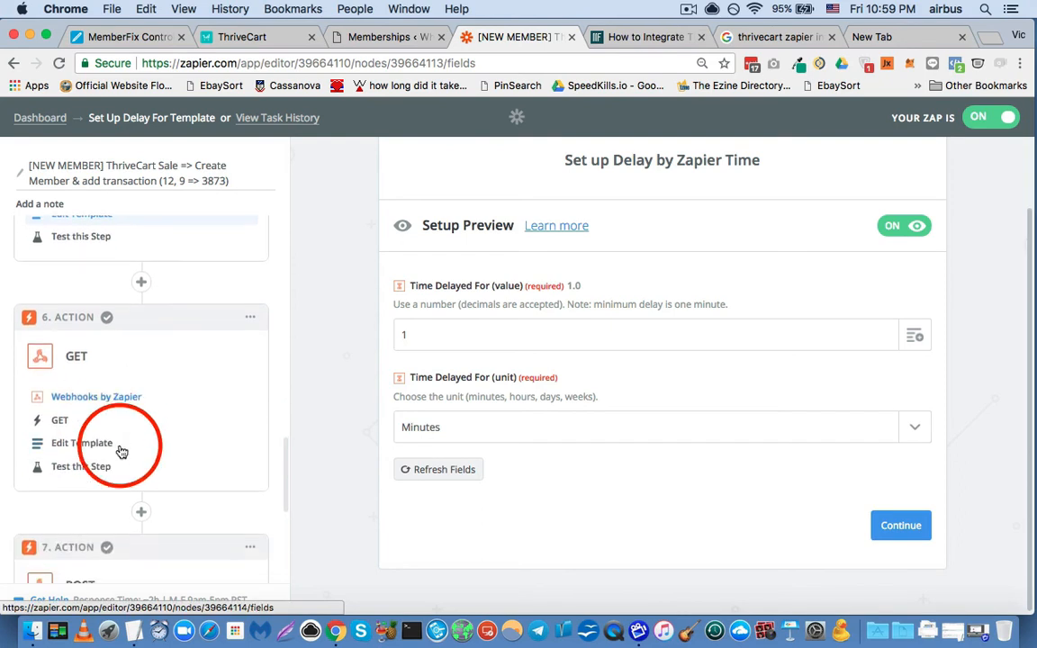
{"action": "left_click", "coordinate": [104, 406]}
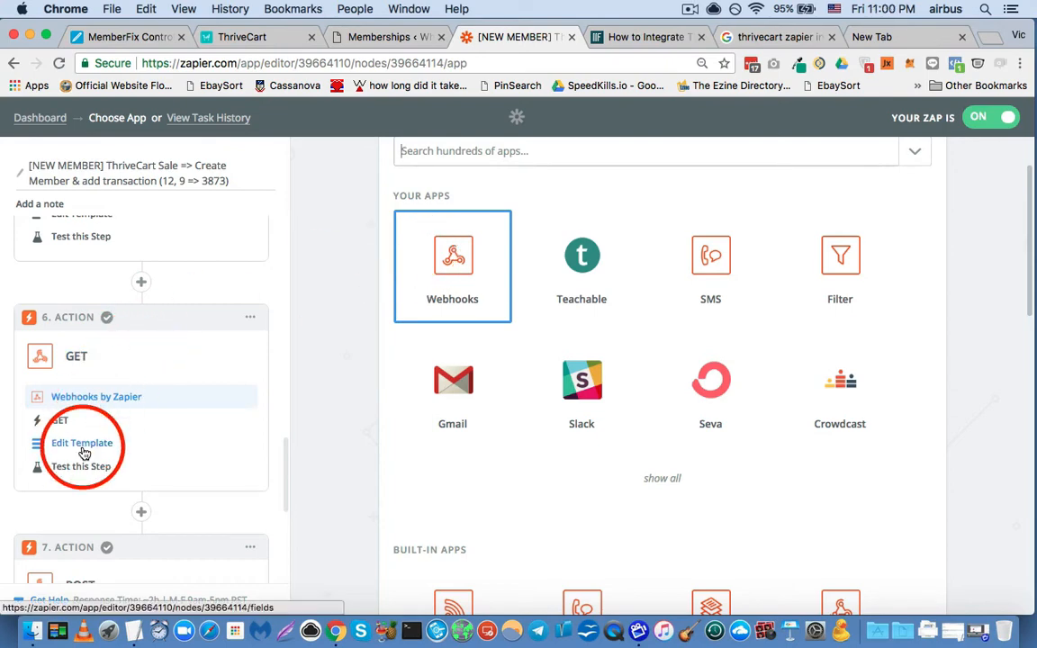
{"action": "left_click", "coordinate": [60, 423]}
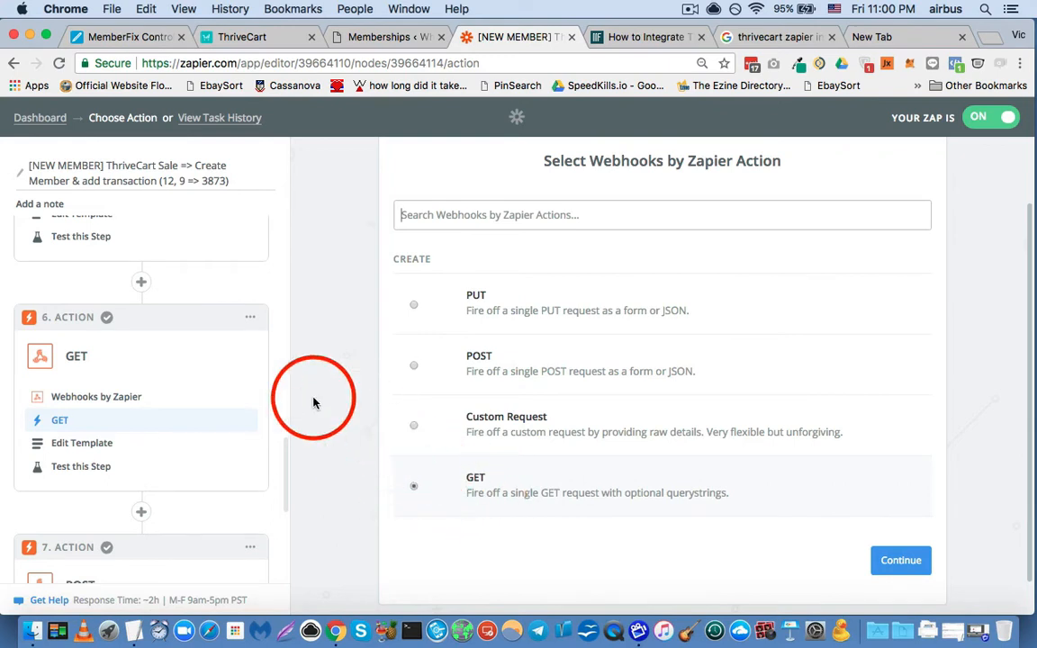
{"action": "scroll", "coordinate": [314, 402], "scroll_direction": "down", "scroll_amount": 1}
{"action": "scroll", "coordinate": [315, 402], "scroll_direction": "down", "scroll_amount": 1}
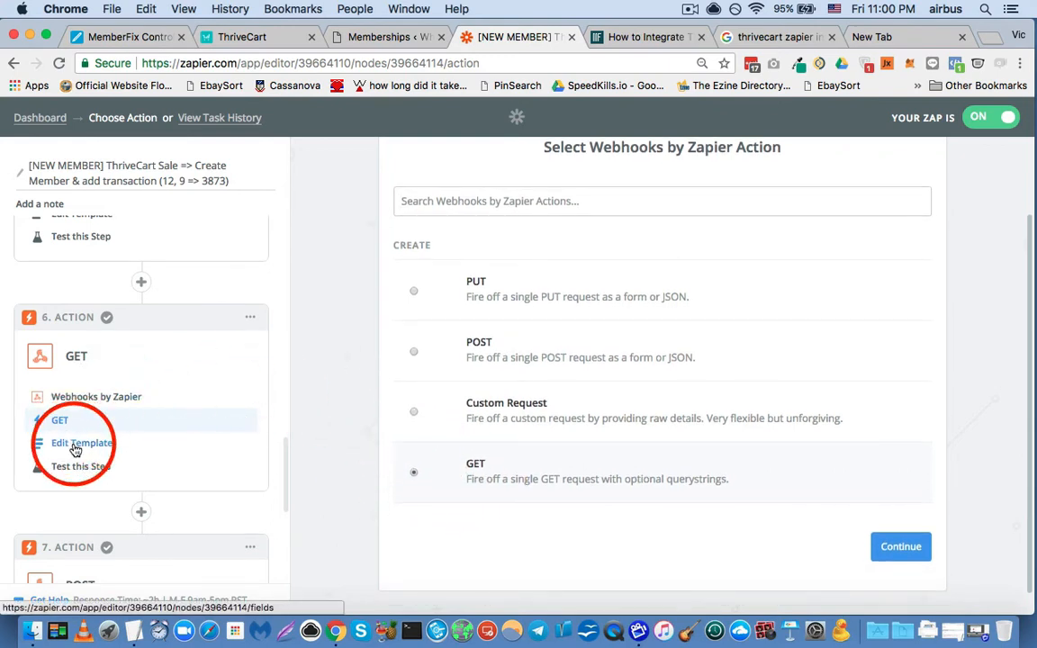
- Open the GET template, look over the MemberPress menu on the Memberships admin page, and return to the zap
{"action": "left_click", "coordinate": [76, 443]}
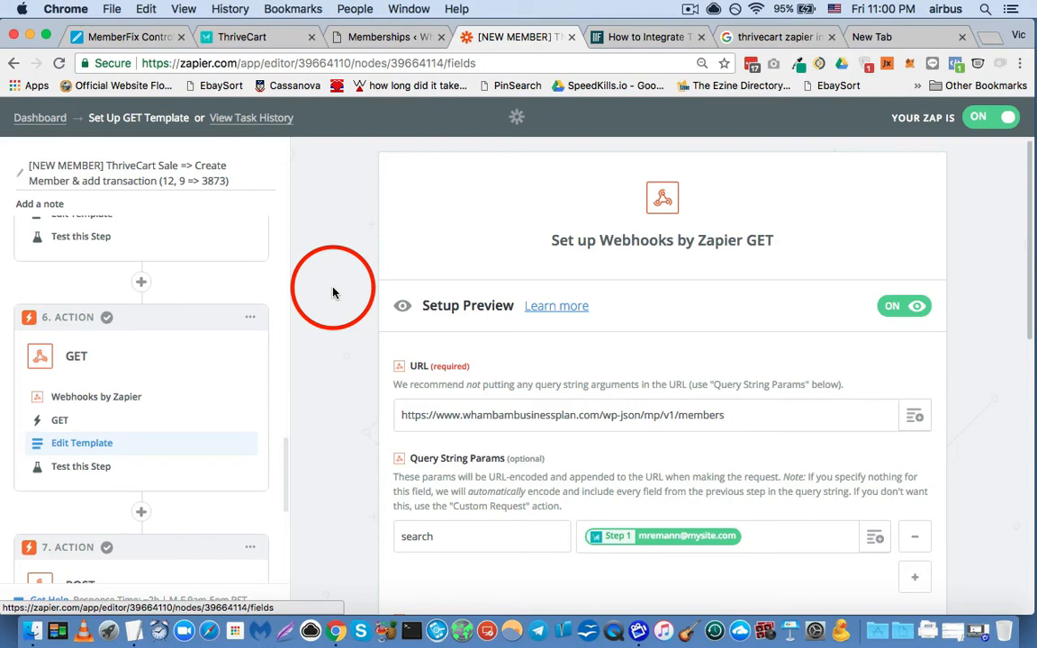
{"action": "scroll", "coordinate": [333, 292], "scroll_direction": "down", "scroll_amount": 1}
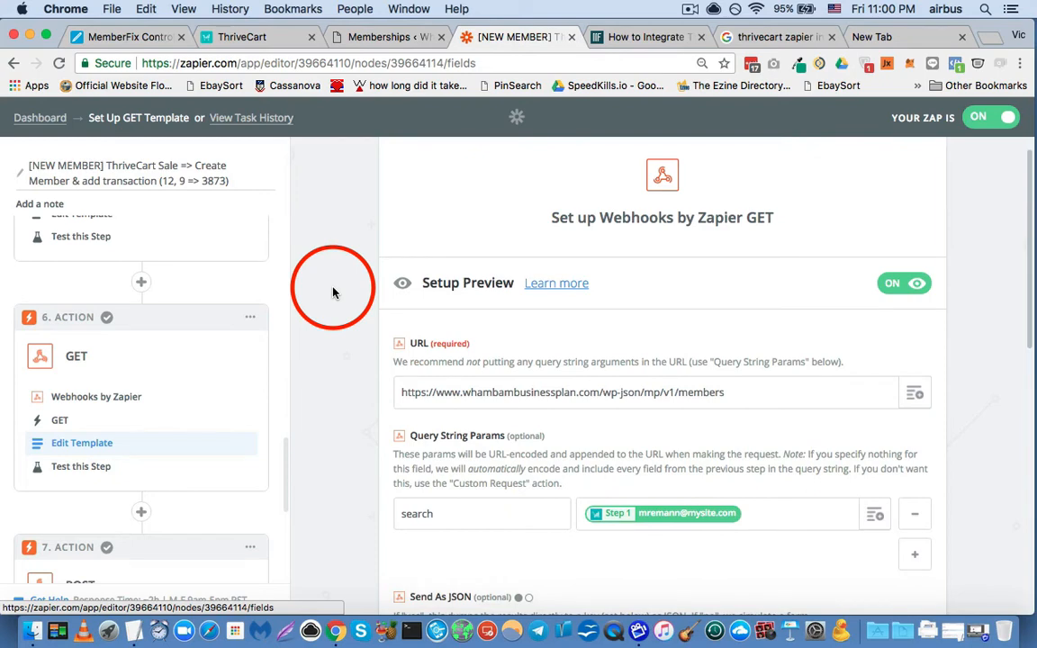
{"action": "left_click", "coordinate": [358, 36]}
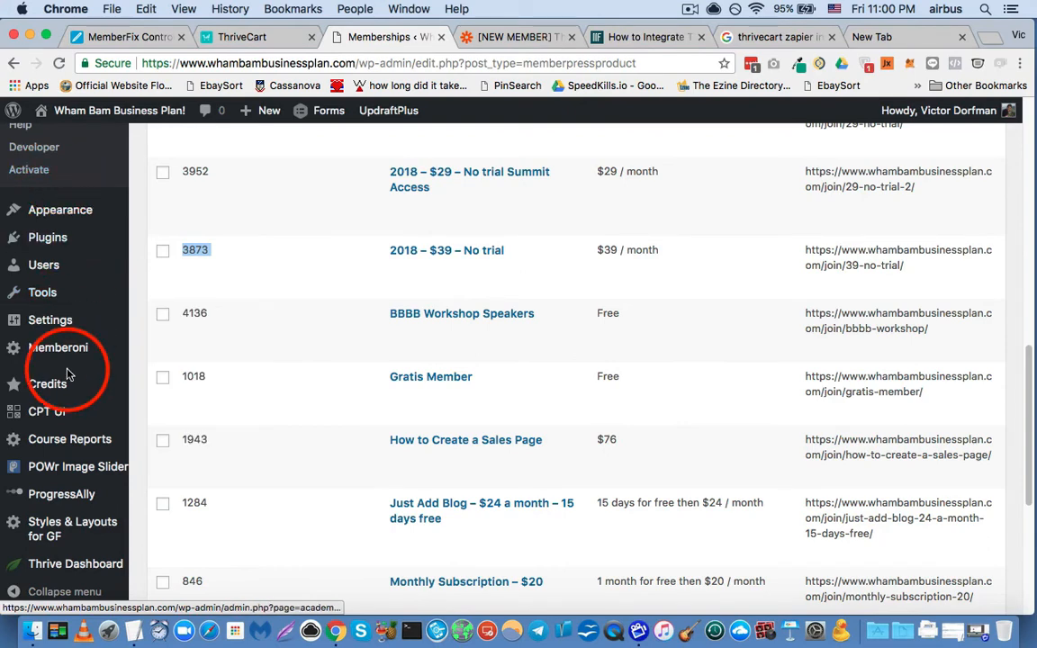
{"action": "scroll", "coordinate": [70, 370], "scroll_direction": "up", "scroll_amount": 5}
{"action": "scroll", "coordinate": [70, 374], "scroll_direction": "up", "scroll_amount": 1}
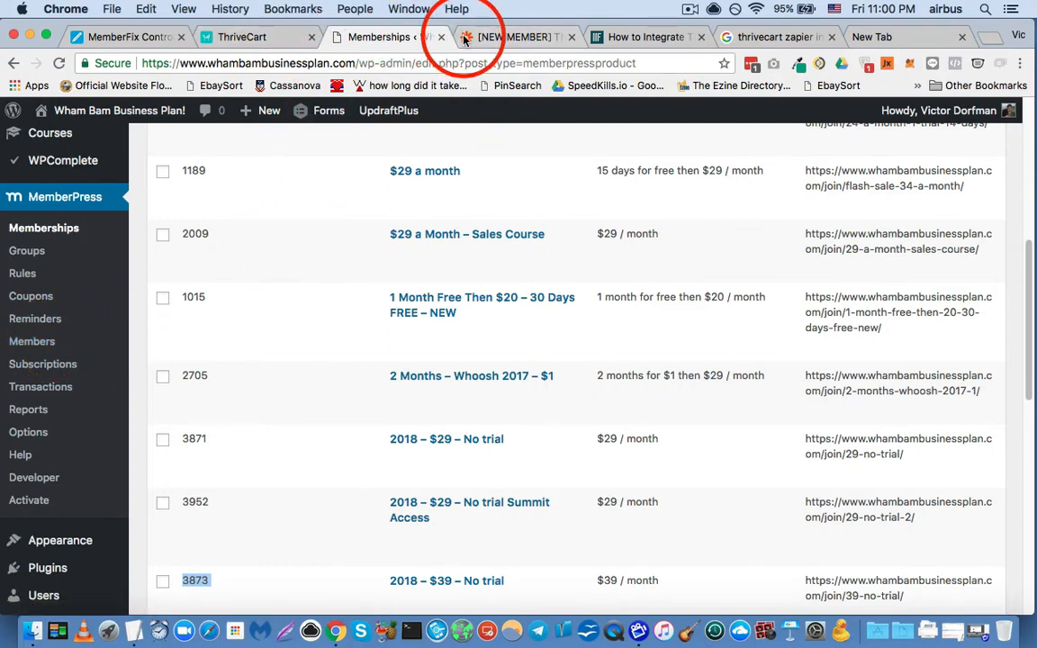
{"action": "left_click", "coordinate": [491, 36]}
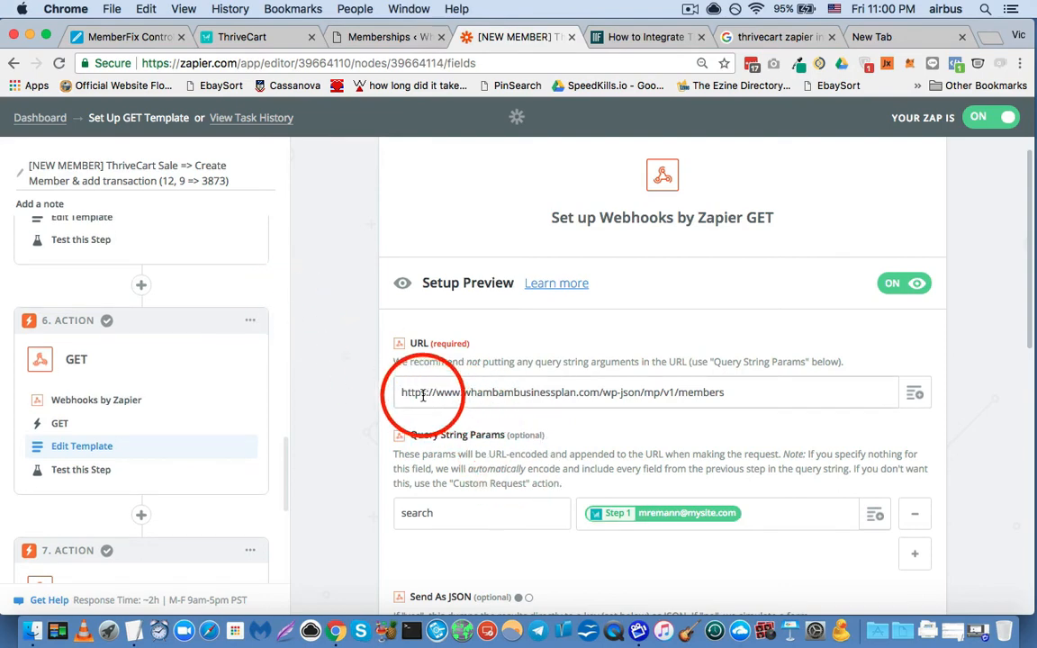
- Highlight the members URL in the GET template, consult the First Zap section of the integration guide, and return to the zap
{"action": "left_click_drag", "start_coordinate": [402, 393], "coordinate": [729, 392]}
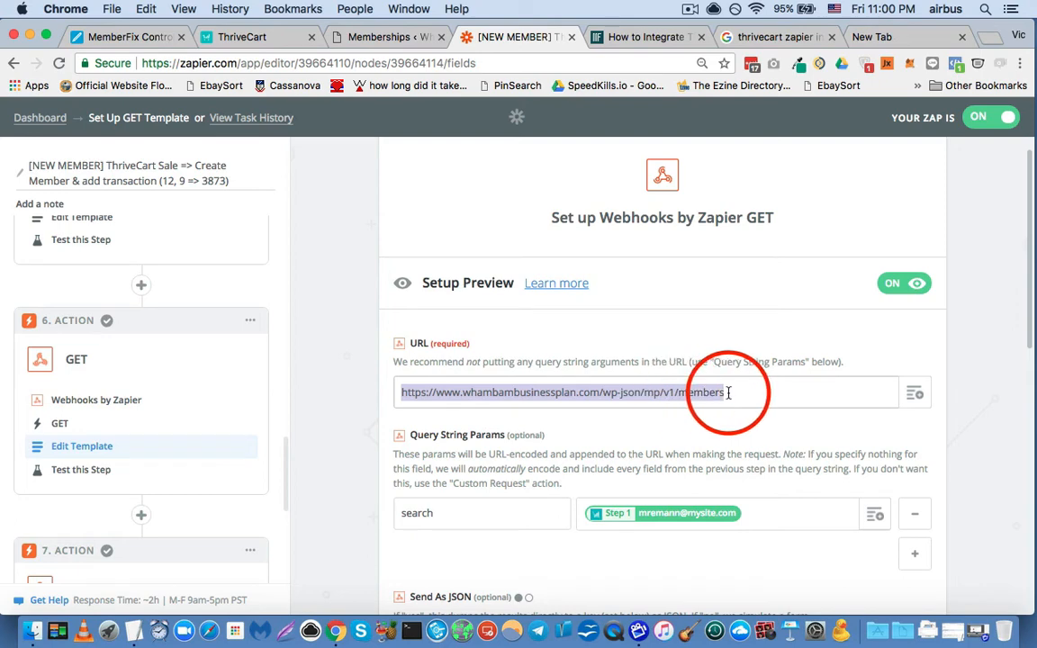
{"action": "left_click", "coordinate": [594, 36]}
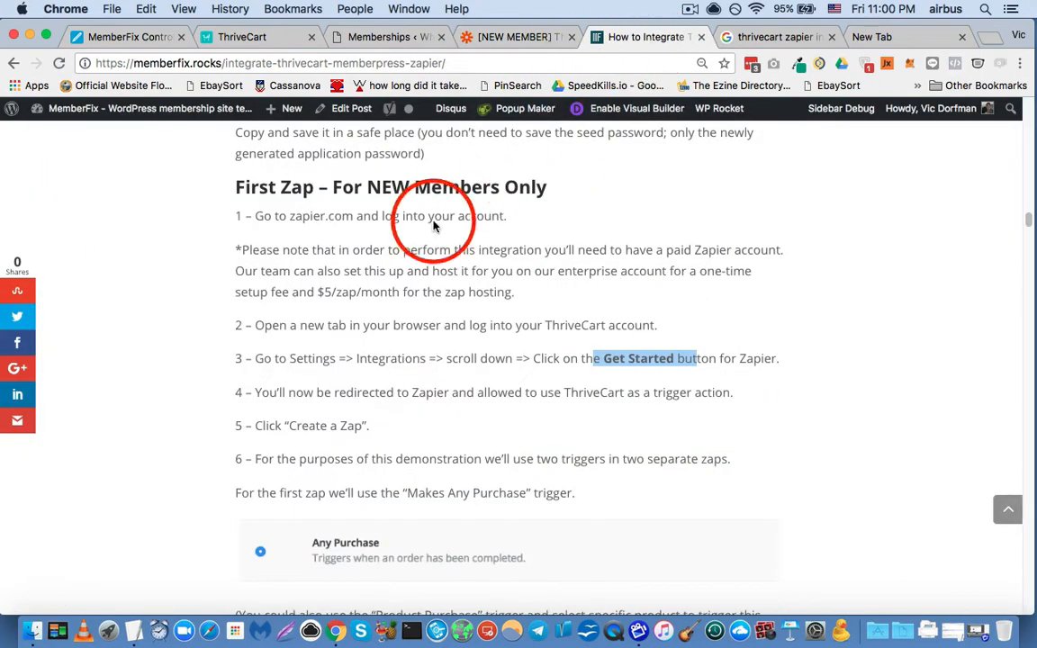
{"action": "scroll", "coordinate": [263, 333], "scroll_direction": "down", "scroll_amount": 3}
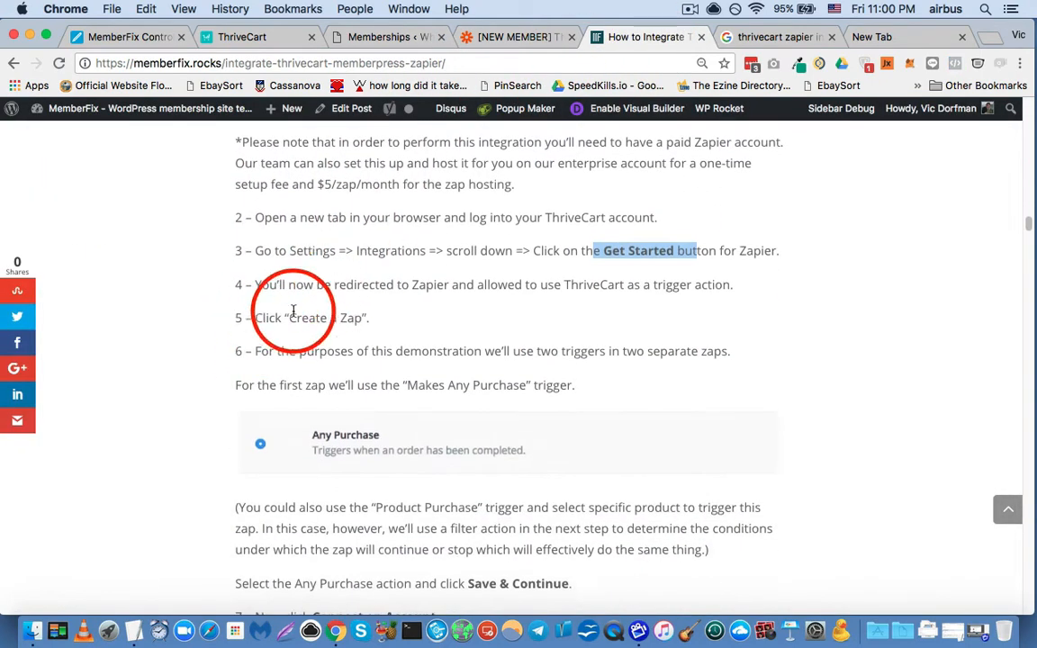
{"action": "left_click", "coordinate": [515, 38]}
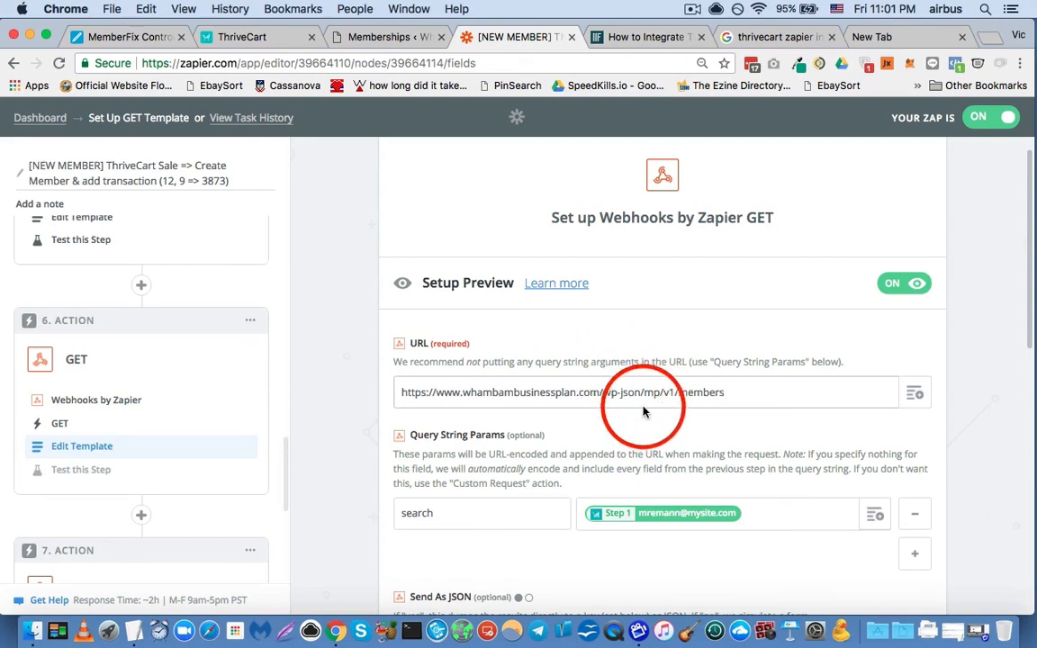
- Open the template of the POST action in step 4 to compare its members URL with the GET one
{"action": "scroll", "coordinate": [194, 270], "scroll_direction": "up", "scroll_amount": 3}
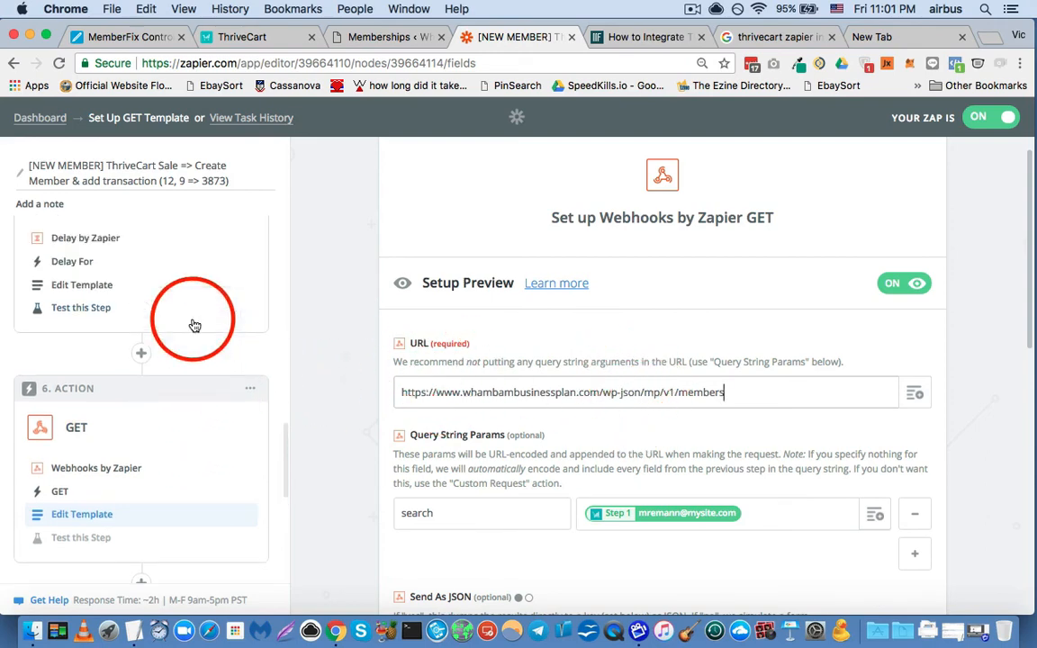
{"action": "scroll", "coordinate": [153, 317], "scroll_direction": "up", "scroll_amount": 2}
{"action": "scroll", "coordinate": [95, 300], "scroll_direction": "down", "scroll_amount": 5}
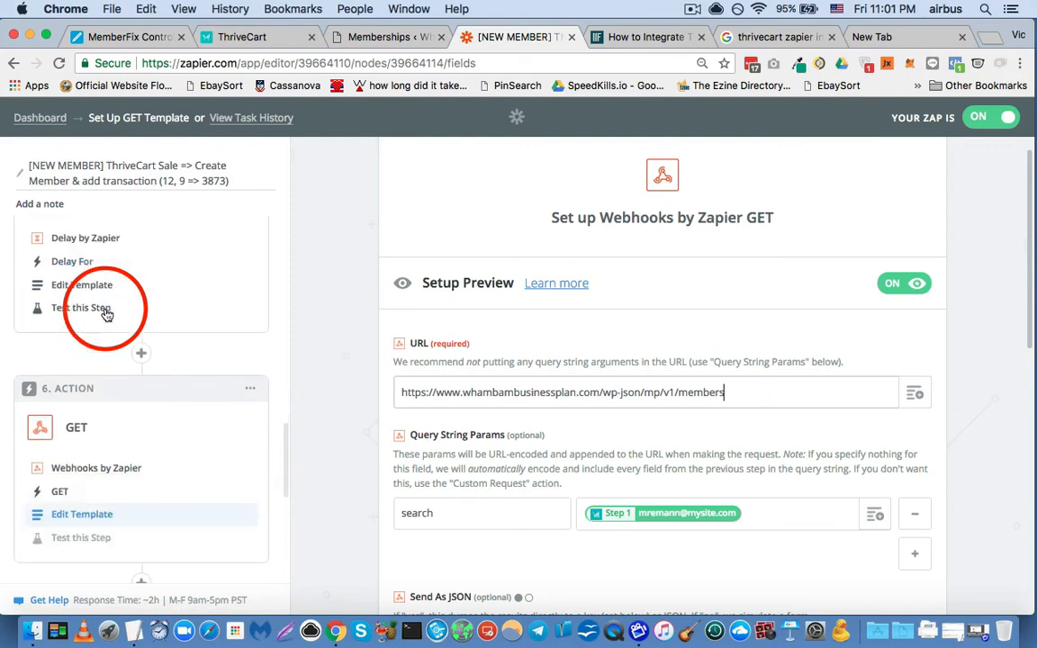
{"action": "scroll", "coordinate": [106, 314], "scroll_direction": "up", "scroll_amount": 5}
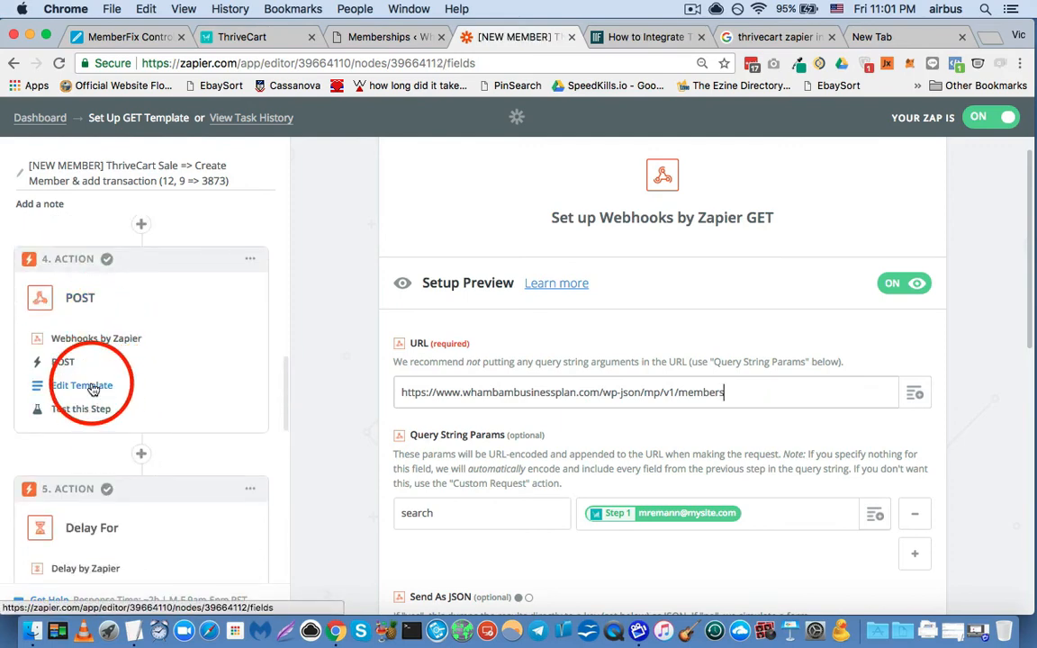
{"action": "left_click", "coordinate": [93, 389]}
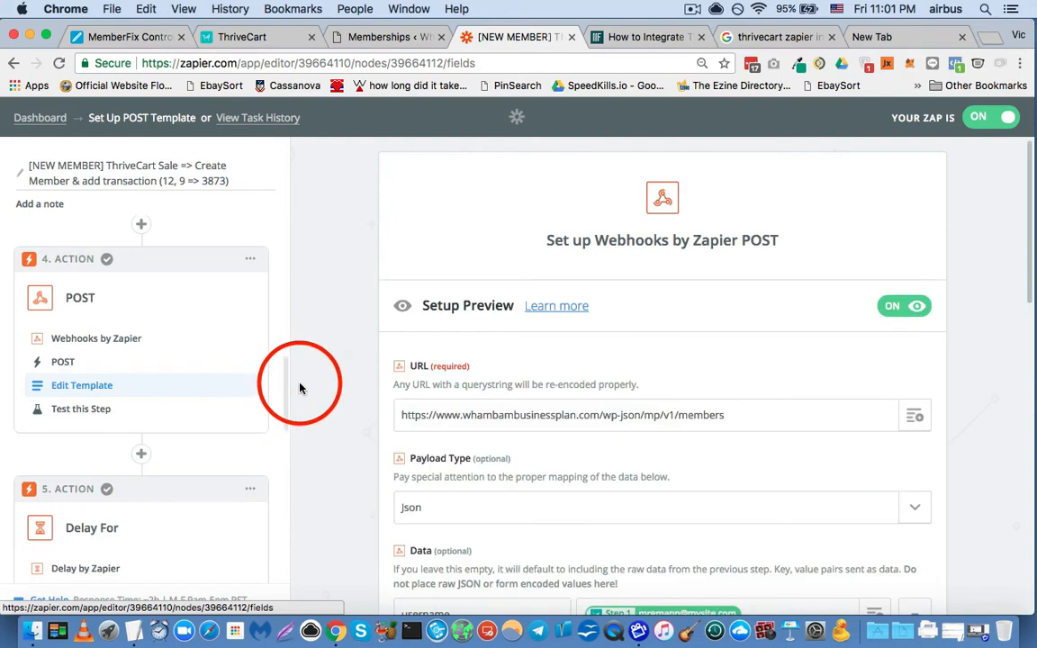
- Open the template of the GET action in step 6 and highlight its Query String Params search key mapped to the Step 1 email
{"action": "scroll", "coordinate": [221, 346], "scroll_direction": "down", "scroll_amount": 2}
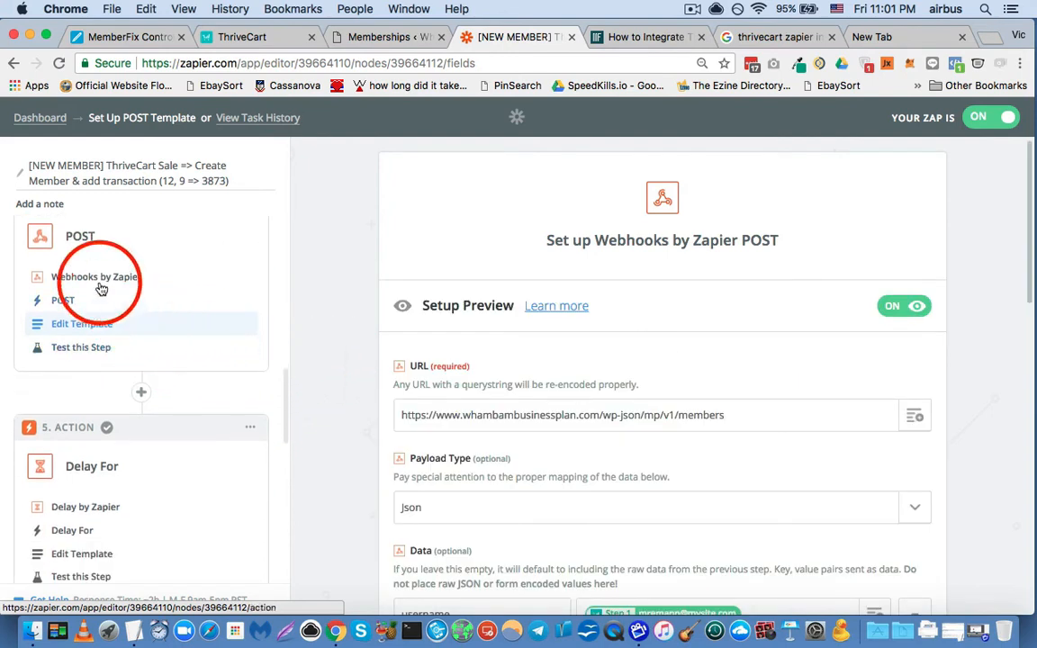
{"action": "scroll", "coordinate": [86, 320], "scroll_direction": "down", "scroll_amount": 3}
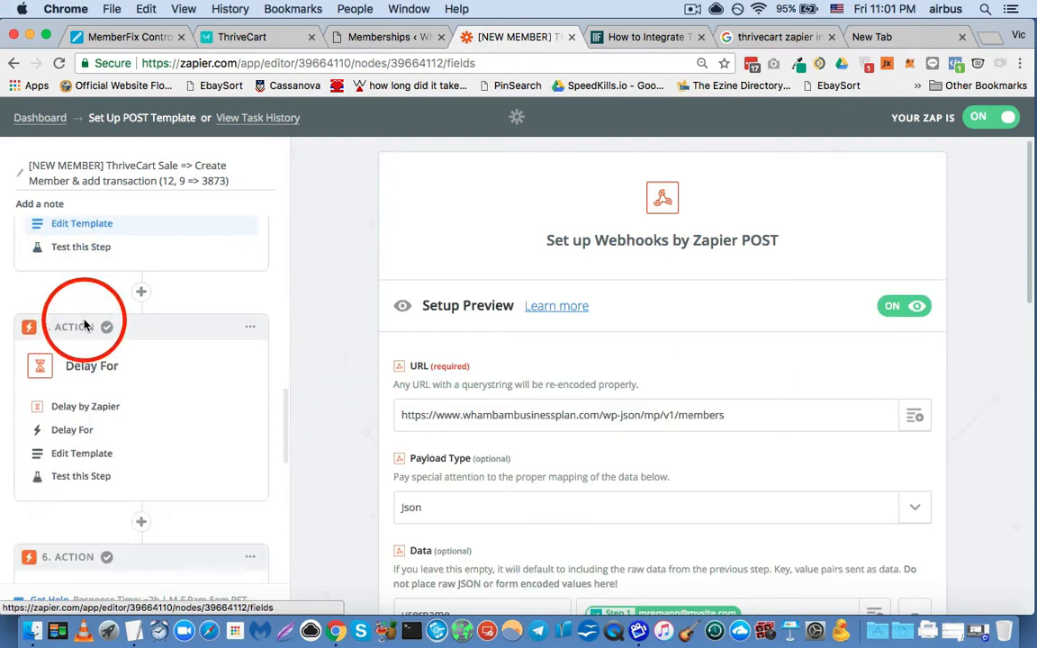
{"action": "scroll", "coordinate": [85, 324], "scroll_direction": "down", "scroll_amount": 1}
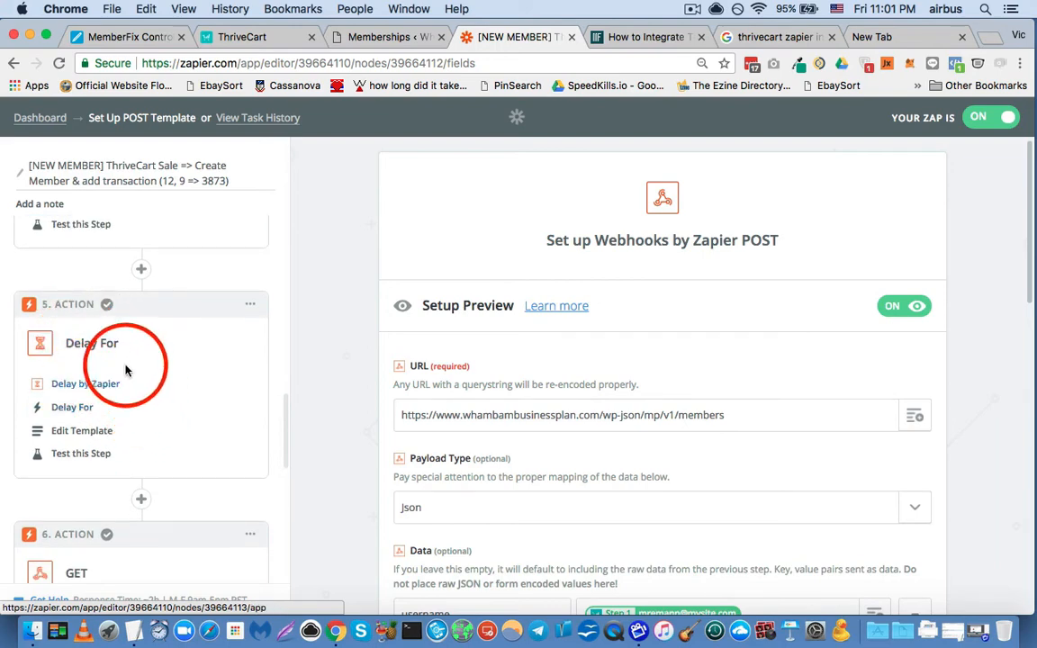
{"action": "scroll", "coordinate": [99, 405], "scroll_direction": "down", "scroll_amount": 5}
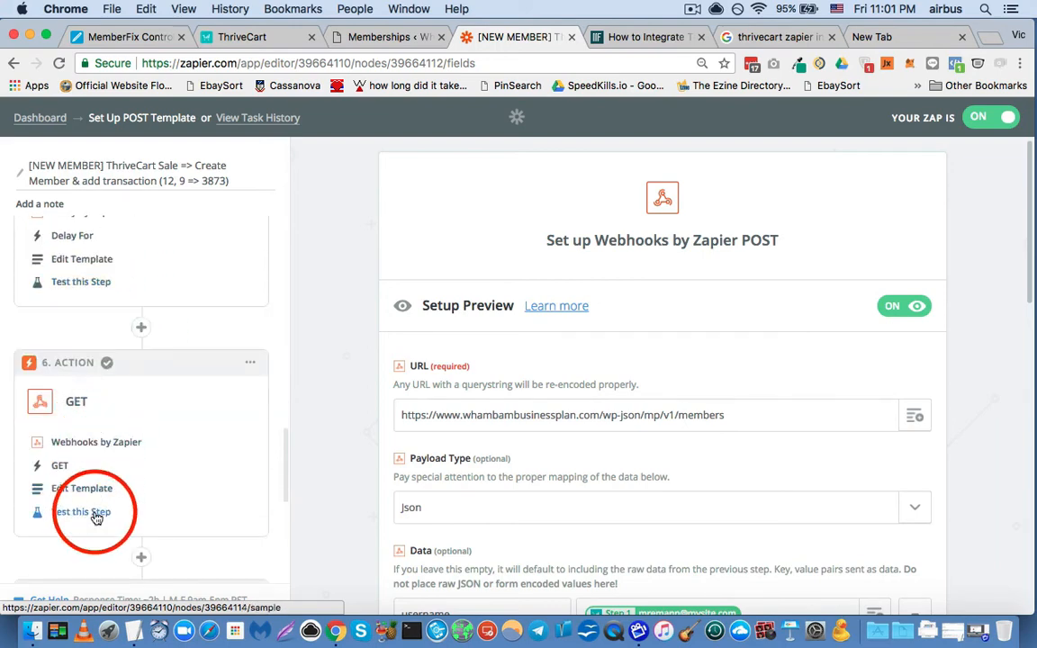
{"action": "left_click", "coordinate": [95, 513]}
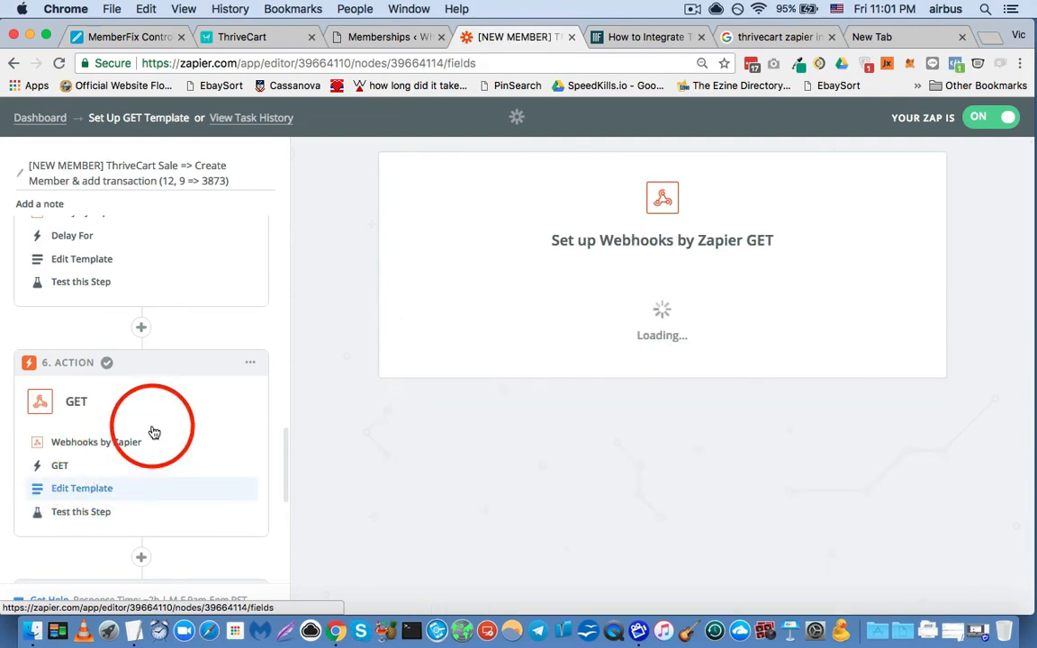
{"action": "scroll", "coordinate": [303, 306], "scroll_direction": "down", "scroll_amount": 5}
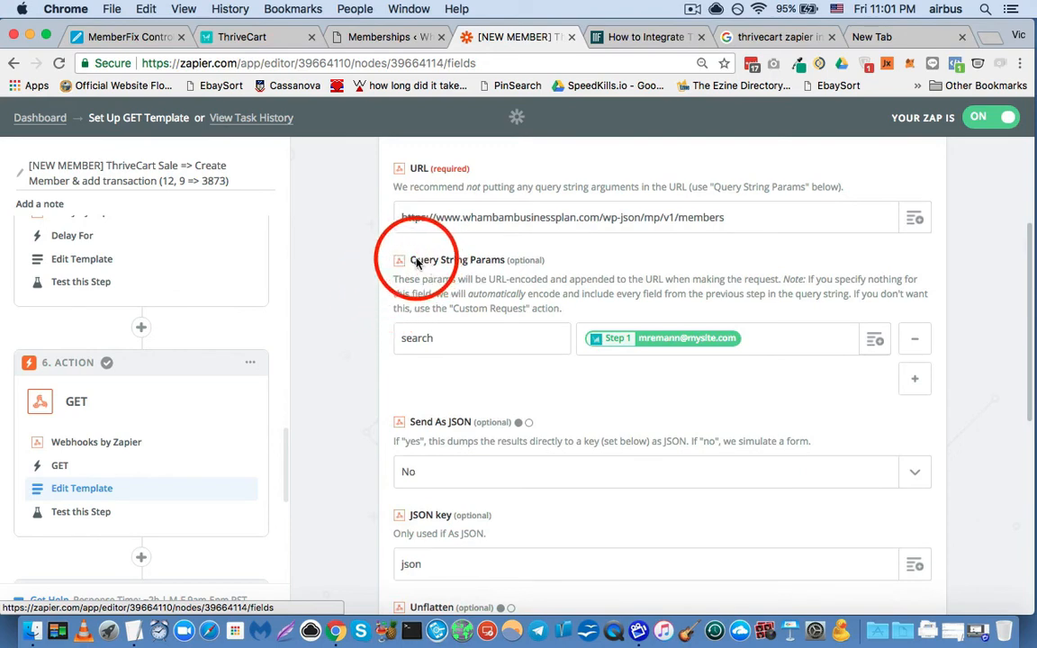
{"action": "left_click_drag", "start_coordinate": [411, 262], "coordinate": [503, 267]}
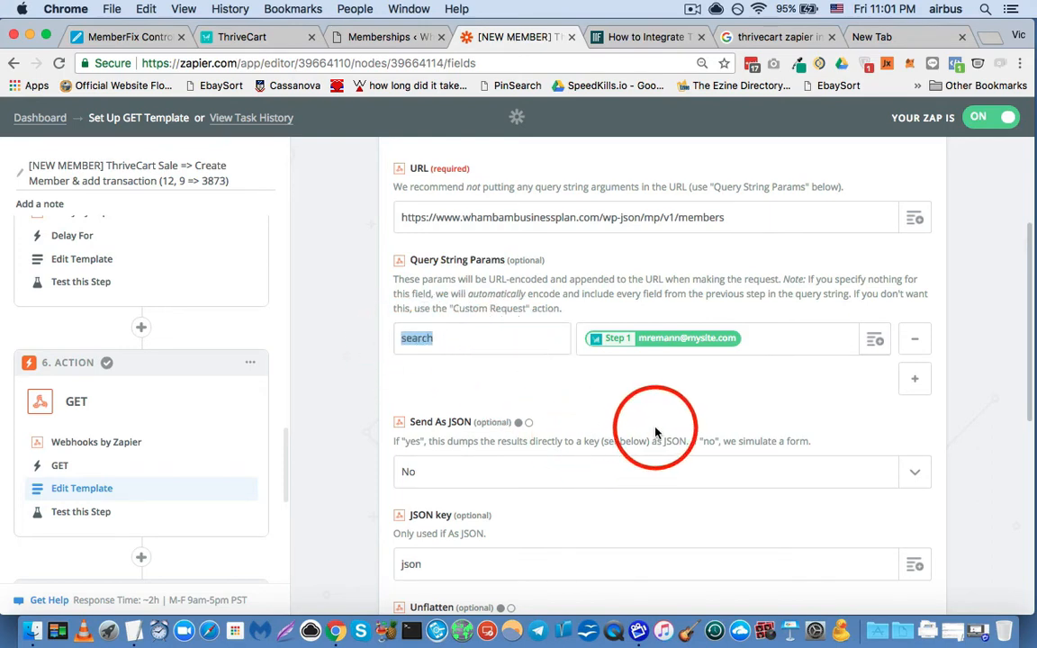
{"action": "left_click", "coordinate": [653, 391]}
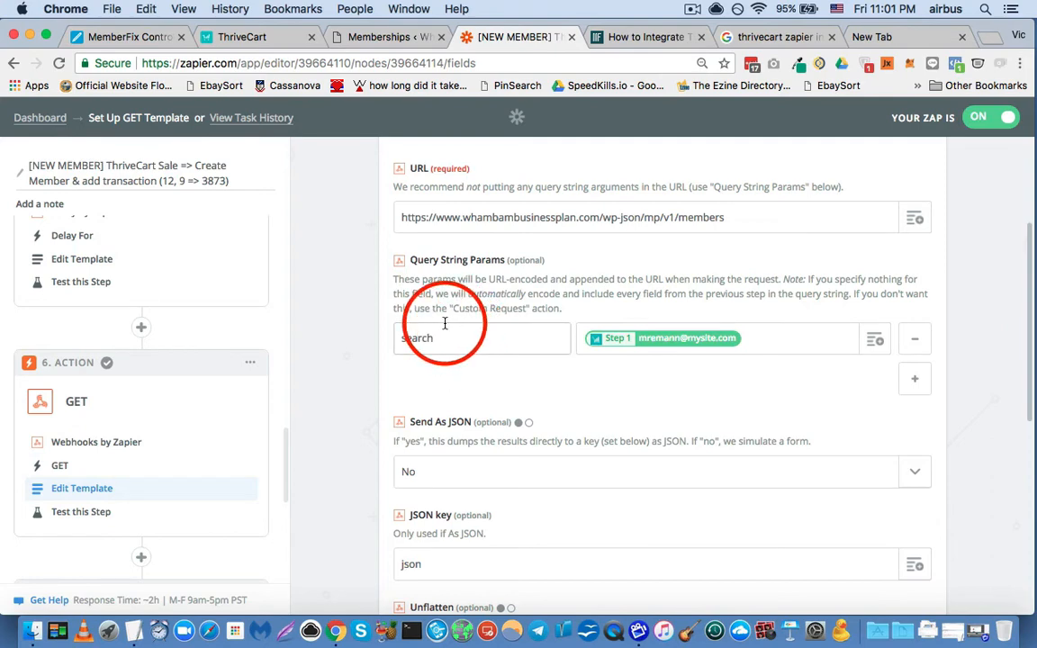
- Review the Send As JSON, JSON key and Unflatten settings of the GET template
{"action": "scroll", "coordinate": [444, 323], "scroll_direction": "down", "scroll_amount": 1}
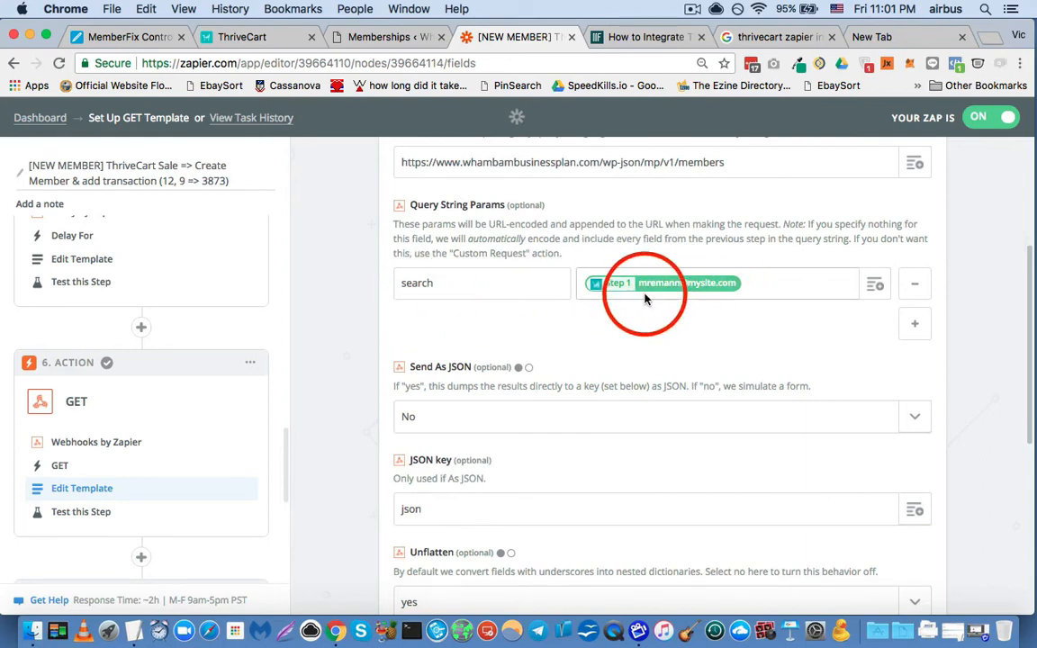
{"action": "scroll", "coordinate": [475, 317], "scroll_direction": "down", "scroll_amount": 3}
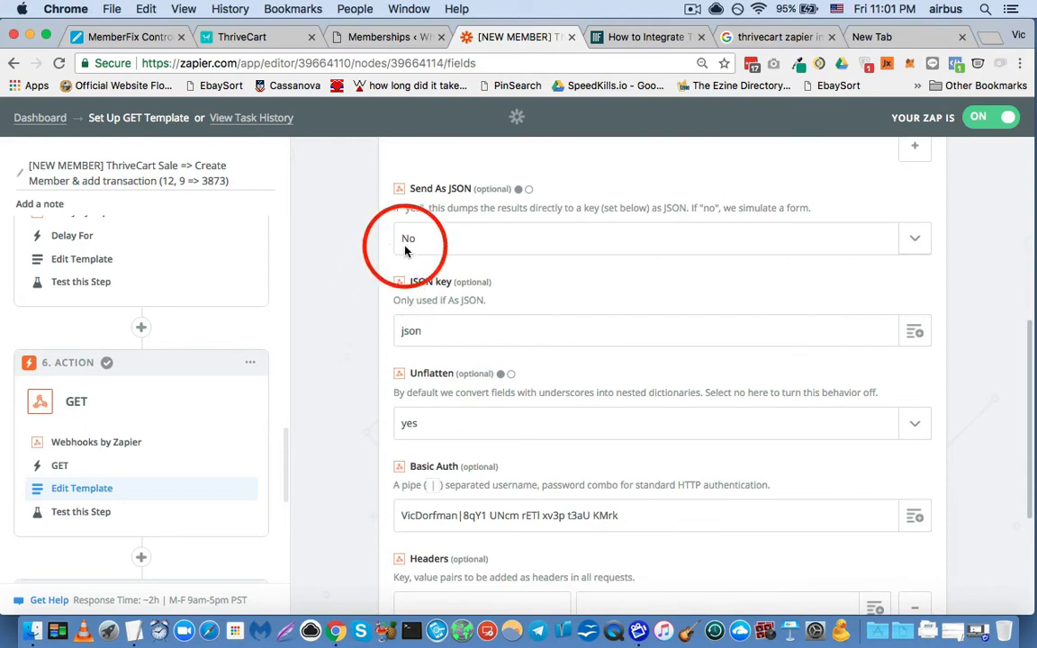
{"action": "scroll", "coordinate": [493, 367], "scroll_direction": "up", "scroll_amount": 5}
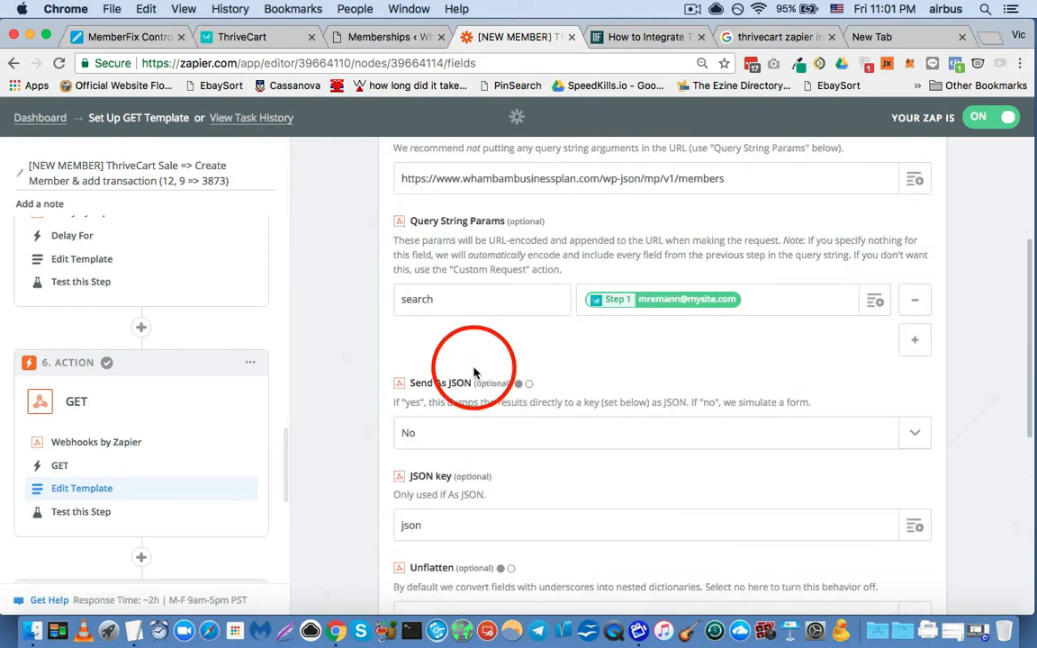
{"action": "scroll", "coordinate": [364, 330], "scroll_direction": "down", "scroll_amount": 6}
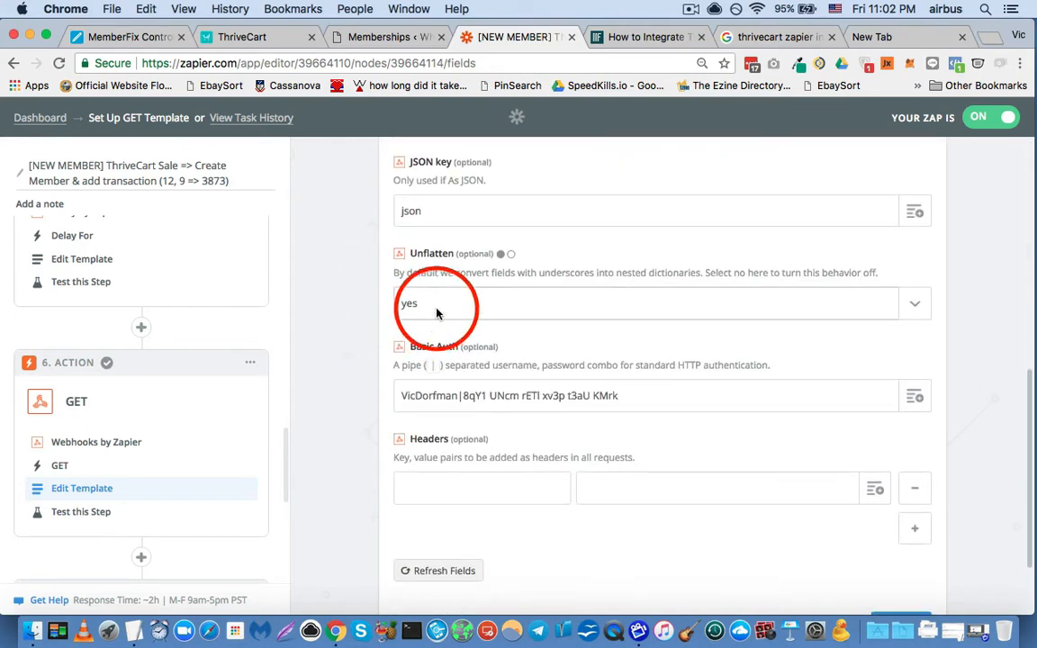
- Highlight the Basic Auth credentials in the GET template and check the Headers fields below them
{"action": "triple_click", "coordinate": [445, 395]}
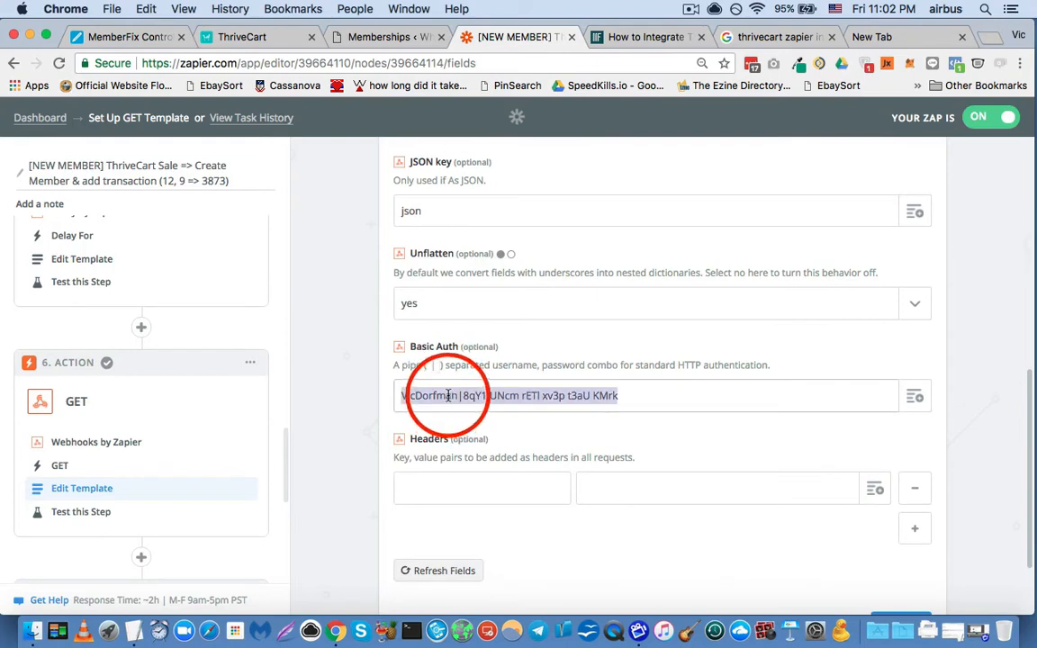
{"action": "double_click", "coordinate": [429, 346]}
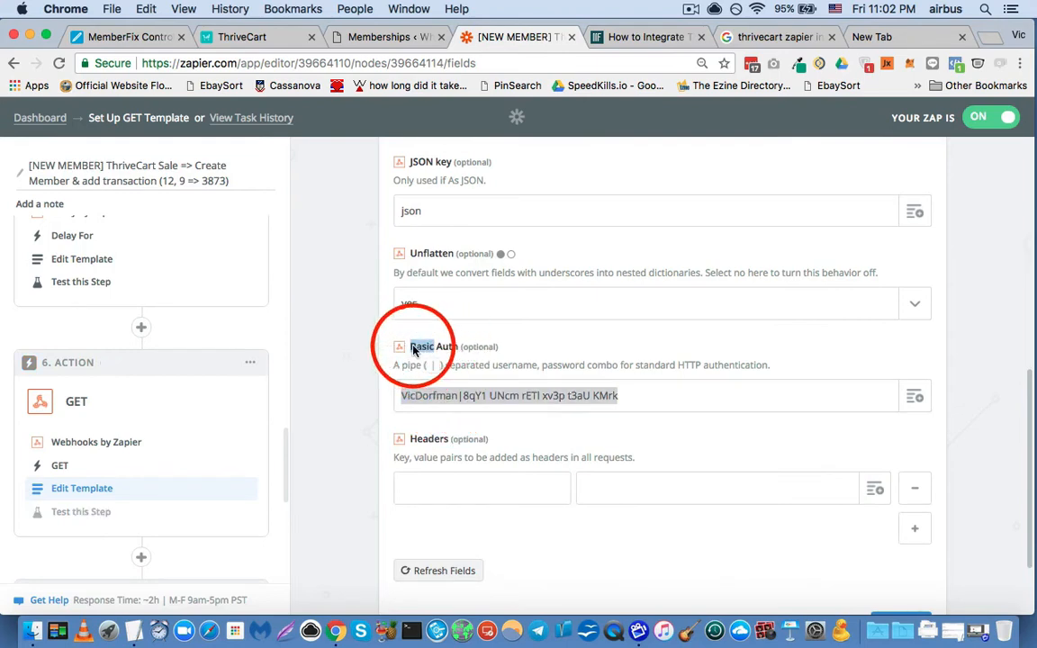
{"action": "left_click", "coordinate": [503, 401]}
{"action": "left_click", "coordinate": [612, 394]}
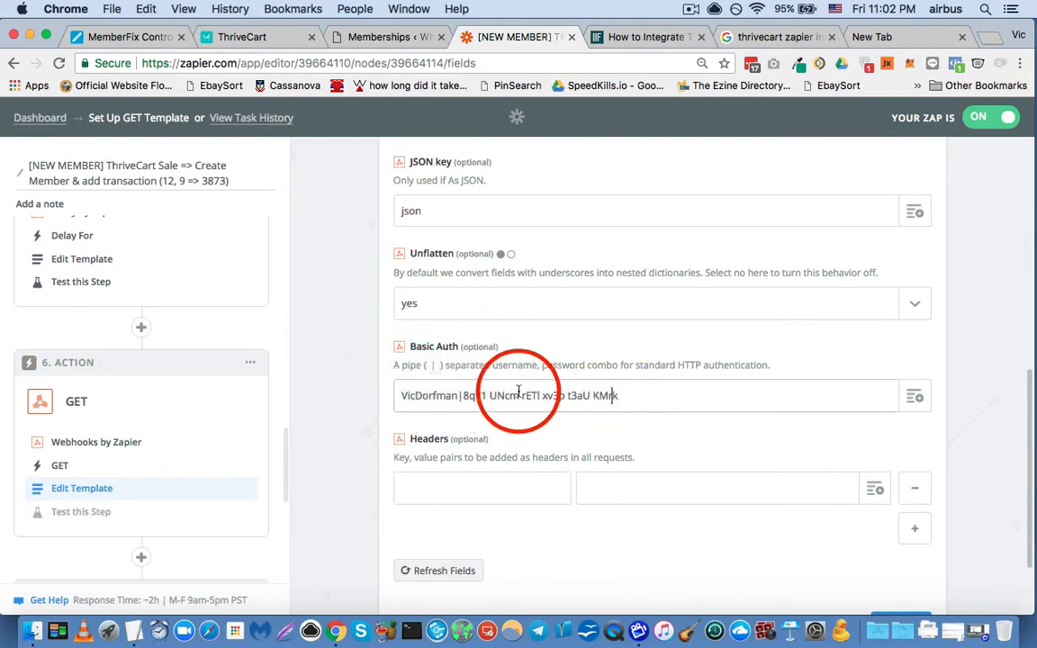
{"action": "scroll", "coordinate": [332, 395], "scroll_direction": "down", "scroll_amount": 1}
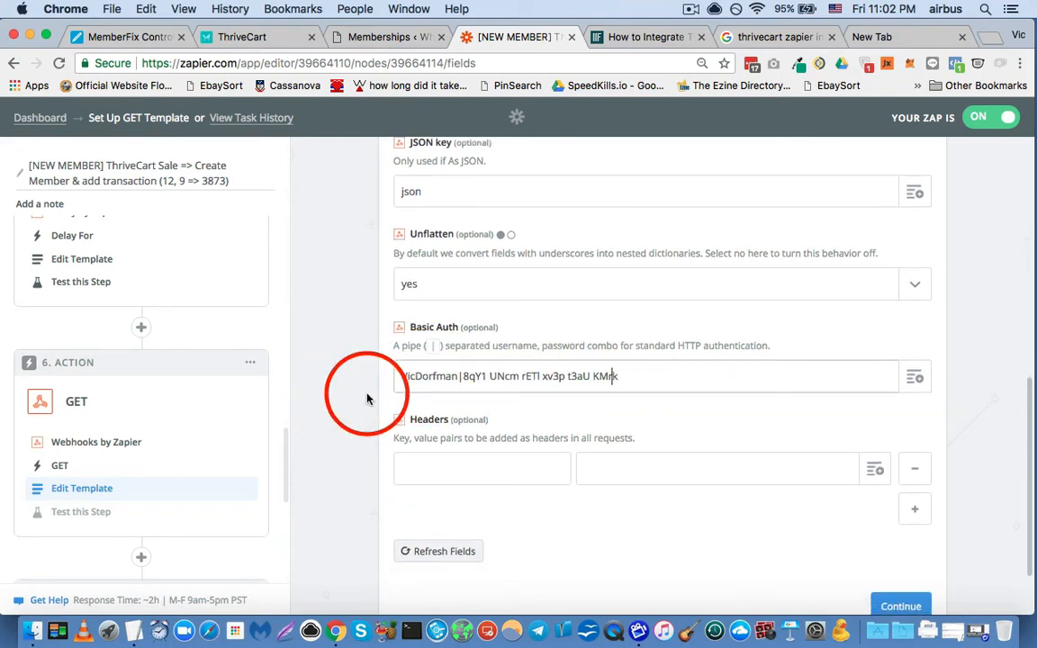
{"action": "scroll", "coordinate": [365, 396], "scroll_direction": "down", "scroll_amount": 3}
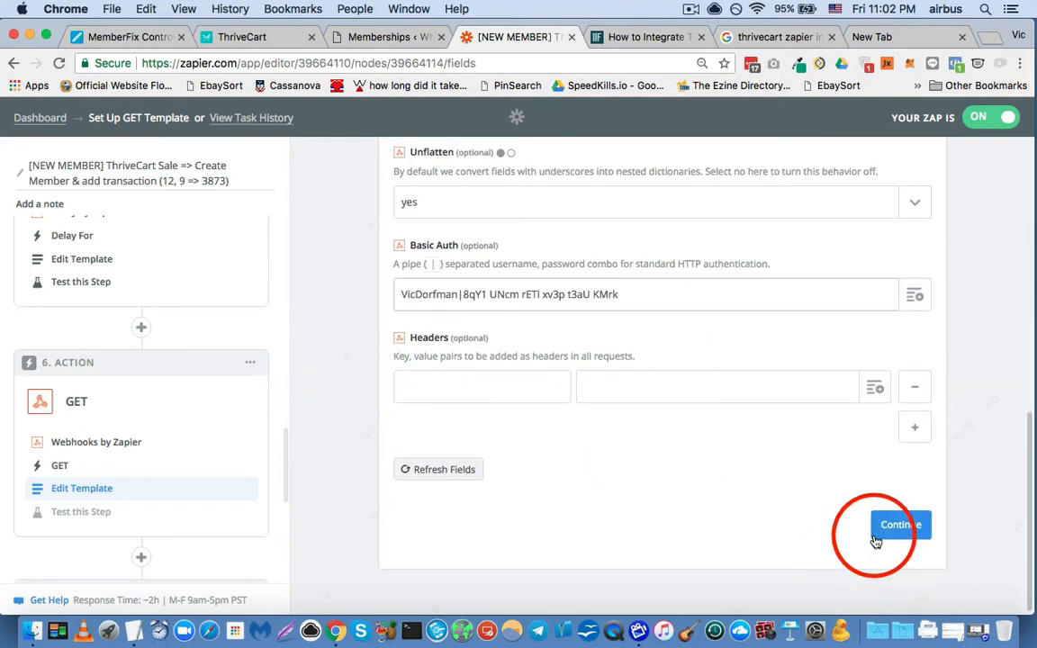
- Continue to the GET action's test page and examine the returned member data, especially the id field
{"action": "left_click", "coordinate": [876, 540]}
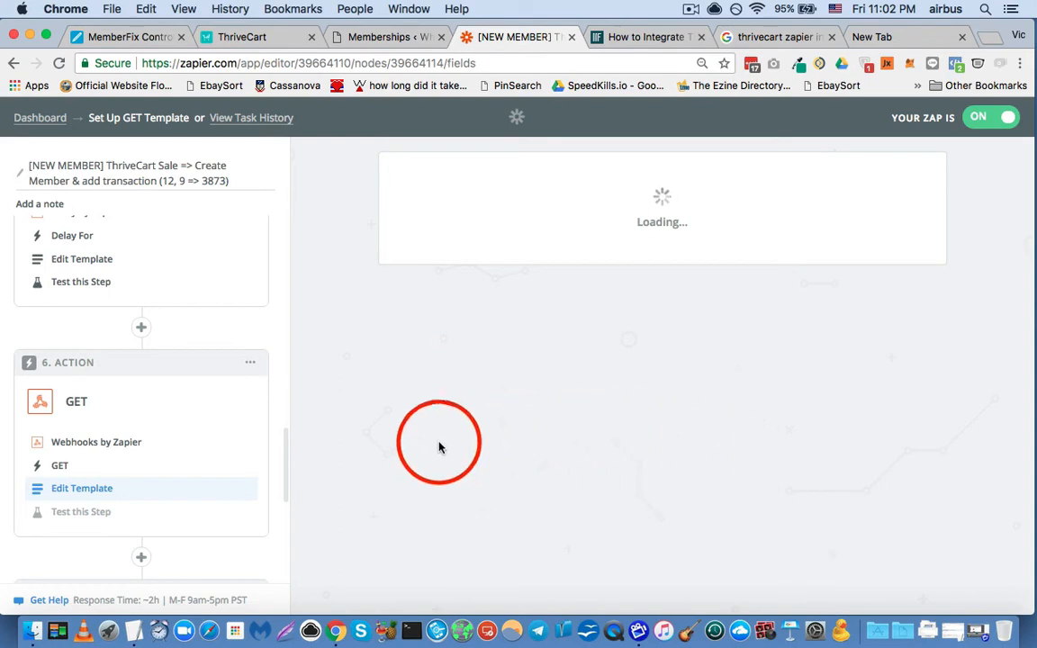
{"action": "scroll", "coordinate": [311, 378], "scroll_direction": "down", "scroll_amount": 5}
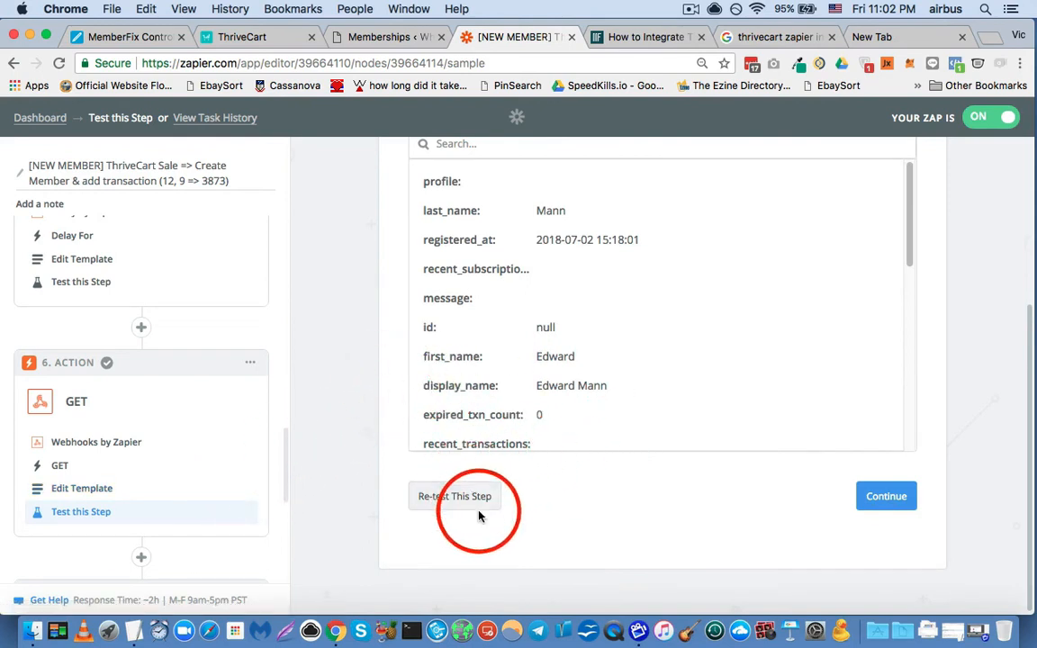
{"action": "scroll", "coordinate": [227, 407], "scroll_direction": "down", "scroll_amount": 4}
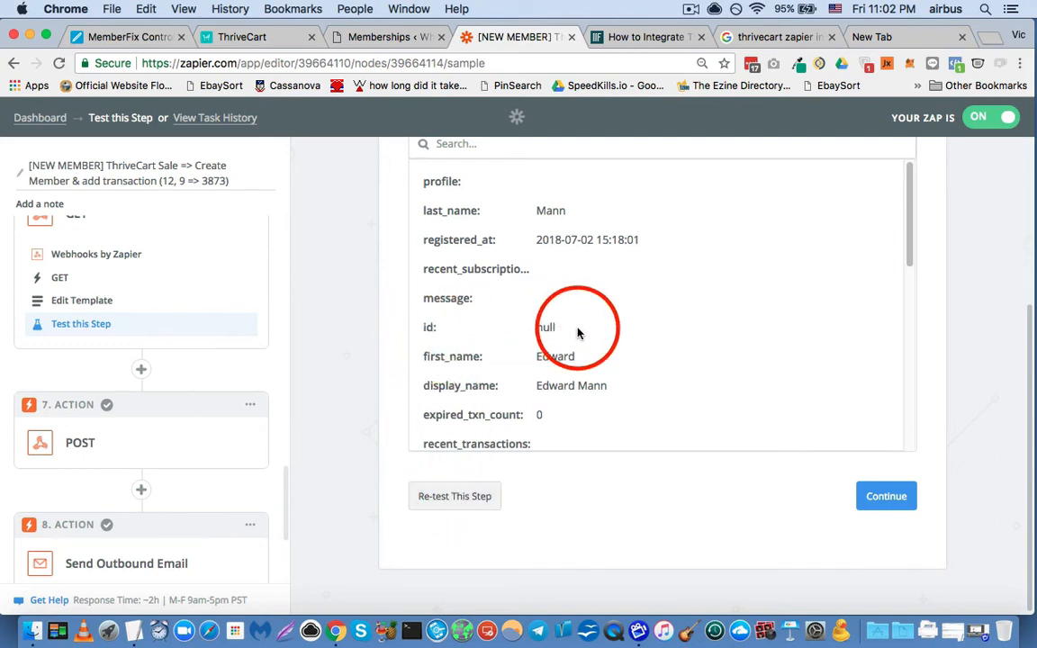
{"action": "left_click_drag", "start_coordinate": [577, 328], "coordinate": [405, 322]}
{"action": "left_click", "coordinate": [351, 419]}
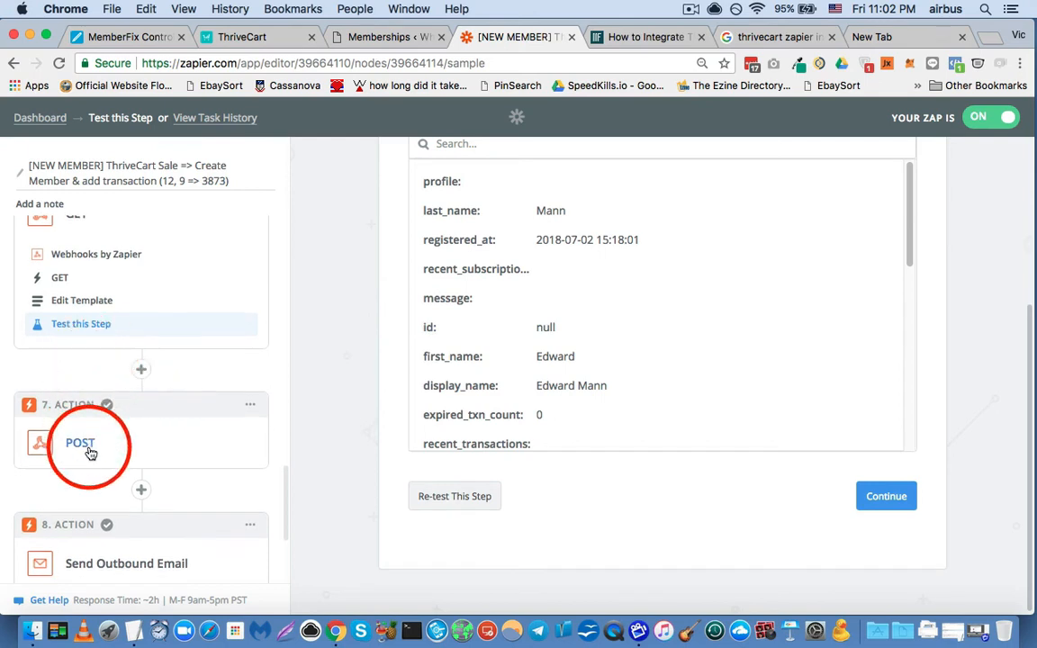
- Expand the POST action in step 7 and review its Webhooks by Zapier app choice and POST request type
{"action": "left_click", "coordinate": [89, 450]}
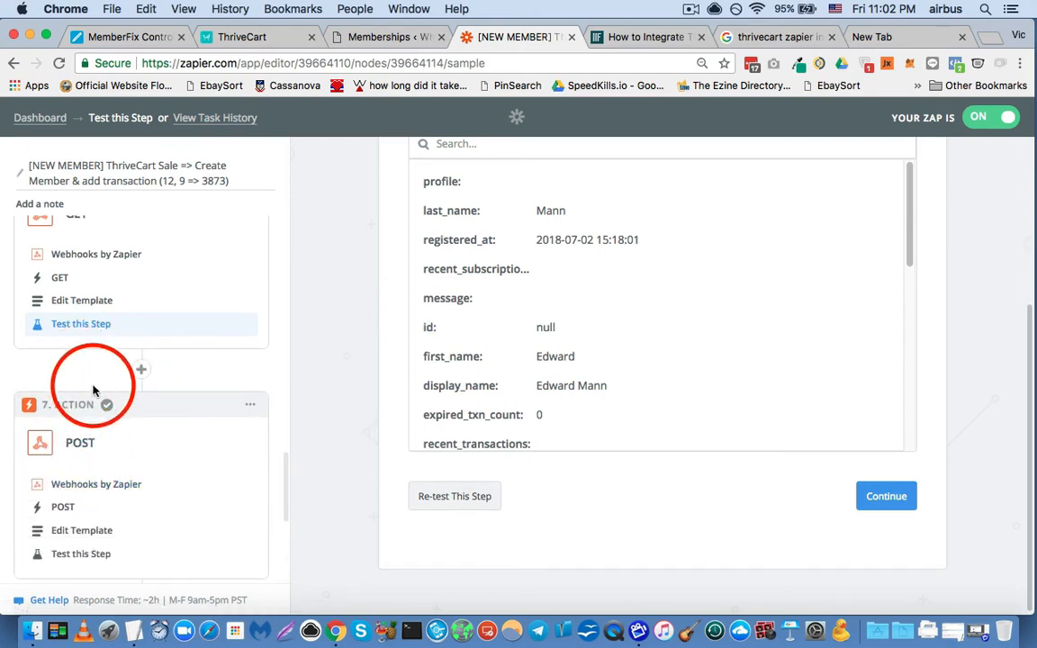
{"action": "scroll", "coordinate": [101, 423], "scroll_direction": "down", "scroll_amount": 2}
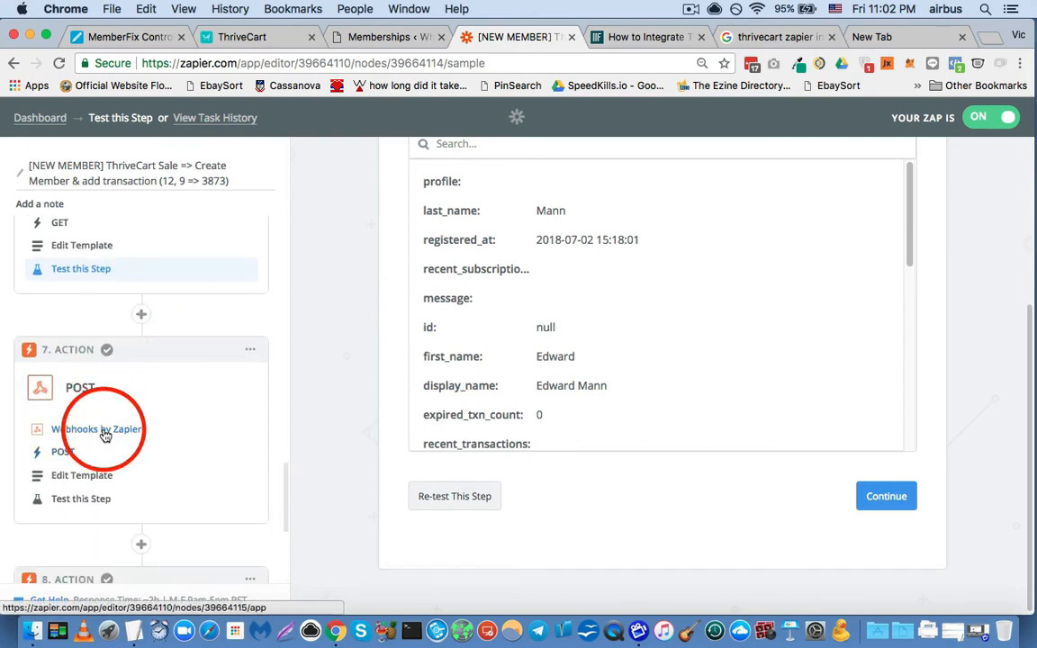
{"action": "left_click", "coordinate": [106, 432]}
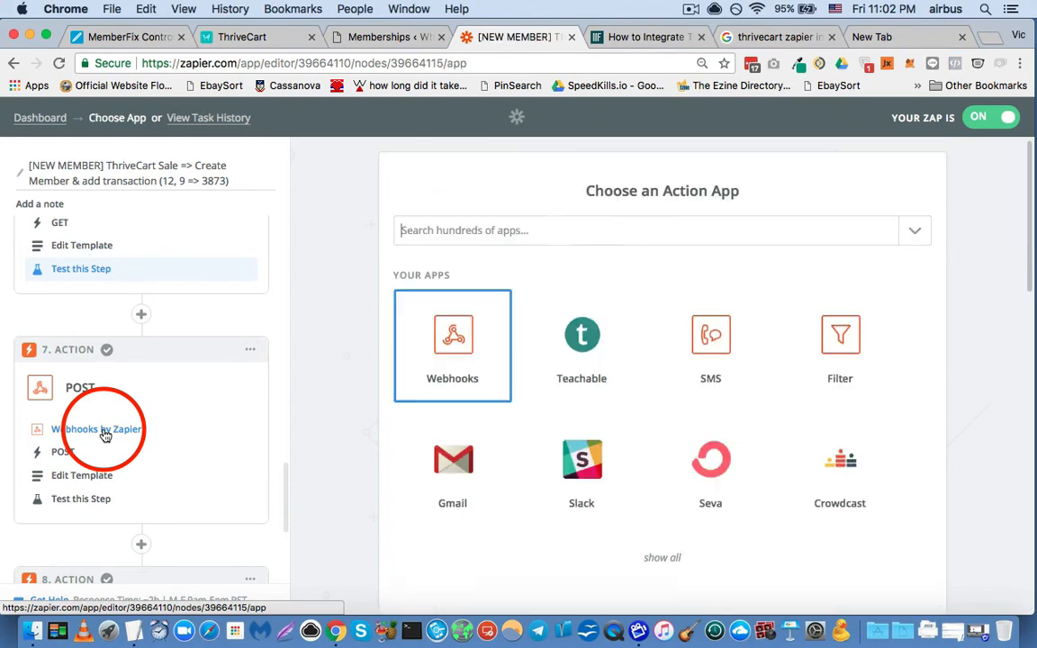
{"action": "left_click", "coordinate": [62, 454]}
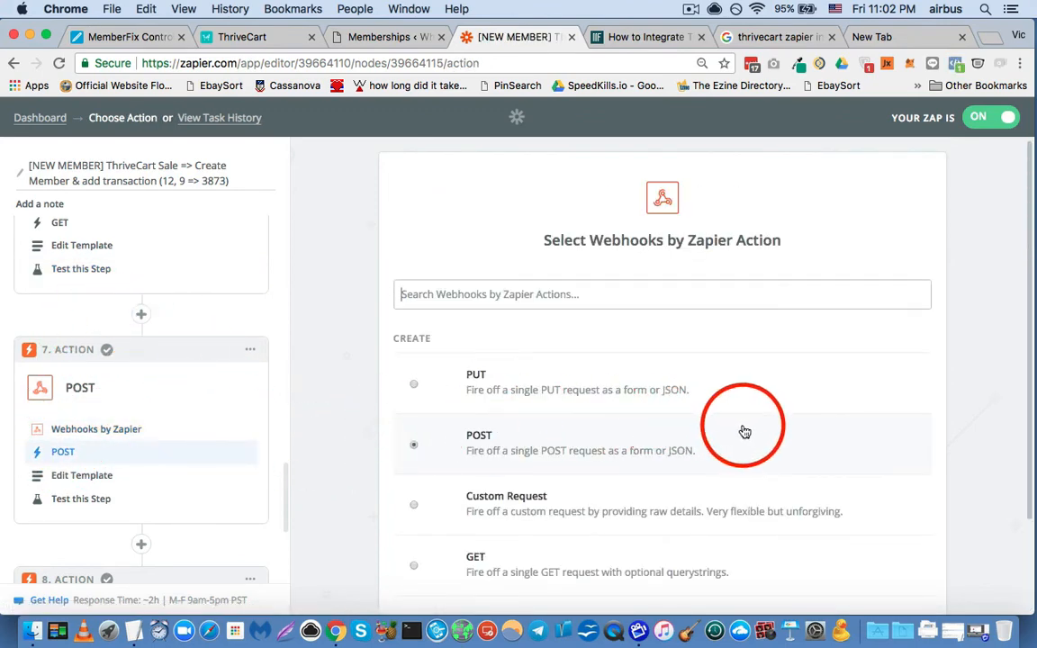
{"action": "scroll", "coordinate": [331, 423], "scroll_direction": "down", "scroll_amount": 2}
{"action": "scroll", "coordinate": [114, 453], "scroll_direction": "down", "scroll_amount": 1}
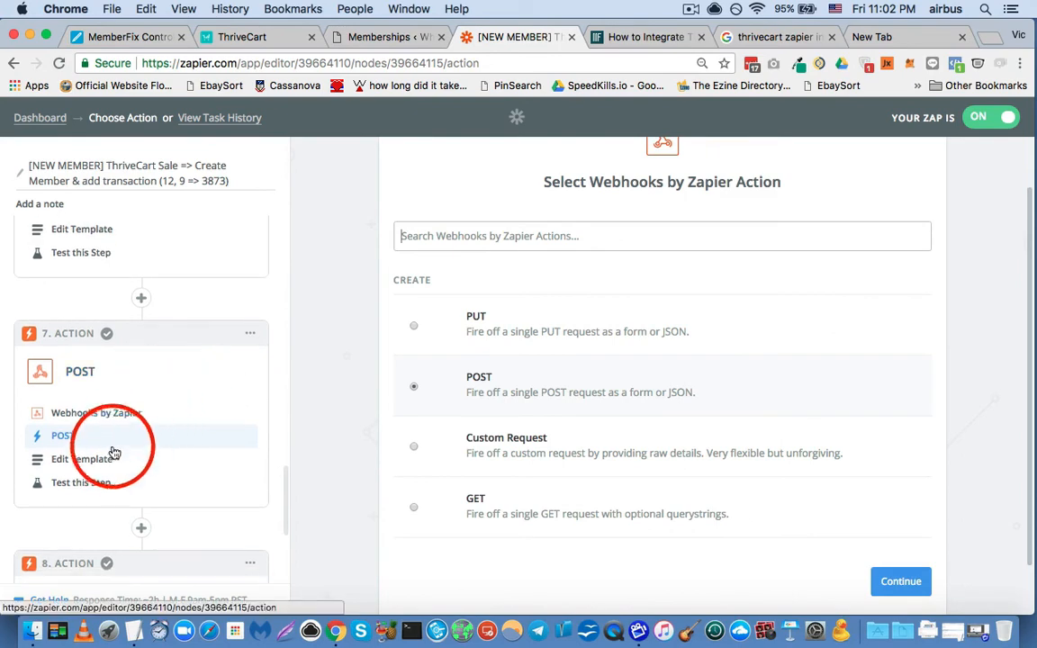
- Open the step 7 POST template and highlight the transactions endpoint in its URL
{"action": "left_click", "coordinate": [83, 458]}
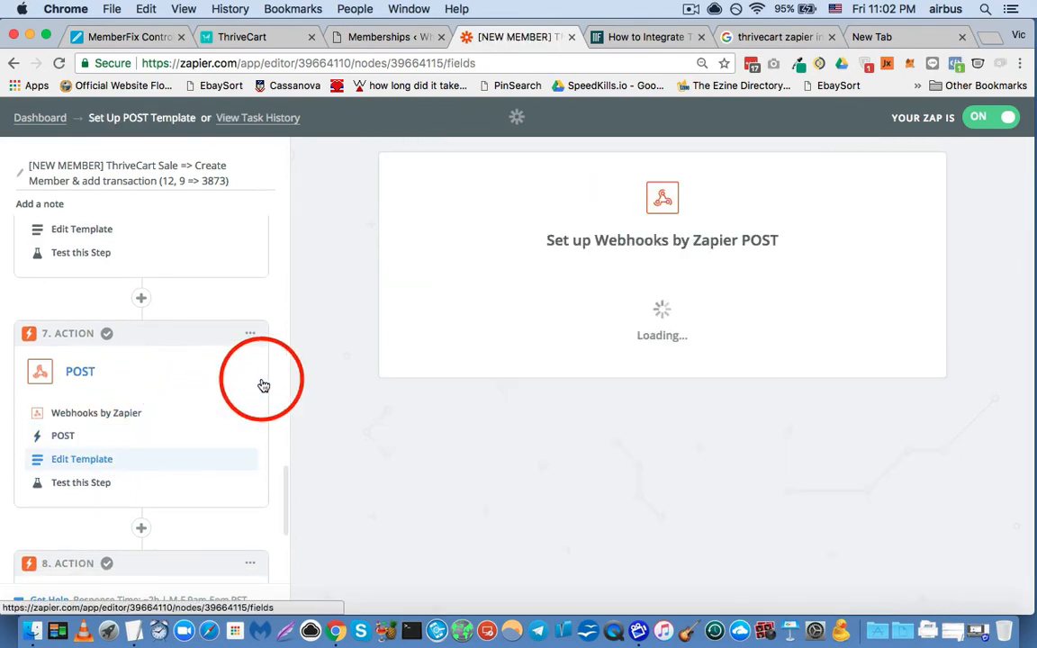
{"action": "scroll", "coordinate": [338, 315], "scroll_direction": "down", "scroll_amount": 3}
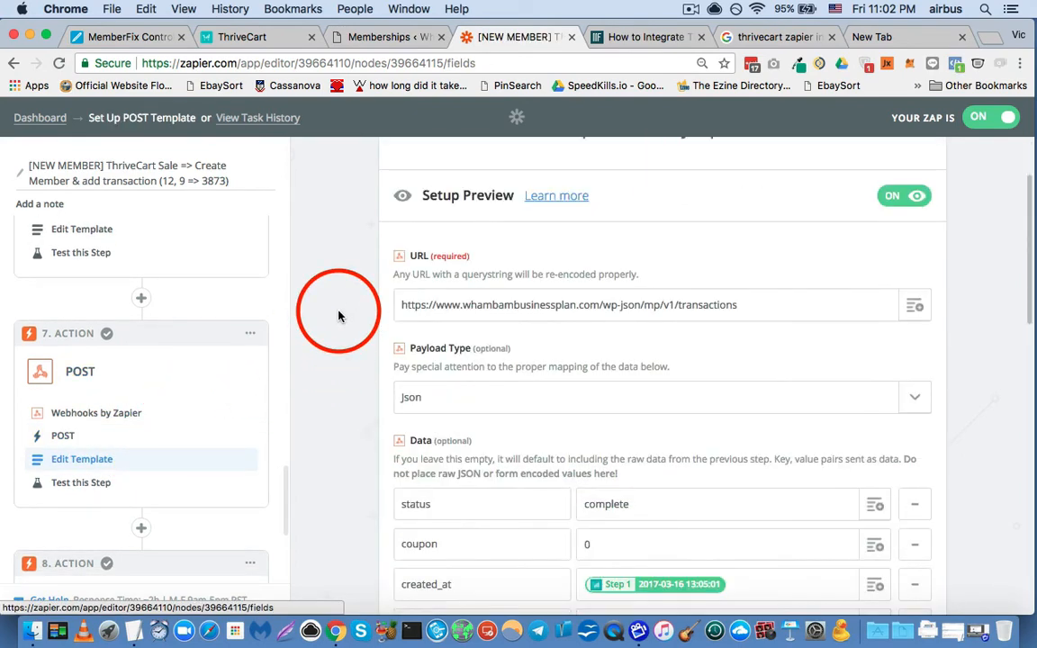
{"action": "triple_click", "coordinate": [723, 304]}
{"action": "left_click", "coordinate": [677, 304]}
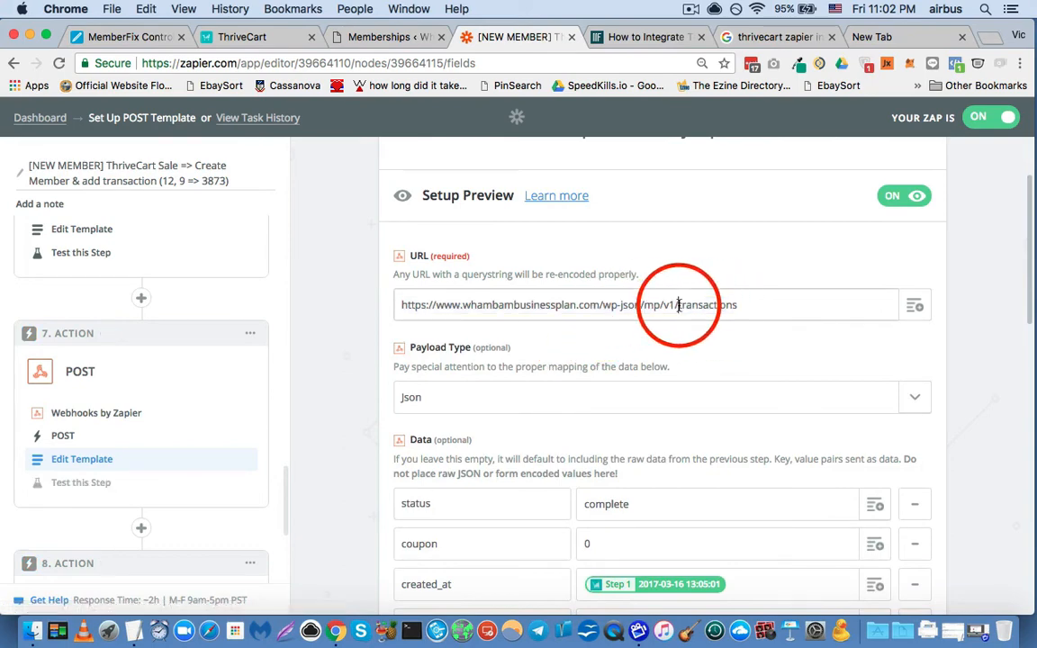
{"action": "left_click_drag", "start_coordinate": [677, 304], "coordinate": [359, 301]}
{"action": "left_click", "coordinate": [779, 307]}
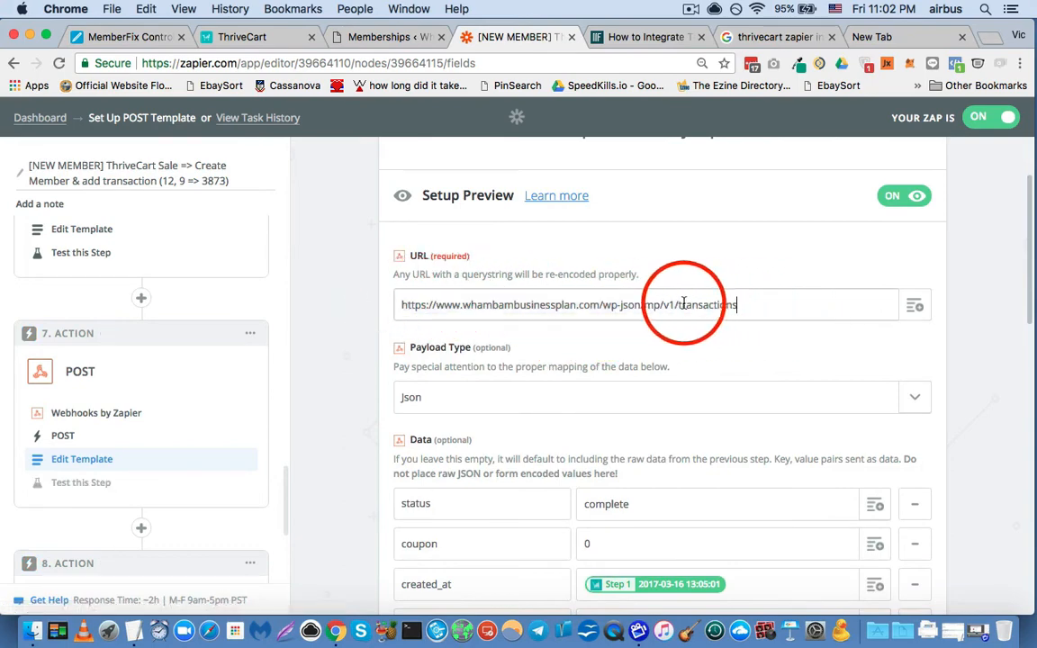
{"action": "left_click_drag", "start_coordinate": [679, 304], "coordinate": [750, 304]}
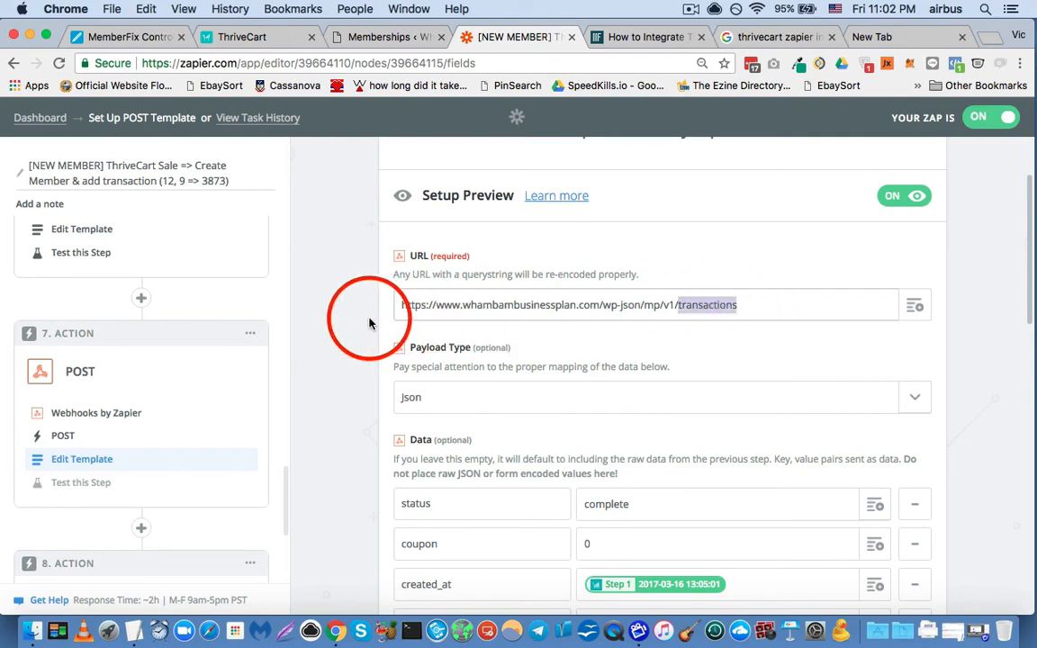
- Review the step 7 POST template's Json payload type and the status and coupon entries in its Data section
{"action": "double_click", "coordinate": [421, 349]}
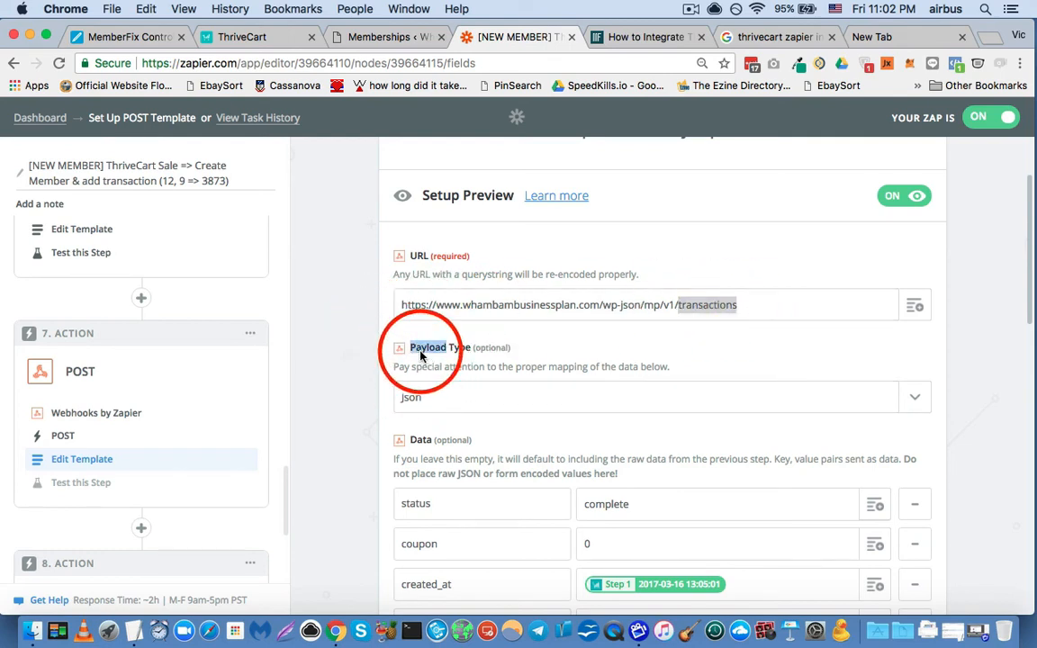
{"action": "left_click", "coordinate": [354, 393]}
{"action": "scroll", "coordinate": [353, 393], "scroll_direction": "down", "scroll_amount": 5}
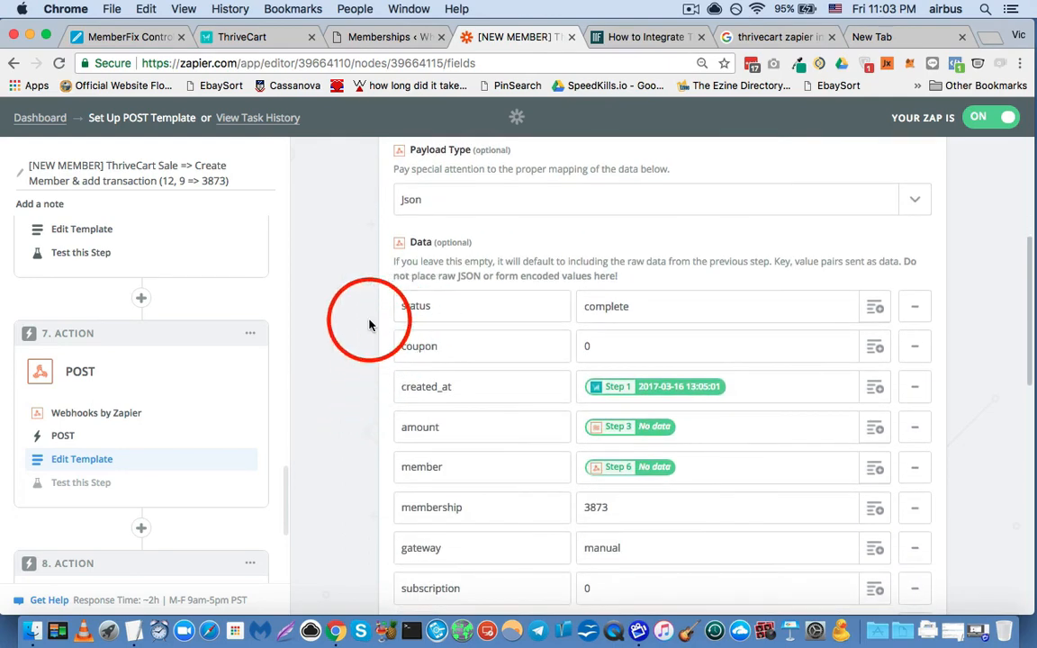
{"action": "scroll", "coordinate": [347, 315], "scroll_direction": "down", "scroll_amount": 1}
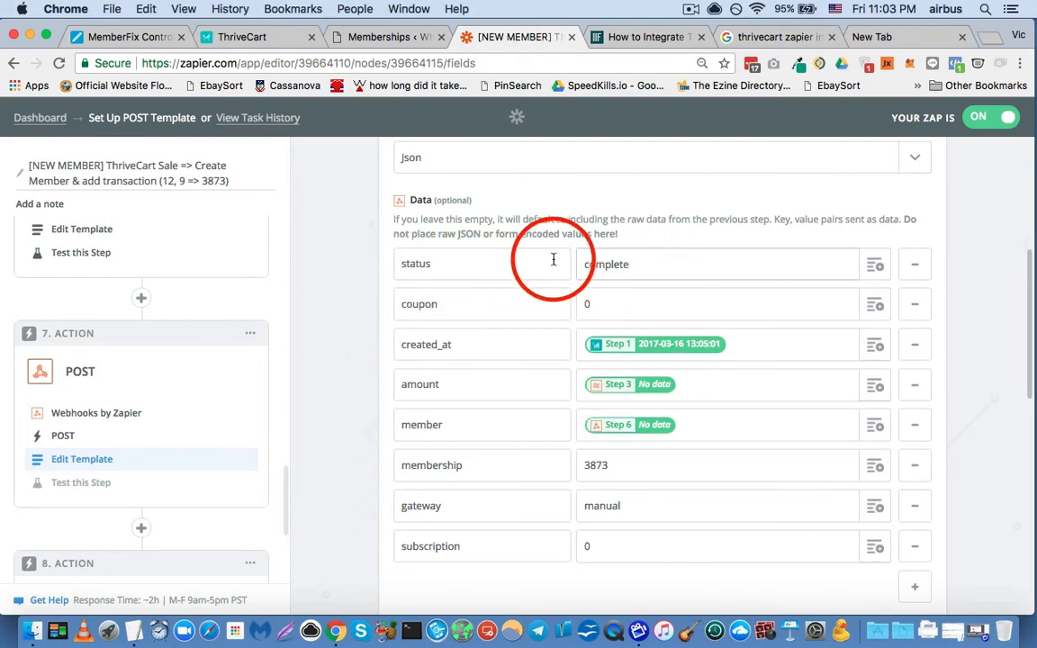
{"action": "left_click", "coordinate": [613, 302]}
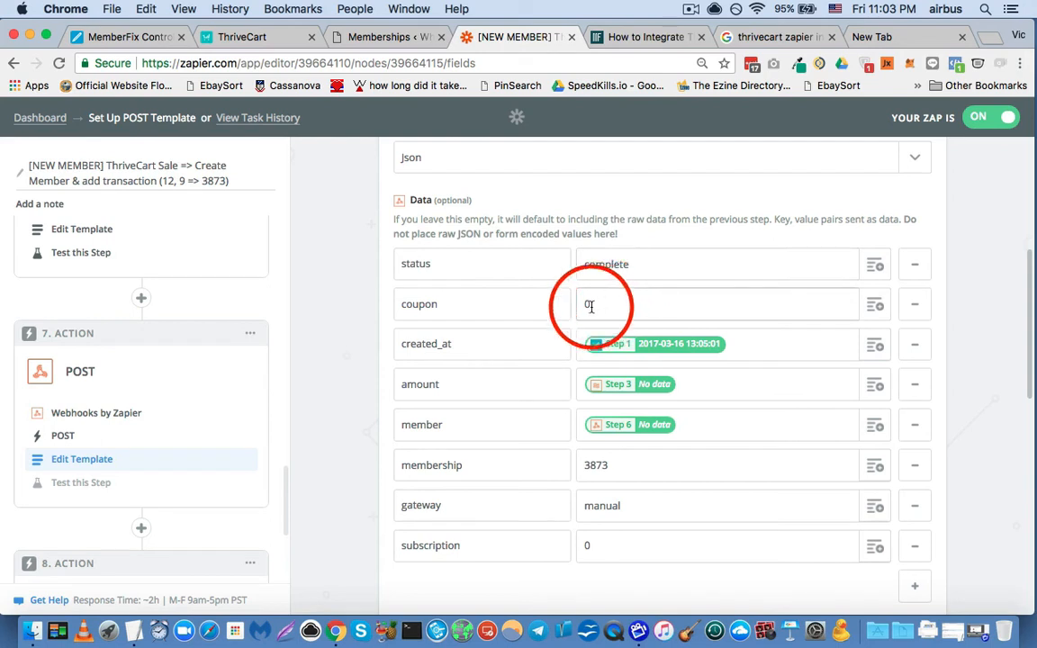
- Look through the Any Purchase fields available for the created_at value, including Order date, without changing the mapping
{"action": "left_click", "coordinate": [869, 346]}
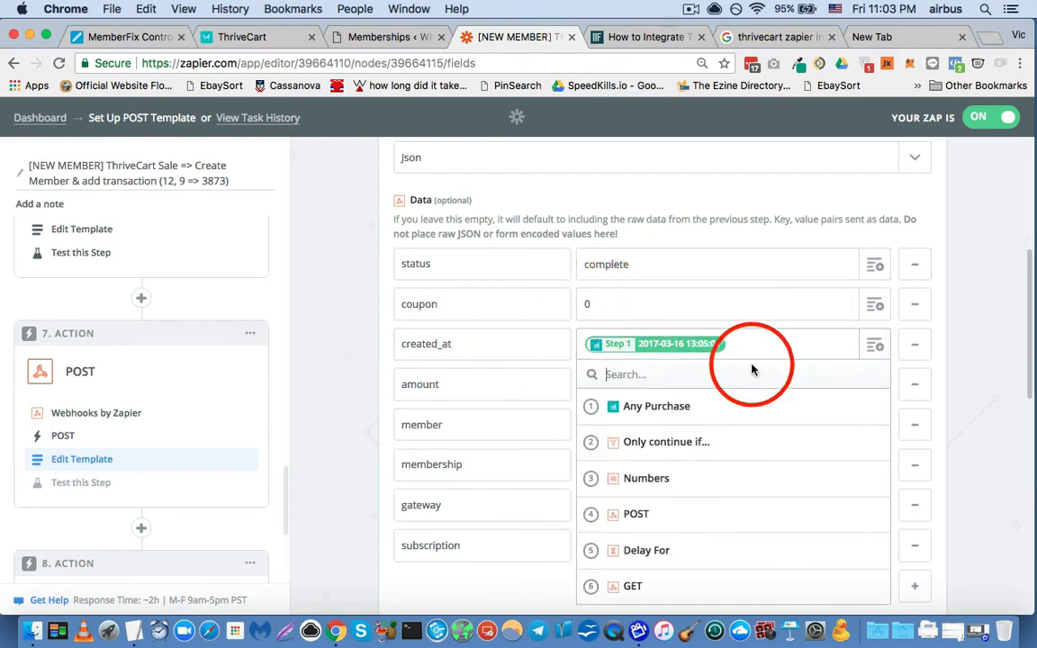
{"action": "left_click", "coordinate": [689, 408]}
{"action": "scroll", "coordinate": [507, 288], "scroll_direction": "down", "scroll_amount": 3}
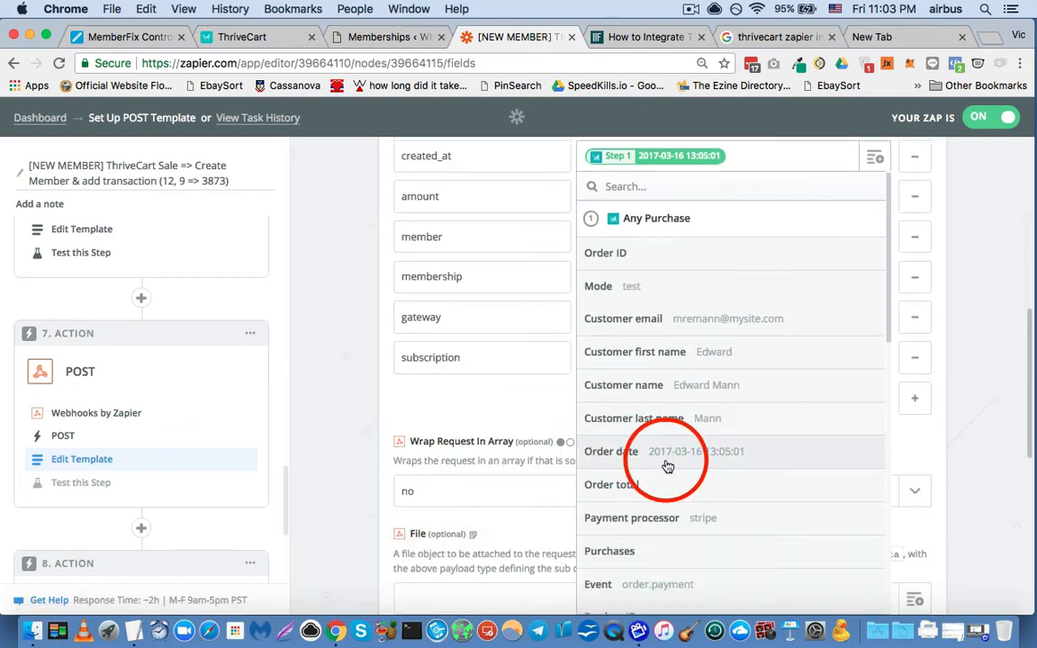
{"action": "left_click", "coordinate": [352, 313]}
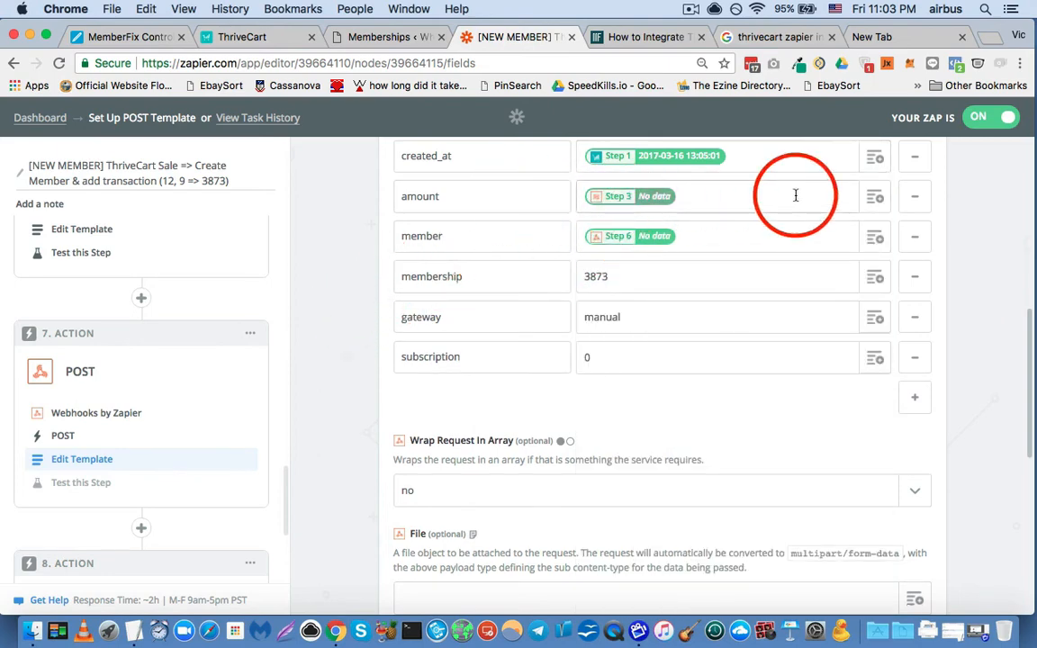
- Check the Numbers step's Output option for the amount value and close the list without changing the mapping
{"action": "left_click", "coordinate": [873, 199]}
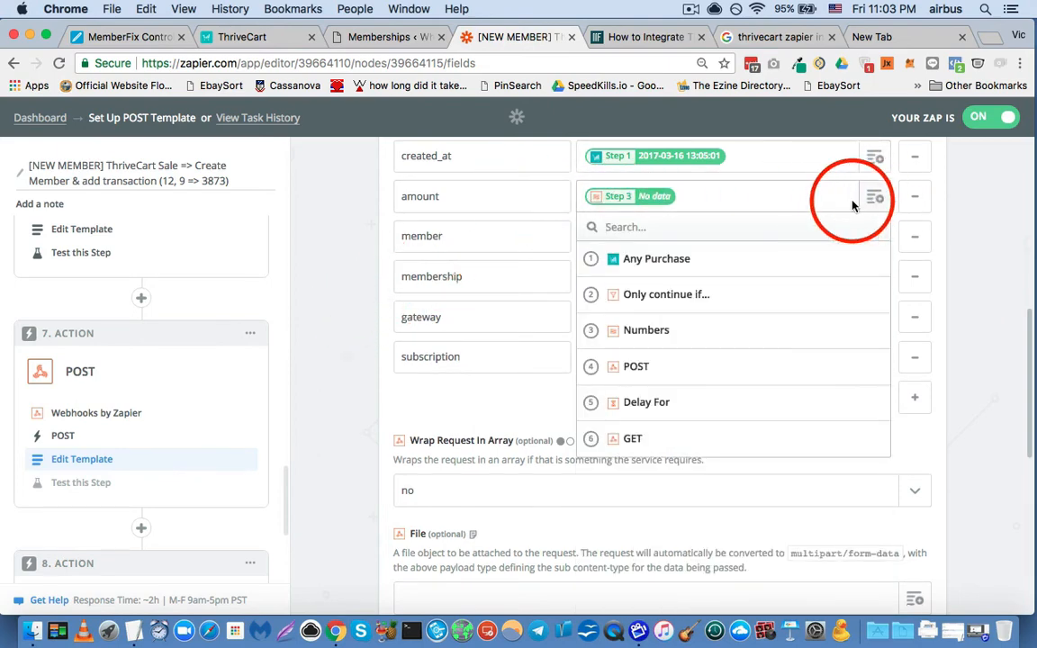
{"action": "left_click", "coordinate": [665, 332]}
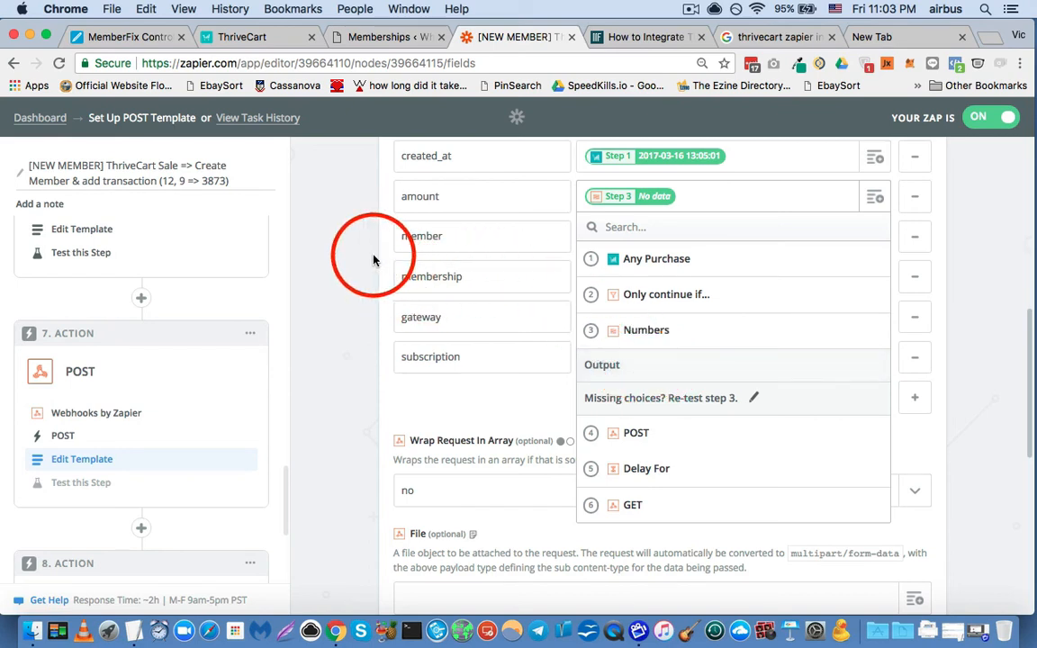
{"action": "left_click", "coordinate": [359, 279]}
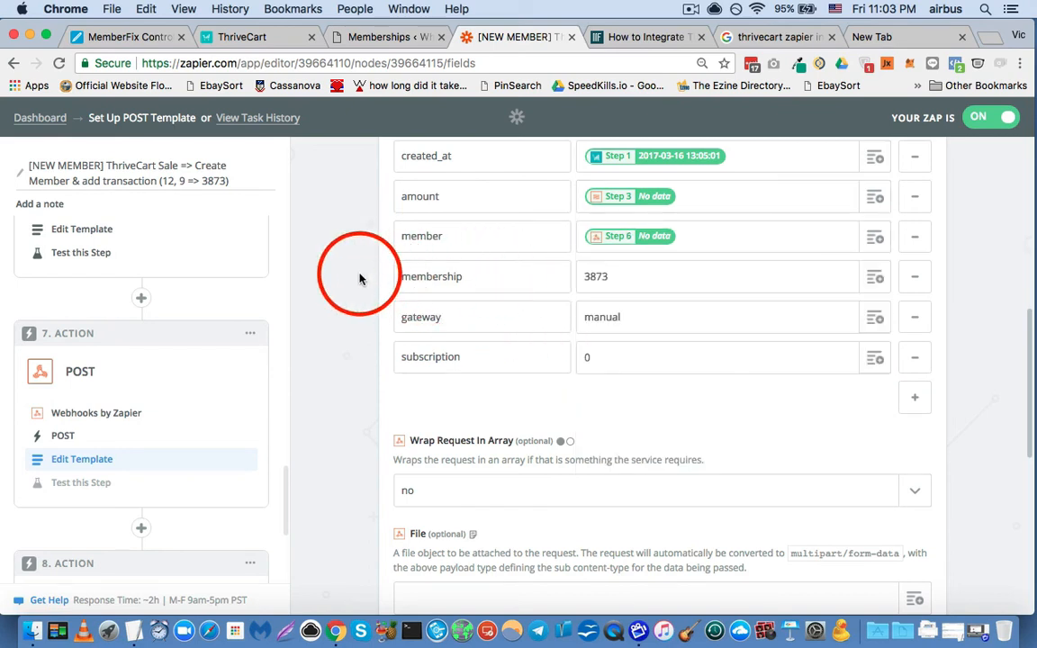
- Check the GET step's ID field among the options for the member value, leaving the current mapping in place
{"action": "left_click", "coordinate": [872, 238]}
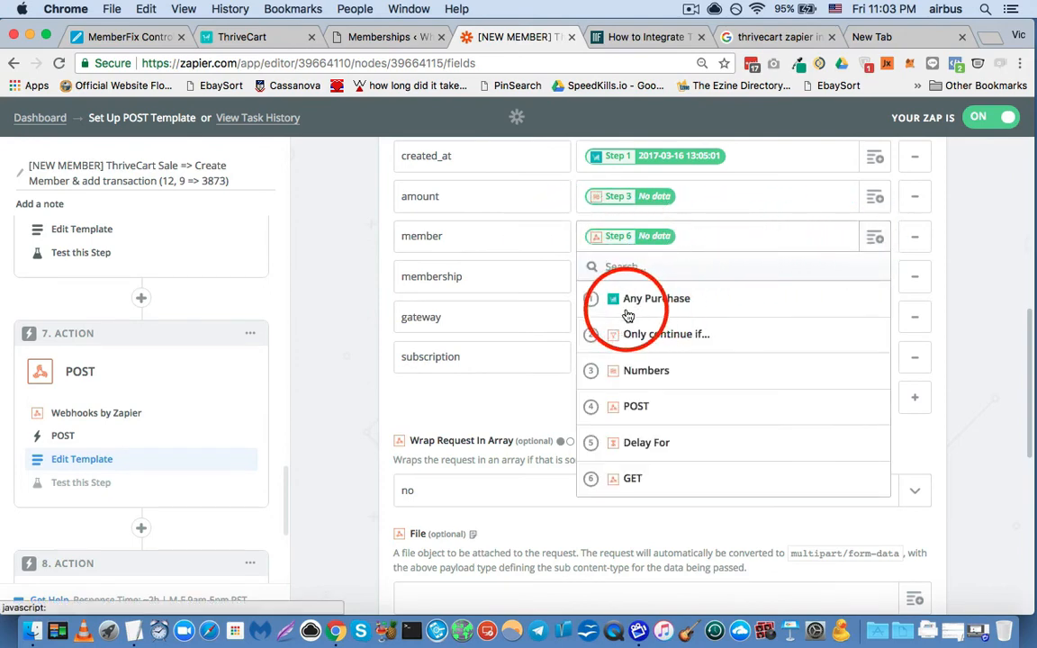
{"action": "left_click", "coordinate": [630, 479]}
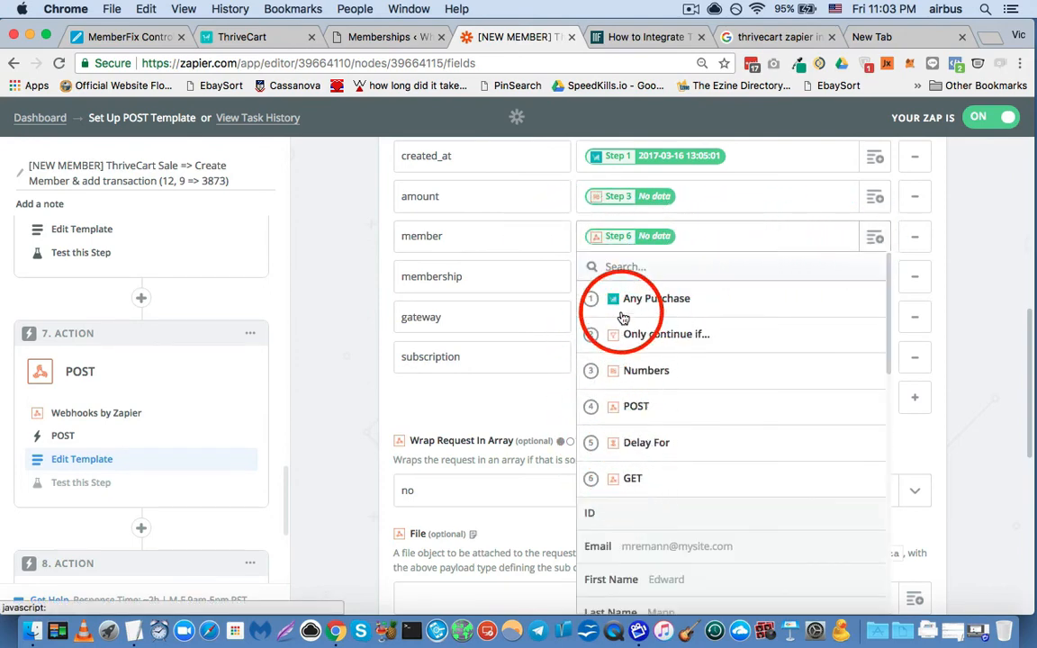
{"action": "scroll", "coordinate": [621, 321], "scroll_direction": "down", "scroll_amount": 3}
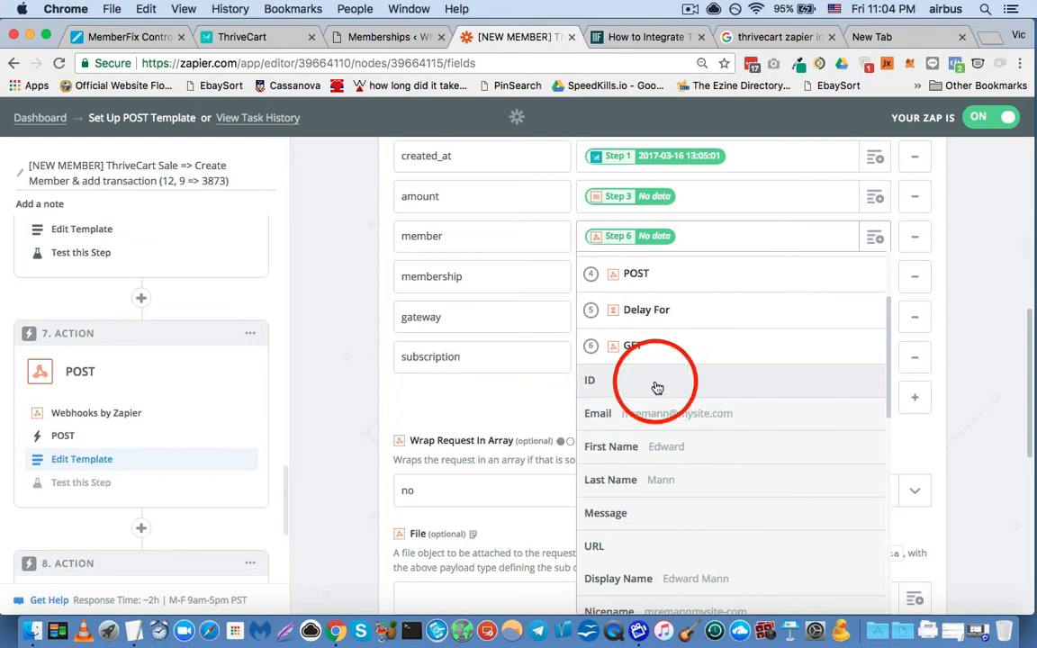
{"action": "left_click", "coordinate": [480, 403]}
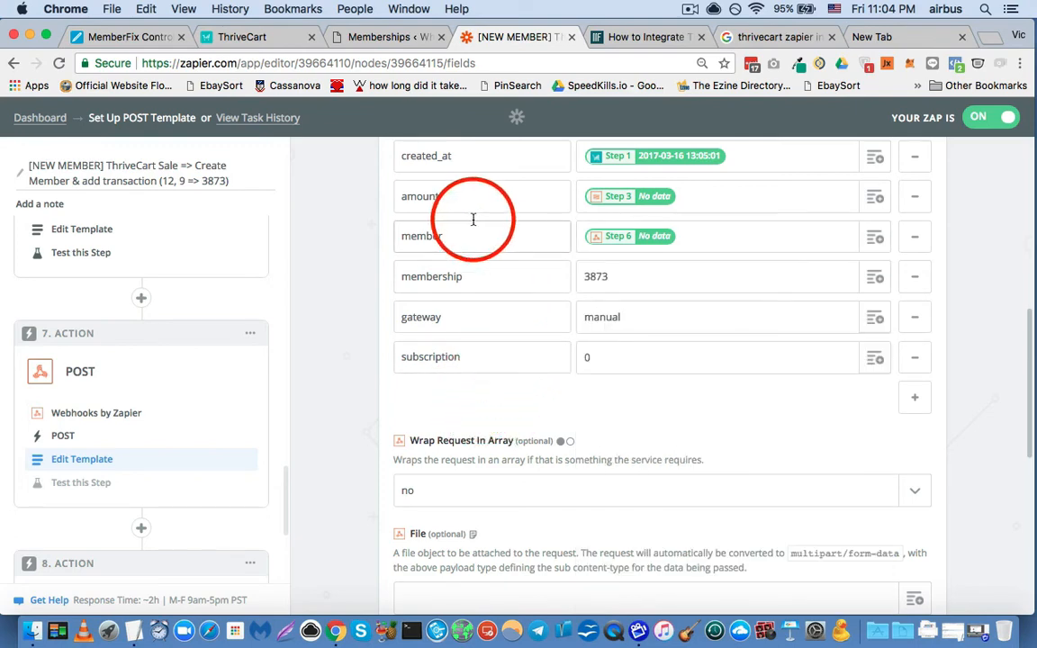
- Check the membership value against MemberPress's Memberships list, highlight the $20 – Discount membership's ID, and return to the zap
{"action": "scroll", "coordinate": [468, 269], "scroll_direction": "down", "scroll_amount": 1}
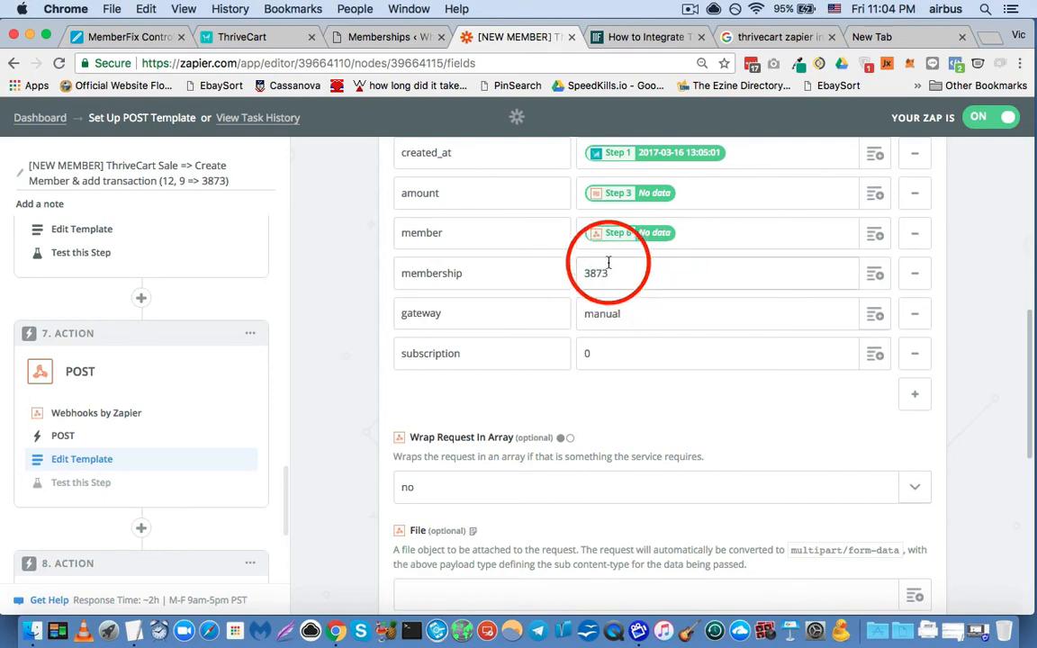
{"action": "left_click", "coordinate": [351, 36]}
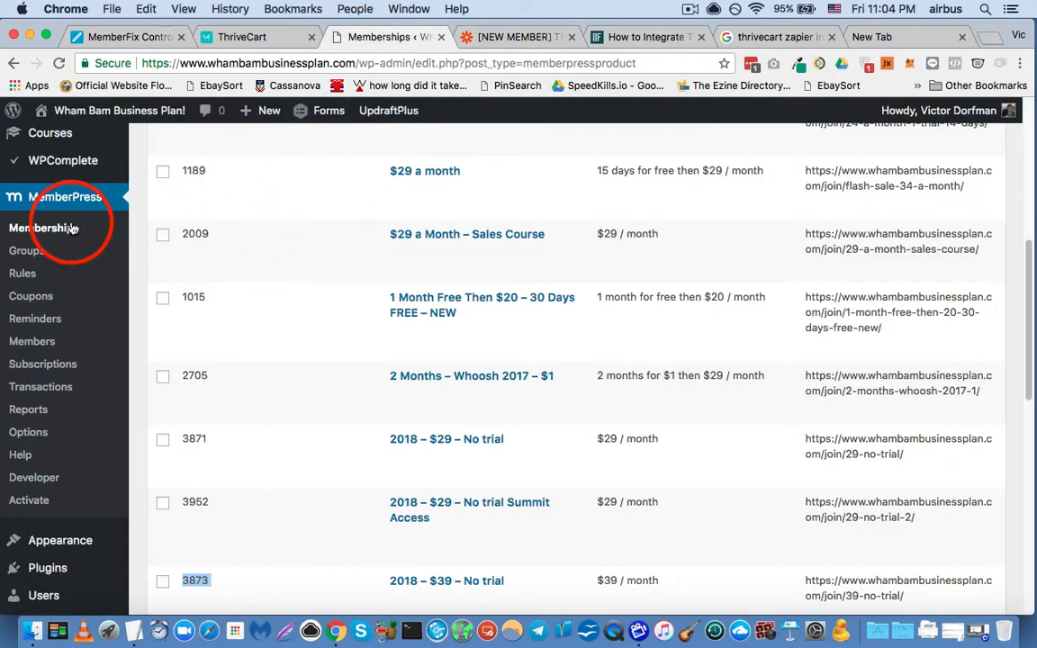
{"action": "scroll", "coordinate": [363, 256], "scroll_direction": "up", "scroll_amount": 2}
{"action": "scroll", "coordinate": [362, 257], "scroll_direction": "up", "scroll_amount": 4}
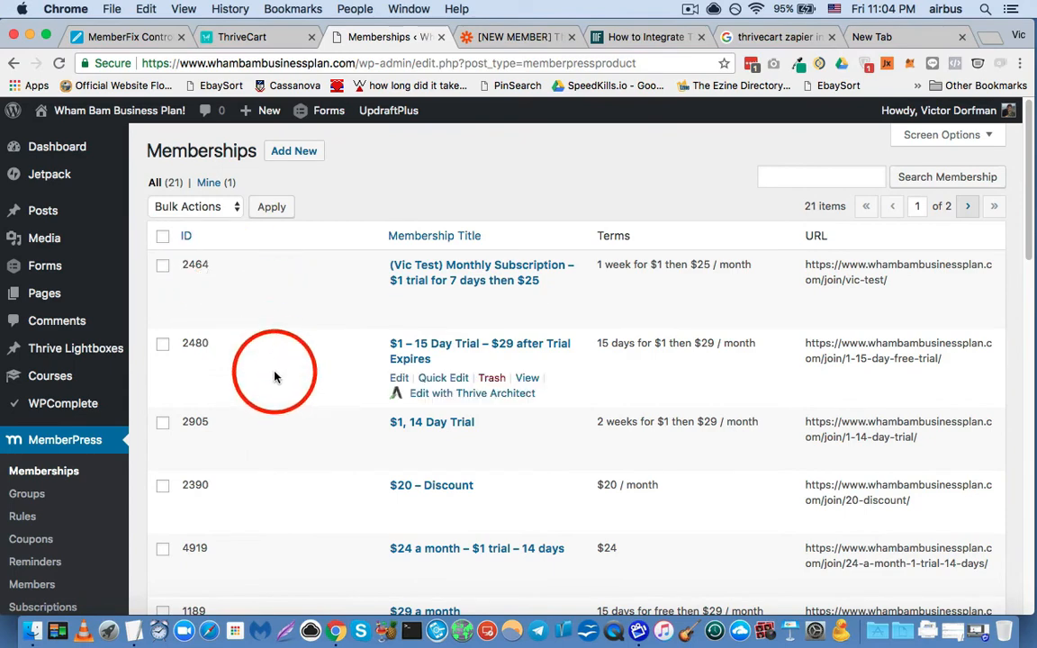
{"action": "scroll", "coordinate": [232, 360], "scroll_direction": "down", "scroll_amount": 3}
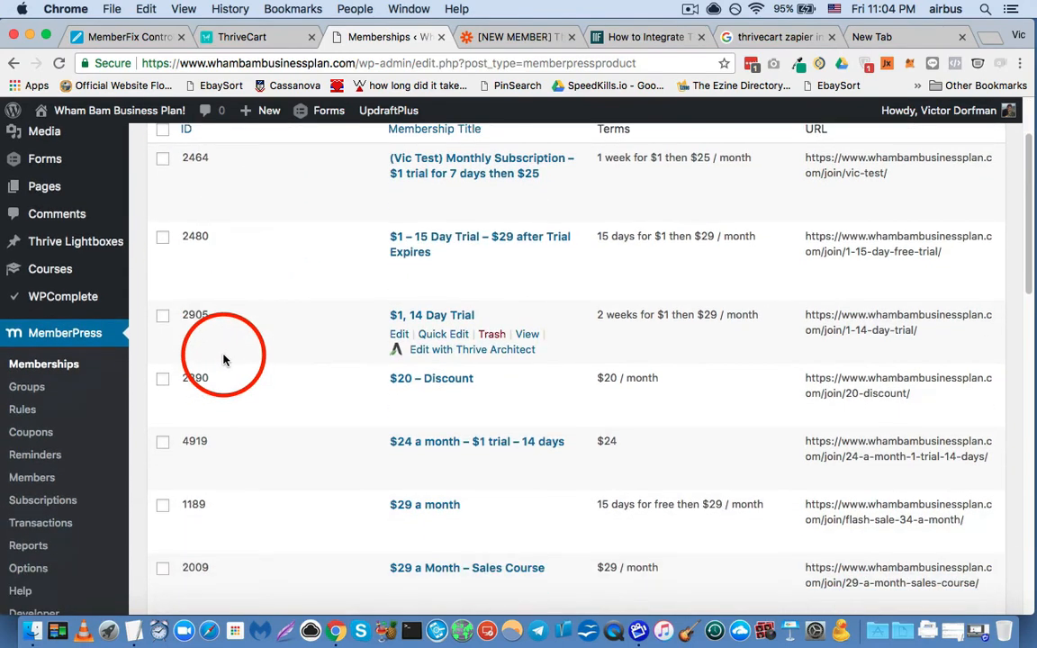
{"action": "scroll", "coordinate": [224, 360], "scroll_direction": "down", "scroll_amount": 3}
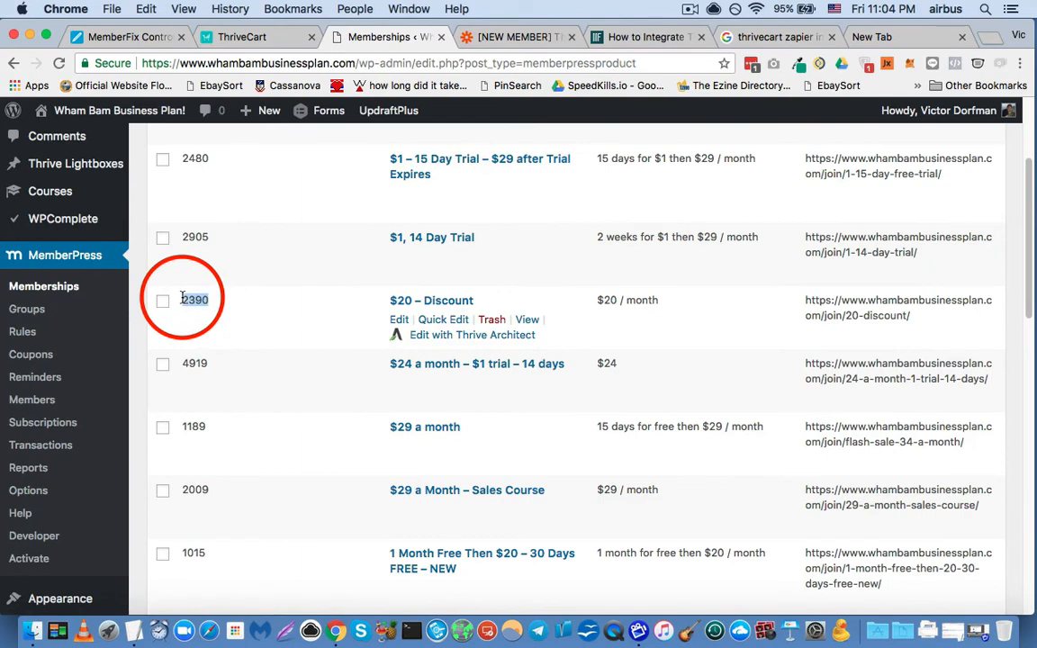
{"action": "left_click", "coordinate": [513, 37]}
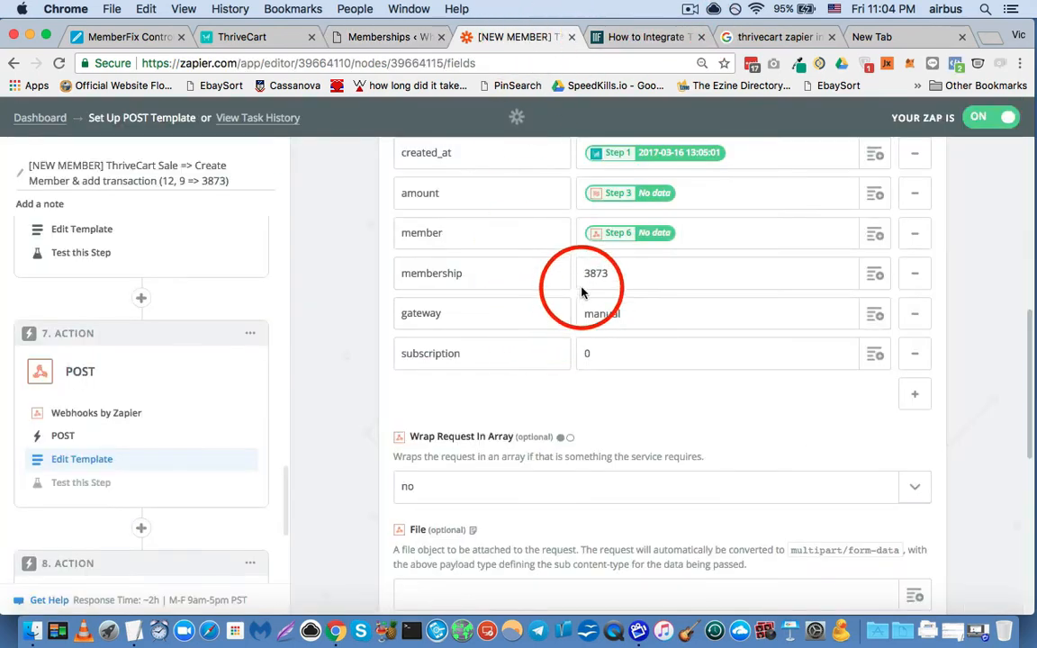
- Glance at the integration article and the Memberships list again, and return to the zap to highlight the gateway value manual
{"action": "left_click", "coordinate": [645, 39]}
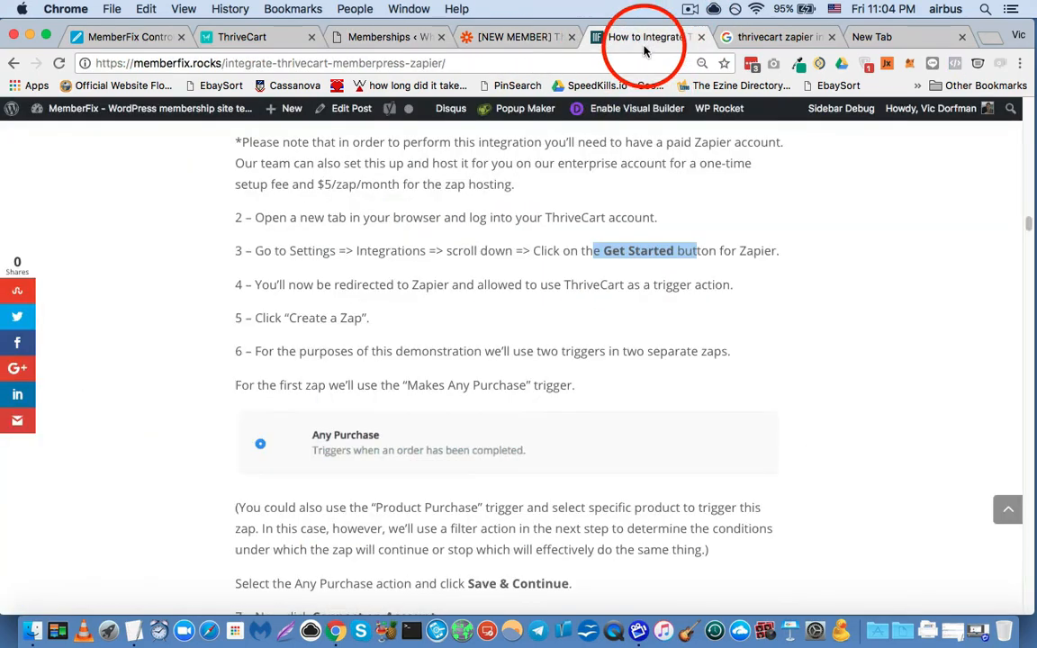
{"action": "left_click", "coordinate": [372, 36]}
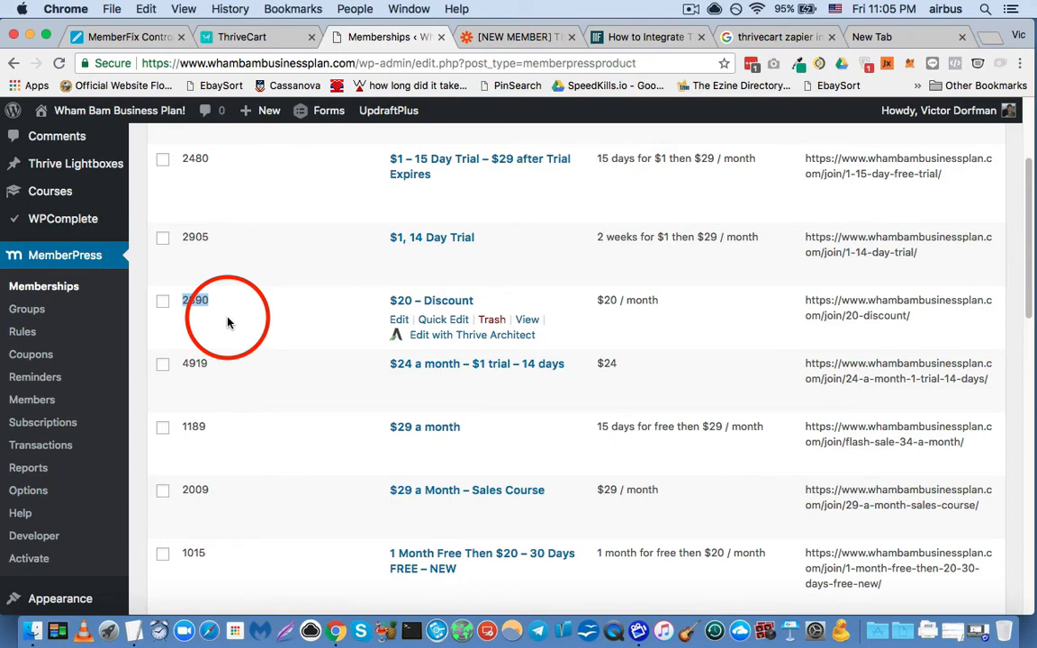
{"action": "left_click", "coordinate": [268, 322]}
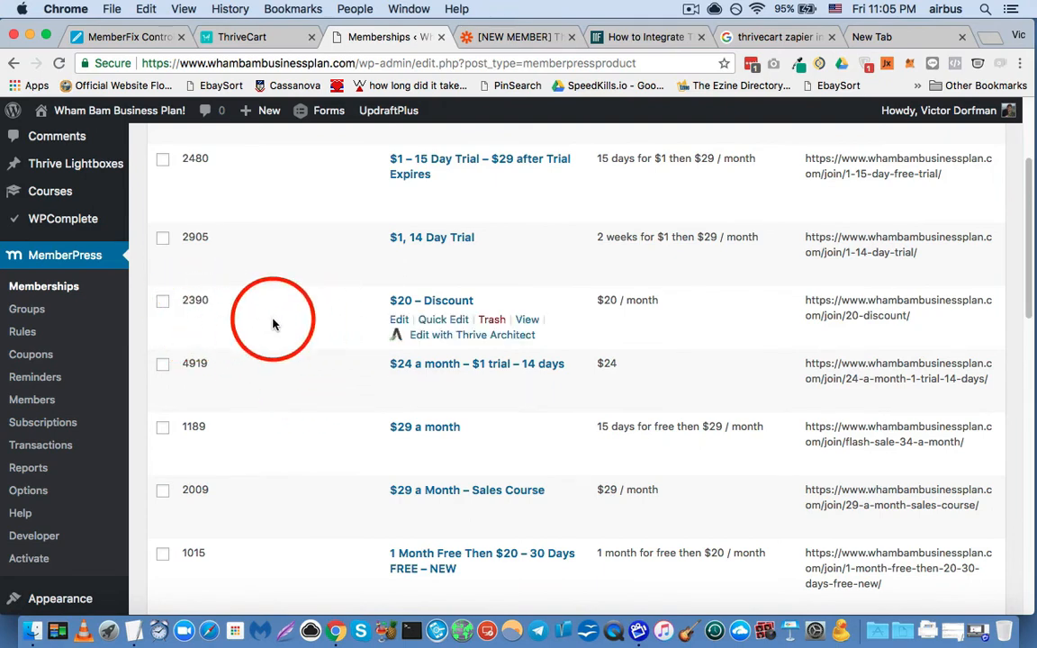
{"action": "left_click", "coordinate": [501, 42]}
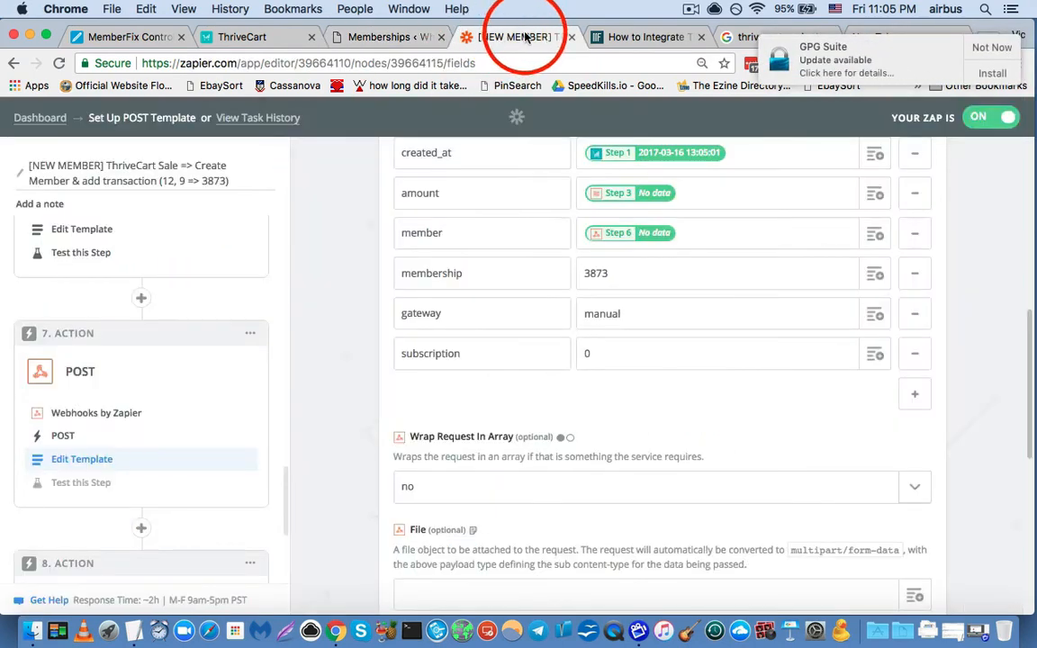
{"action": "left_click", "coordinate": [985, 47]}
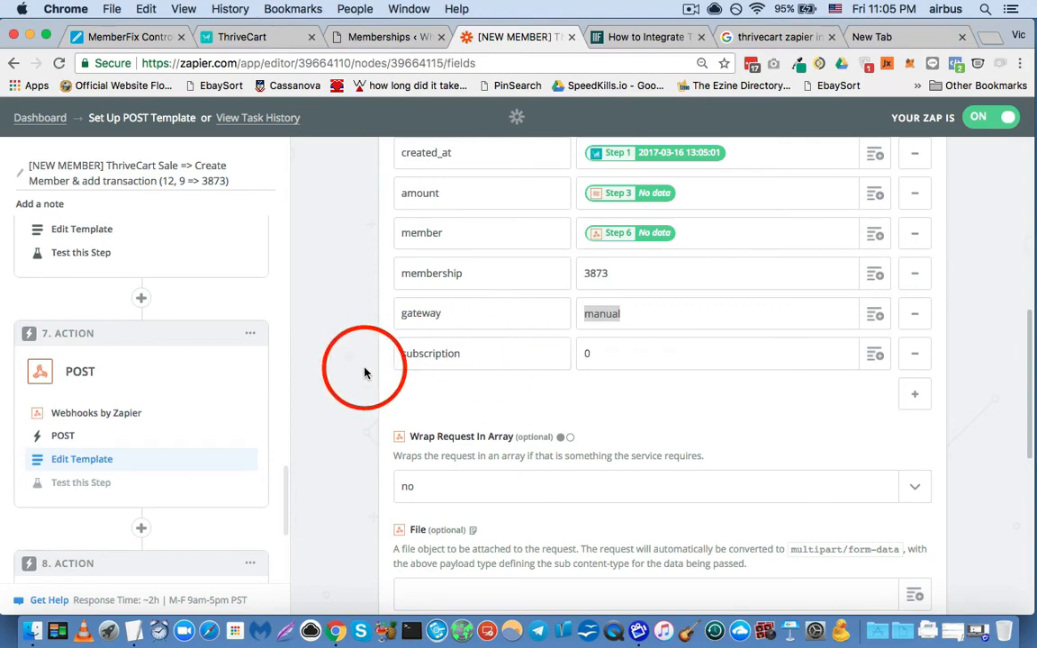
- Highlight the Basic Auth credentials in the step 7 POST template and check the Headers fields below them
{"action": "scroll", "coordinate": [365, 372], "scroll_direction": "down", "scroll_amount": 5}
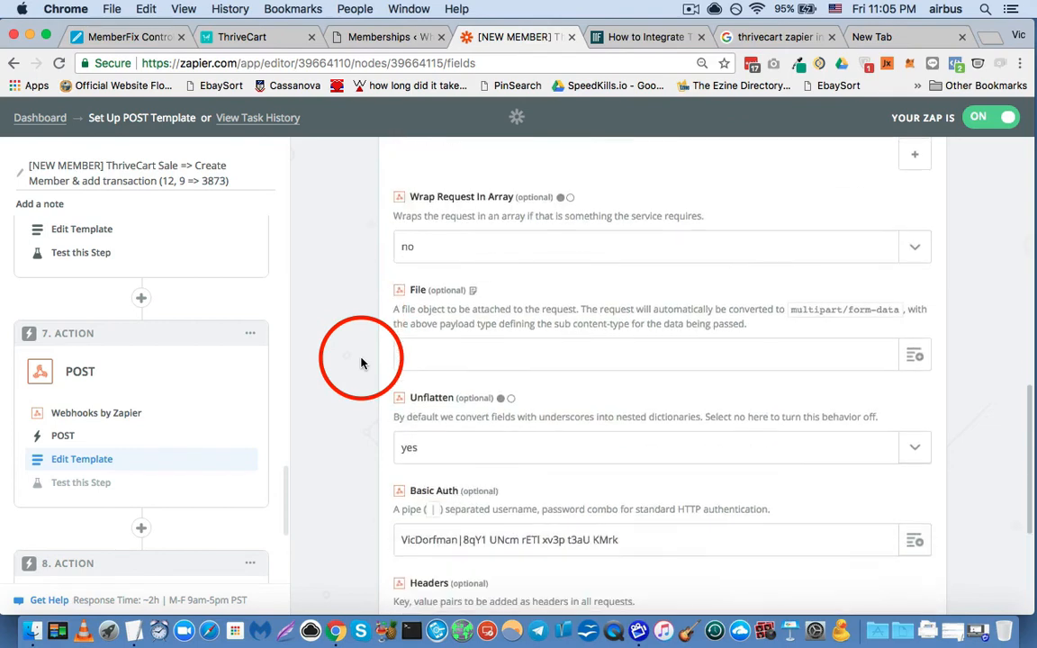
{"action": "scroll", "coordinate": [360, 362], "scroll_direction": "down", "scroll_amount": 3}
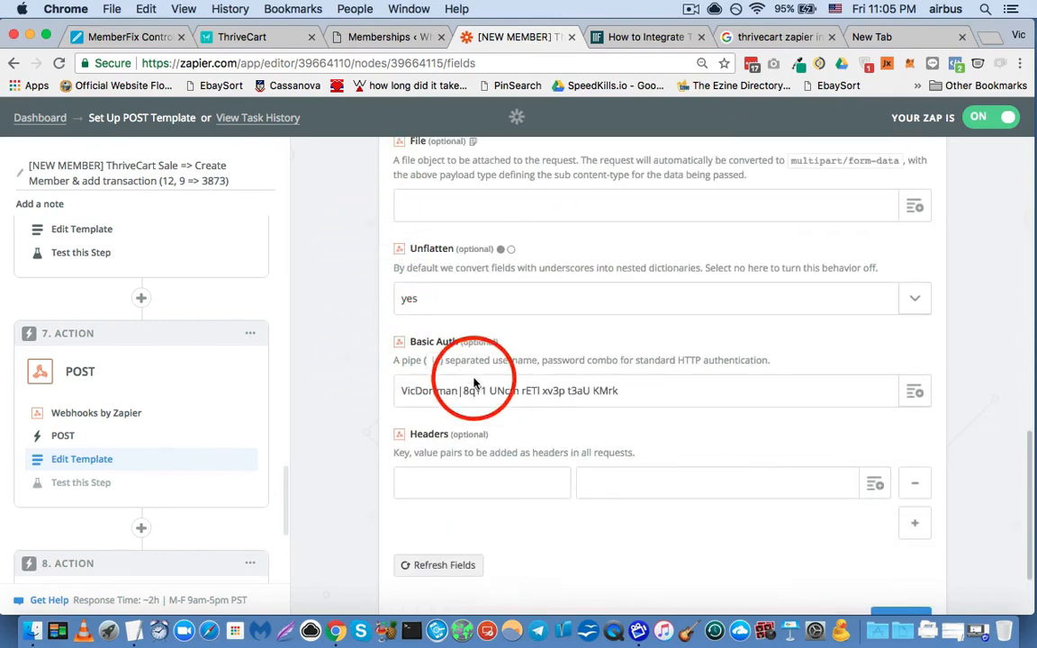
{"action": "triple_click", "coordinate": [486, 387]}
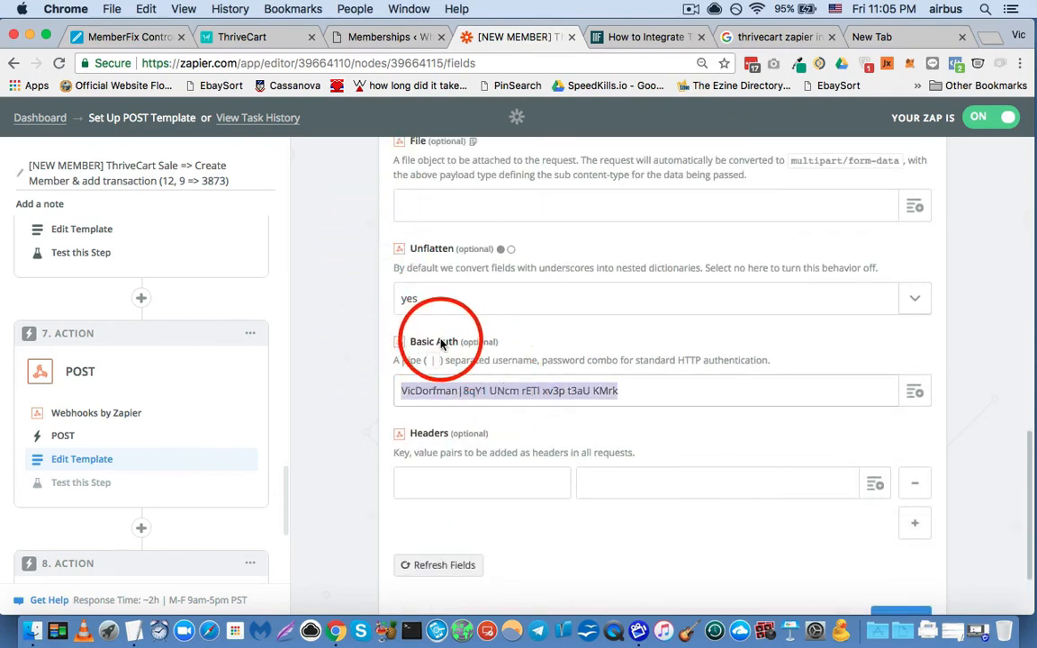
{"action": "scroll", "coordinate": [575, 385], "scroll_direction": "down", "scroll_amount": 2}
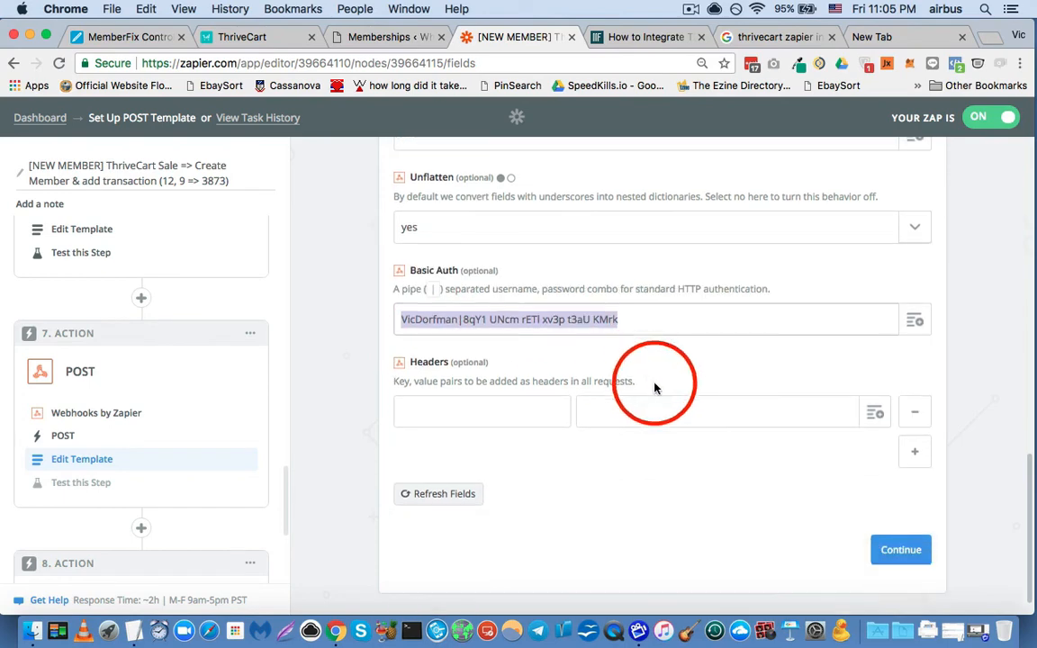
- Continue to step 7's test page to examine the sample transaction data, and look at the Send Outbound Email action in step 8
{"action": "left_click", "coordinate": [887, 550]}
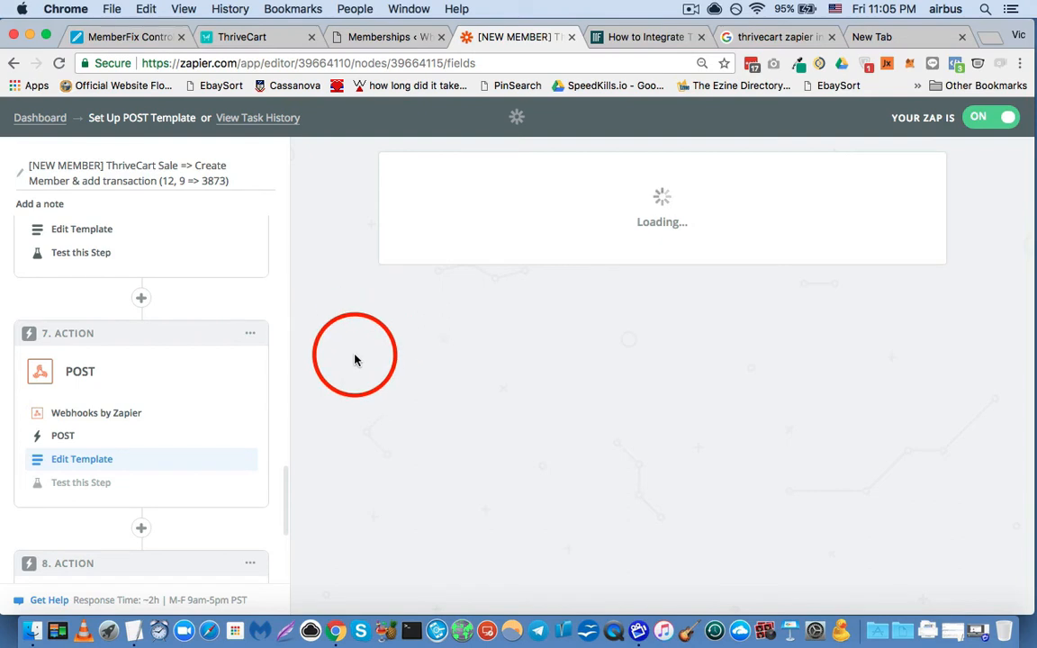
{"action": "scroll", "coordinate": [353, 350], "scroll_direction": "down", "scroll_amount": 3}
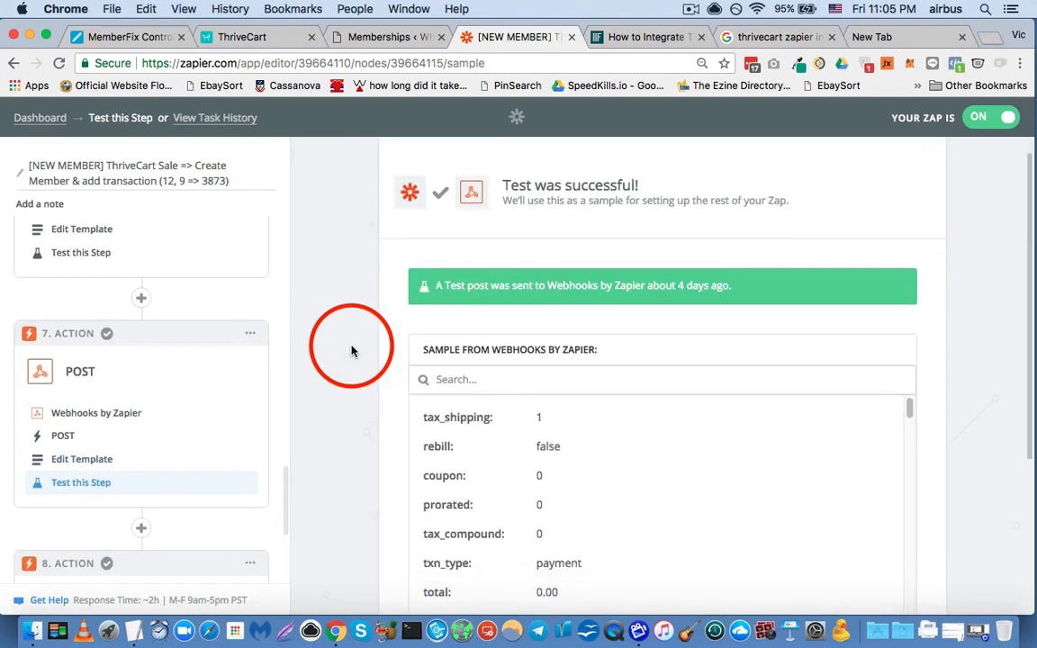
{"action": "scroll", "coordinate": [150, 391], "scroll_direction": "down", "scroll_amount": 1}
{"action": "scroll", "coordinate": [150, 391], "scroll_direction": "down", "scroll_amount": 2}
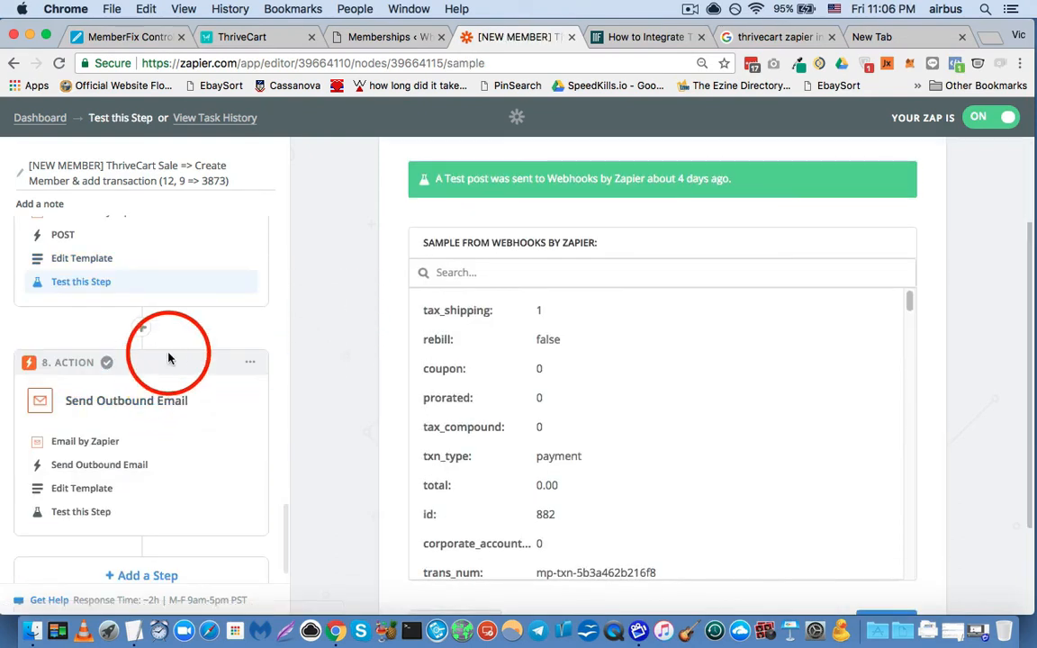
- Review the zap's outline from the Any Purchase trigger through the filter, Numbers, POST, Delay For, GET and POST steps to Send Outbound Email
{"action": "scroll", "coordinate": [183, 352], "scroll_direction": "up", "scroll_amount": 6}
{"action": "scroll", "coordinate": [180, 354], "scroll_direction": "up", "scroll_amount": 8}
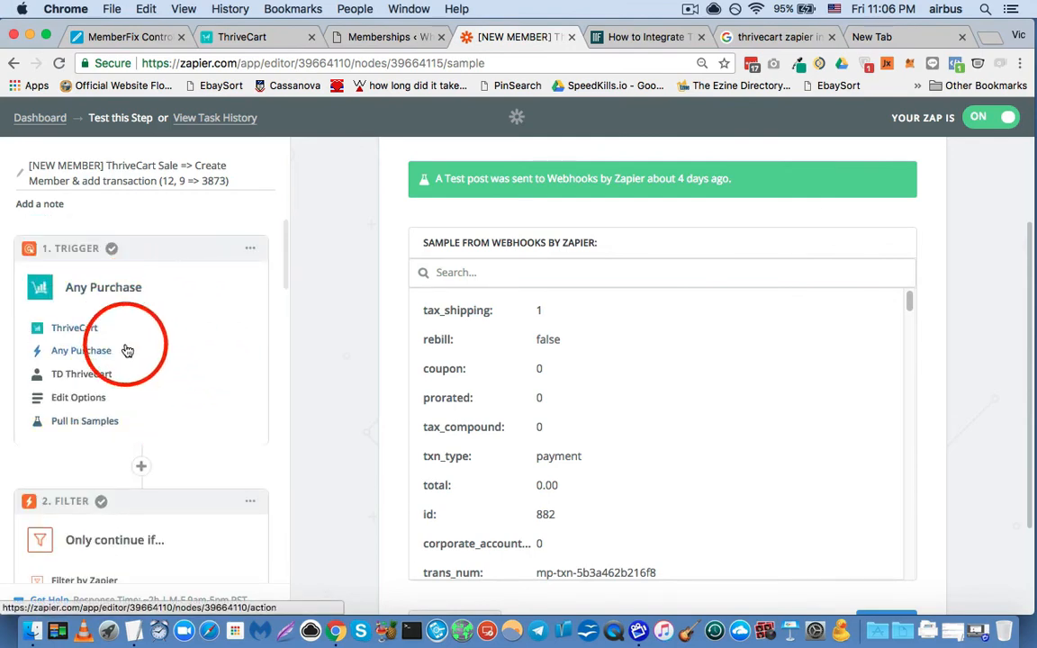
{"action": "scroll", "coordinate": [126, 346], "scroll_direction": "down", "scroll_amount": 3}
{"action": "scroll", "coordinate": [122, 331], "scroll_direction": "down", "scroll_amount": 3}
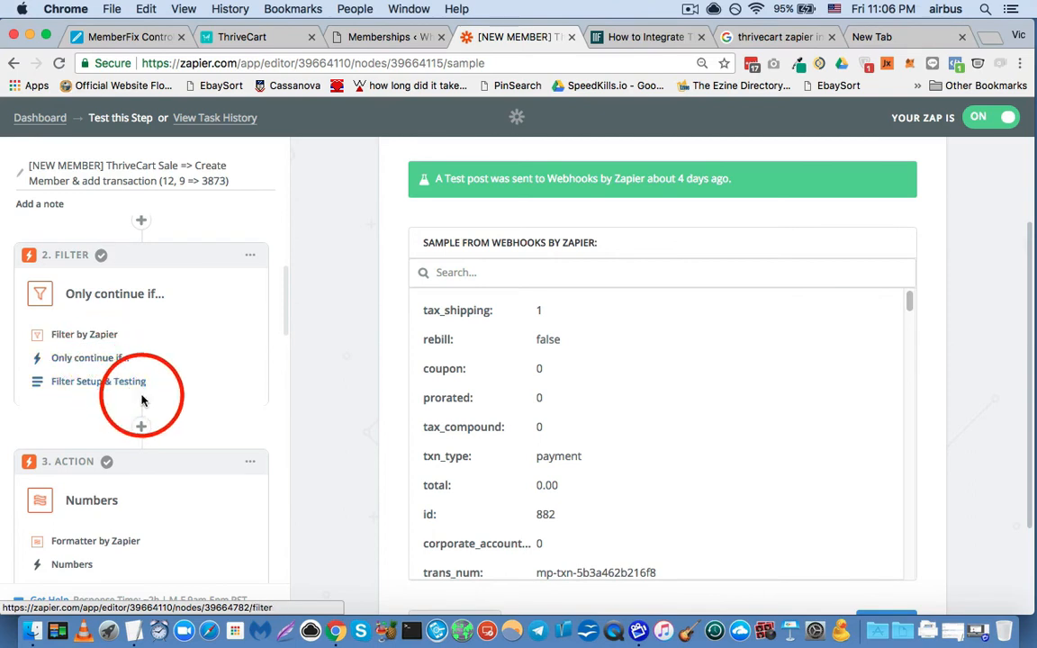
{"action": "scroll", "coordinate": [138, 356], "scroll_direction": "down", "scroll_amount": 2}
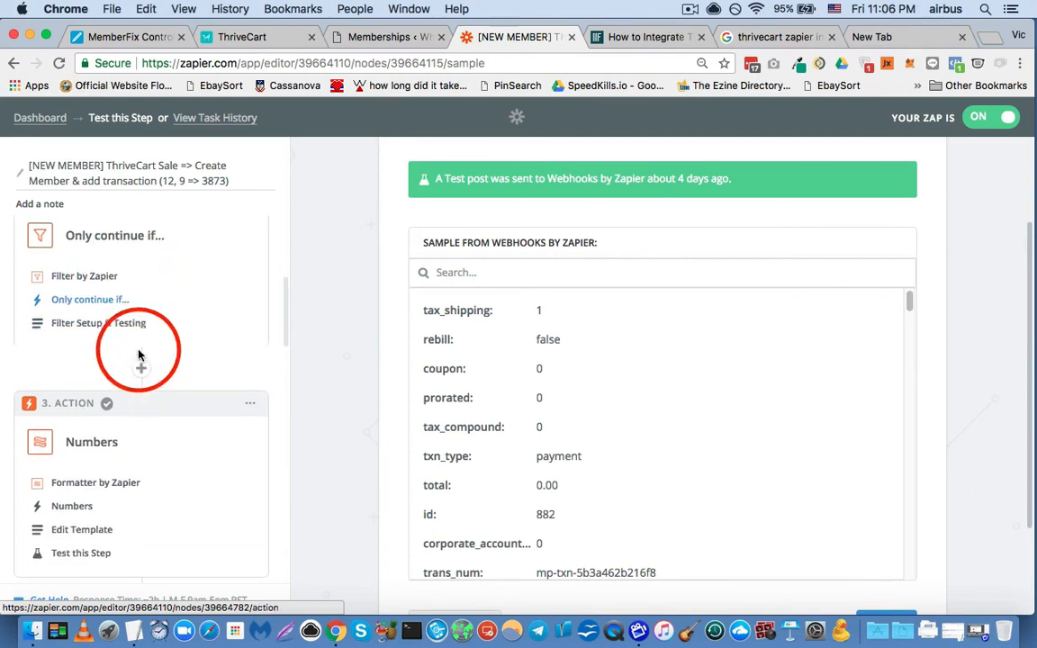
{"action": "scroll", "coordinate": [52, 356], "scroll_direction": "down", "scroll_amount": 3}
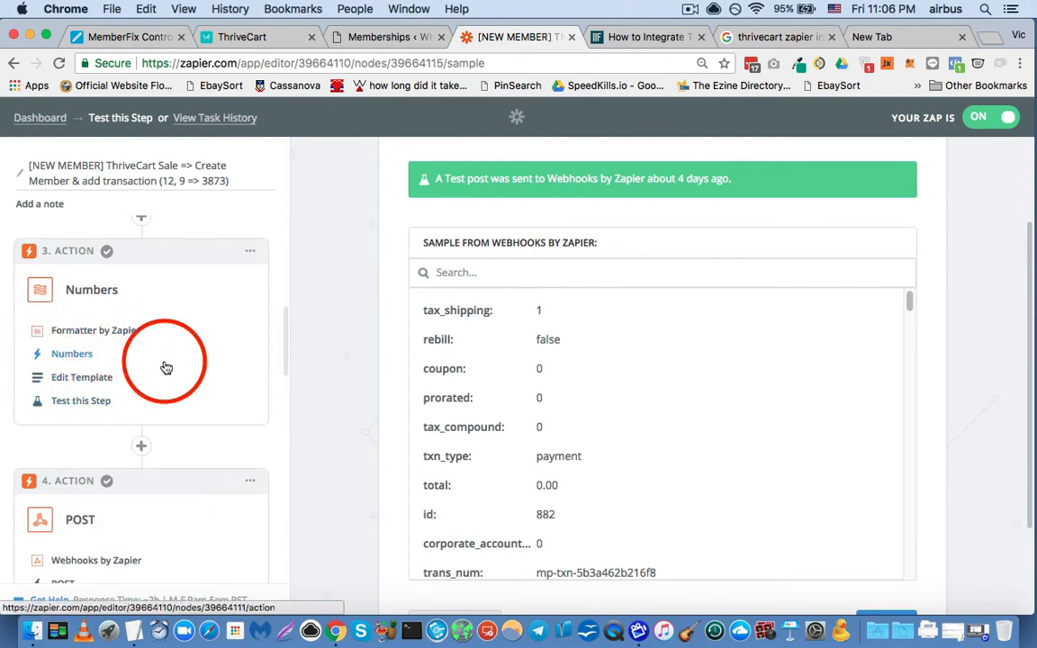
{"action": "scroll", "coordinate": [167, 367], "scroll_direction": "down", "scroll_amount": 5}
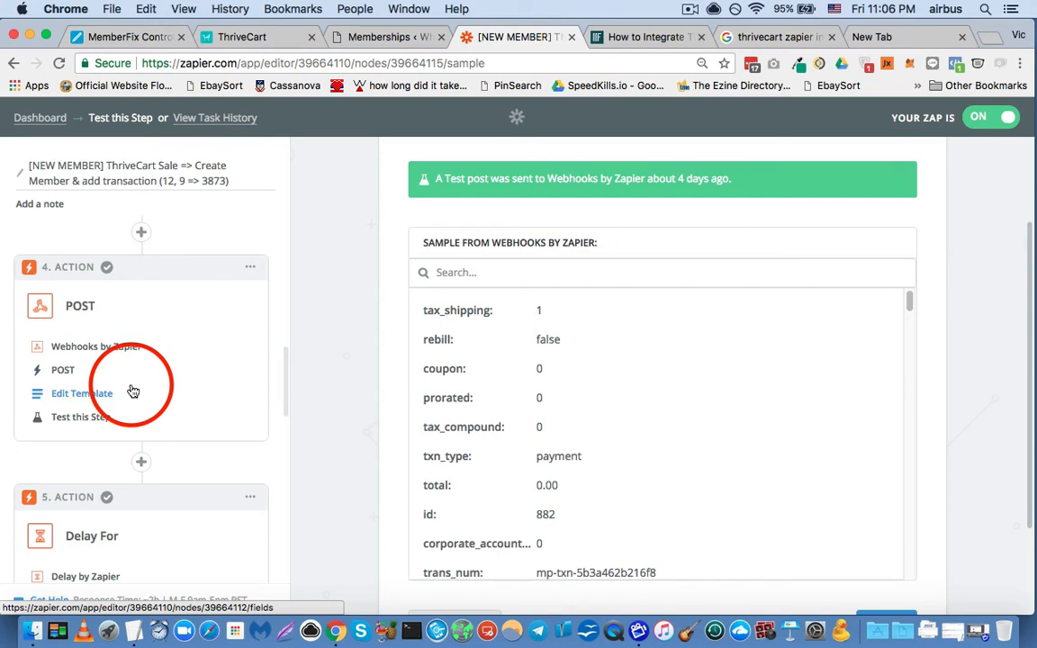
{"action": "scroll", "coordinate": [133, 391], "scroll_direction": "down", "scroll_amount": 3}
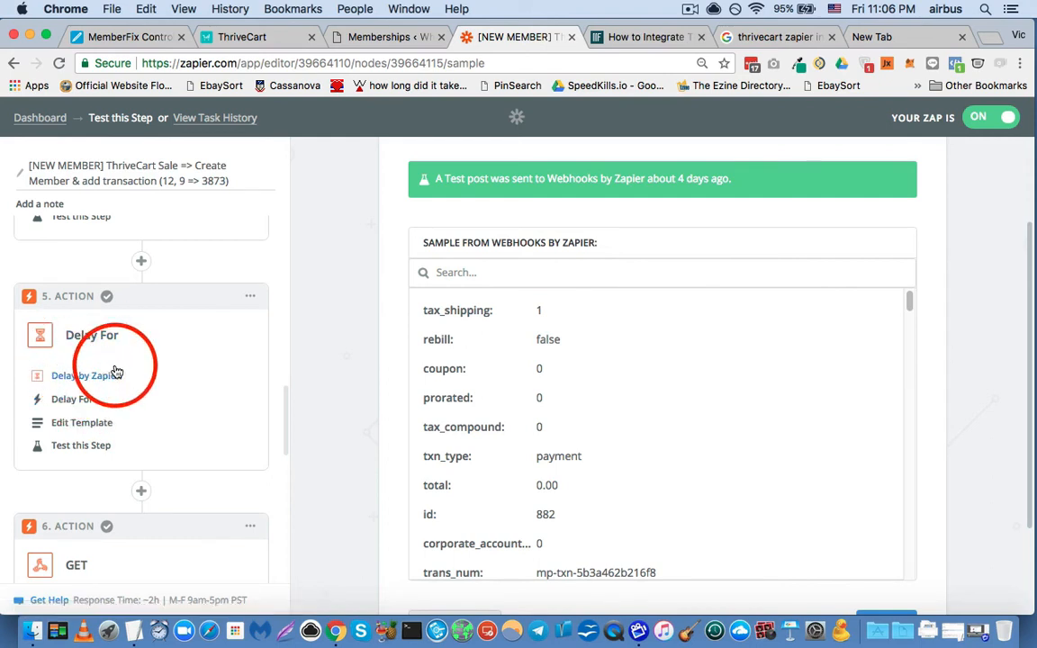
{"action": "scroll", "coordinate": [115, 361], "scroll_direction": "down", "scroll_amount": 1}
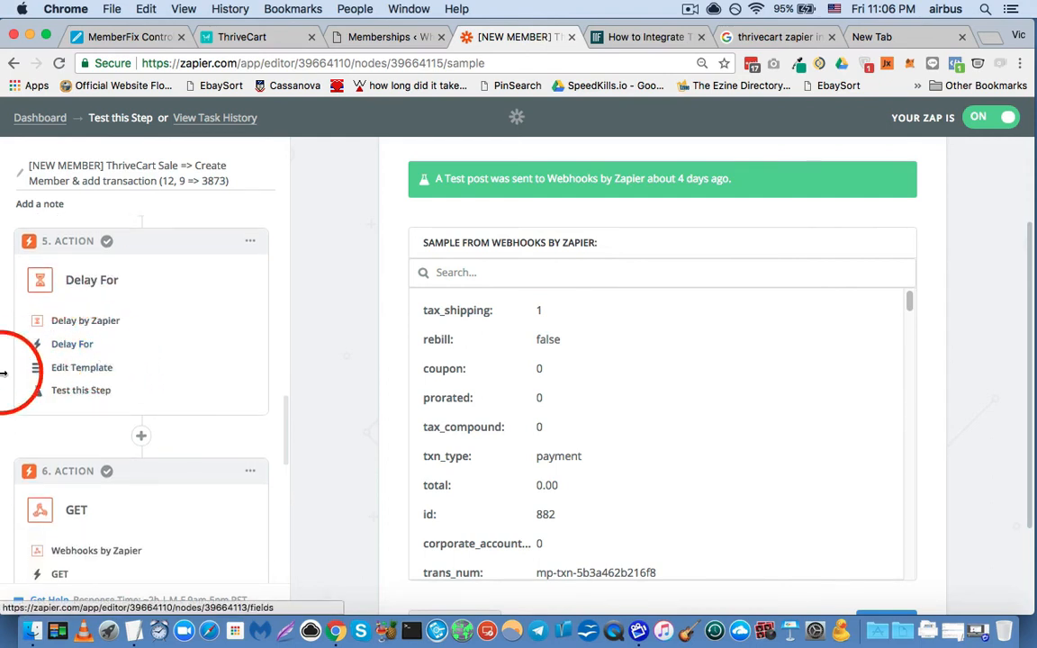
{"action": "scroll", "coordinate": [9, 376], "scroll_direction": "down", "scroll_amount": 3}
{"action": "scroll", "coordinate": [97, 415], "scroll_direction": "down", "scroll_amount": 3}
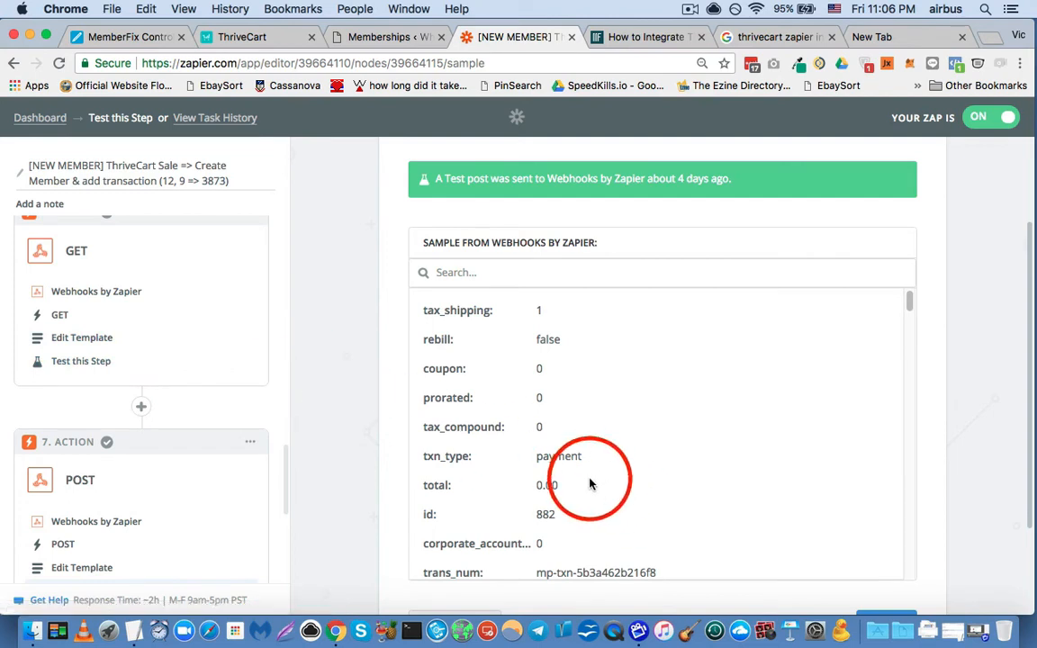
{"action": "scroll", "coordinate": [132, 347], "scroll_direction": "down", "scroll_amount": 3}
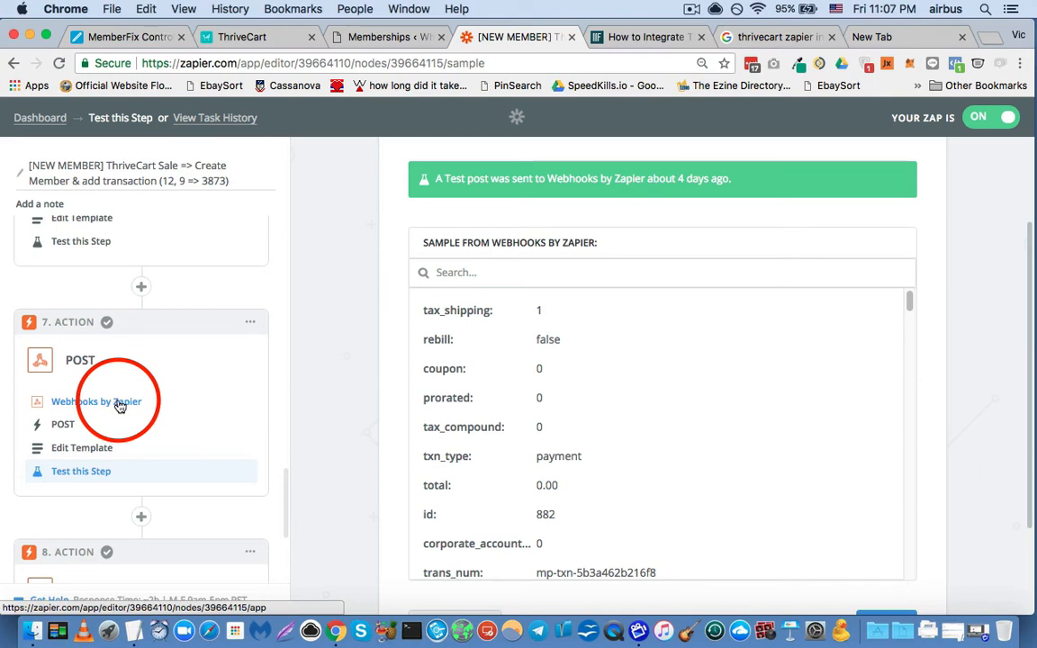
{"action": "scroll", "coordinate": [117, 387], "scroll_direction": "down", "scroll_amount": 5}
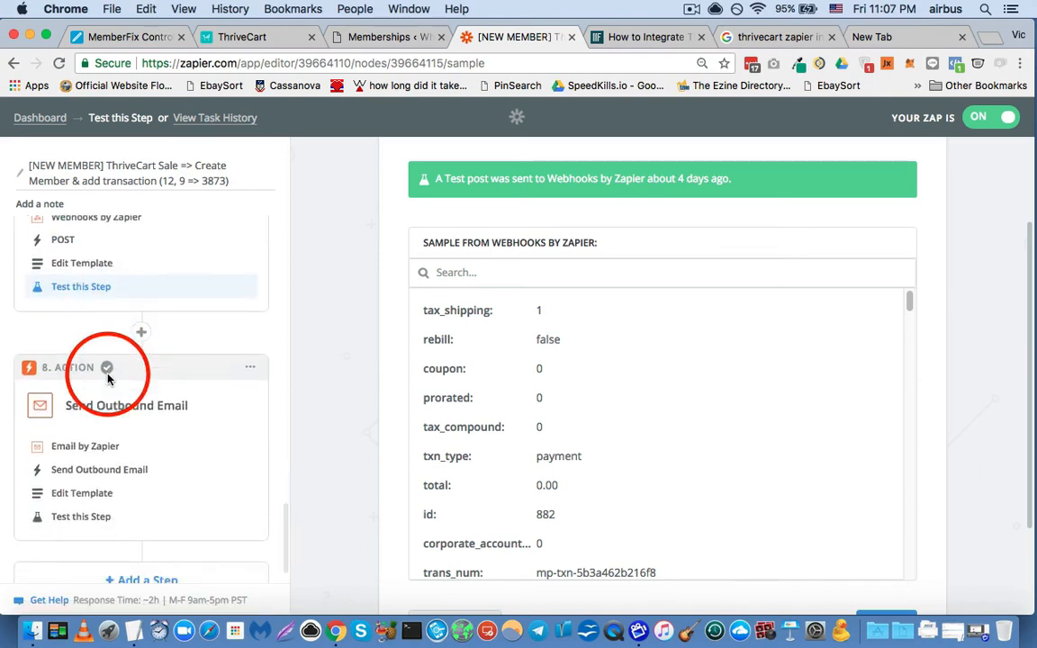
{"action": "scroll", "coordinate": [108, 379], "scroll_direction": "down", "scroll_amount": 1}
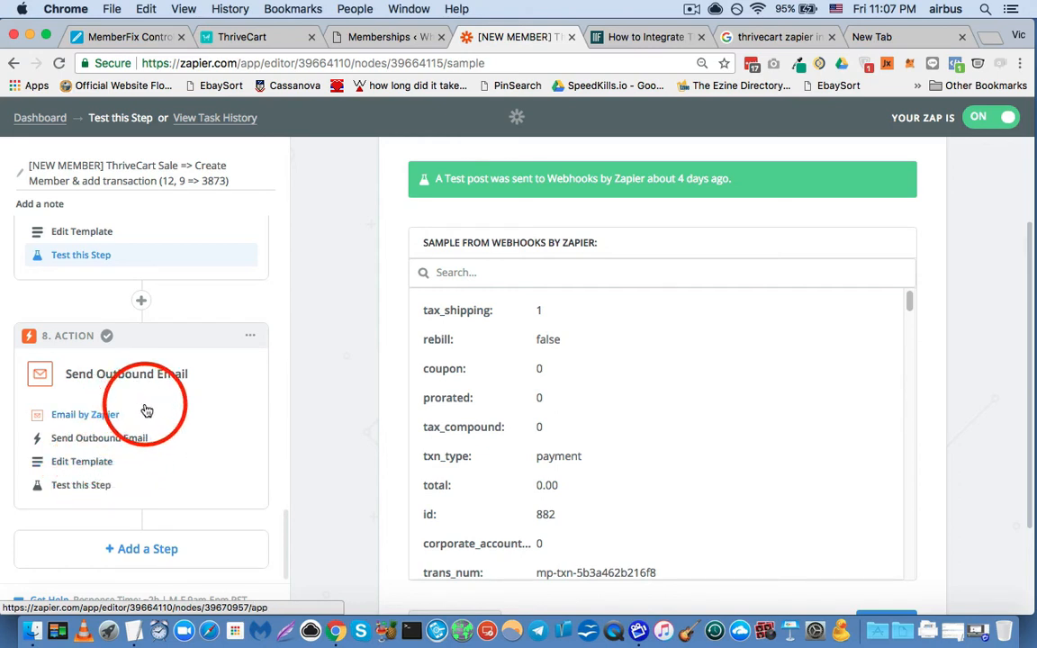
- Check the app and action chosen for step 8, and open its Send Outbound Email template
{"action": "left_click", "coordinate": [73, 416]}
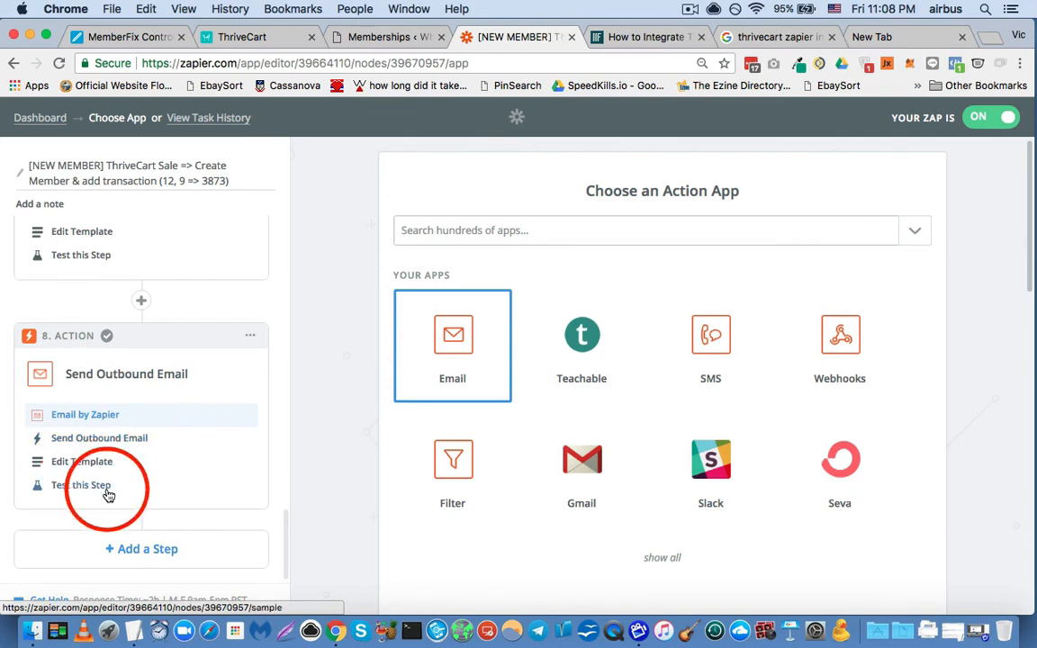
{"action": "left_click", "coordinate": [88, 443]}
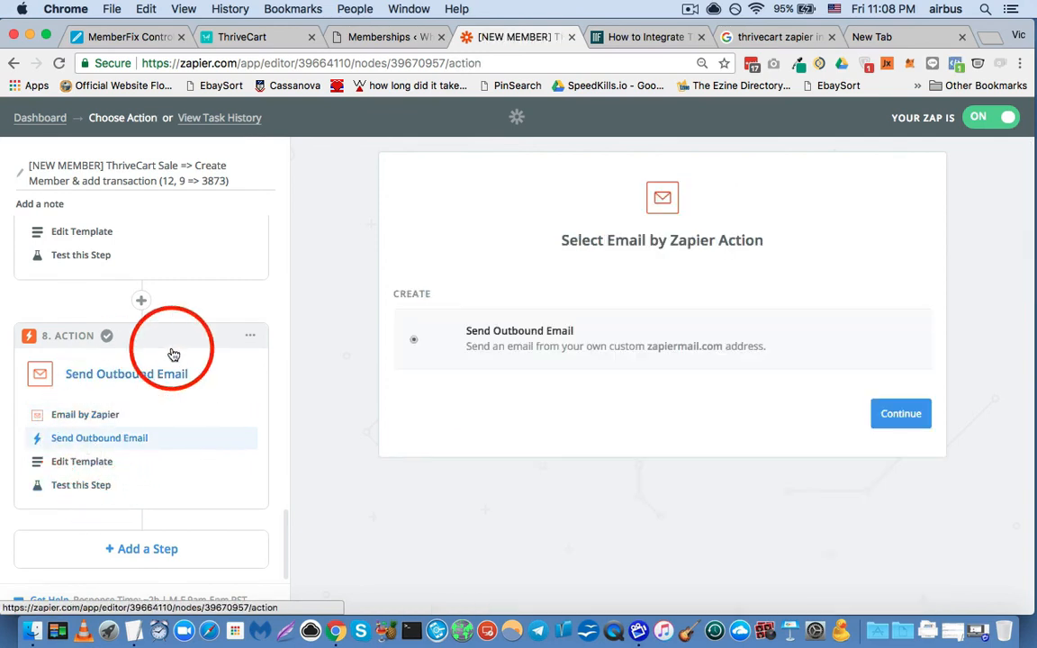
{"action": "left_click", "coordinate": [85, 462]}
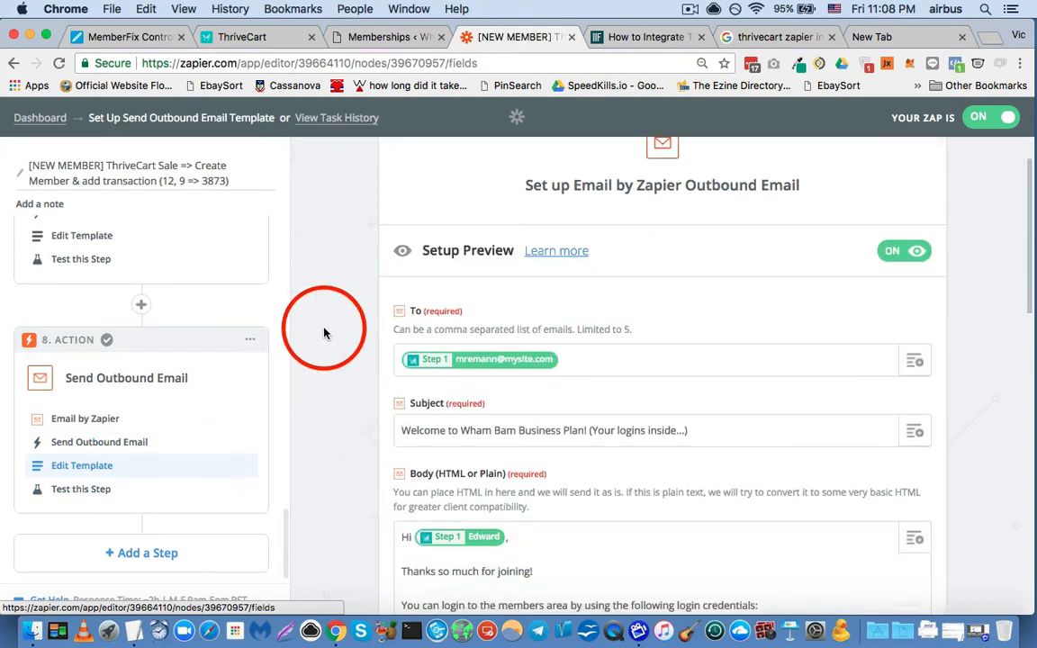
- Expand the Any Purchase data available for the To field, and close the list without inserting anything
{"action": "scroll", "coordinate": [319, 335], "scroll_direction": "down", "scroll_amount": 3}
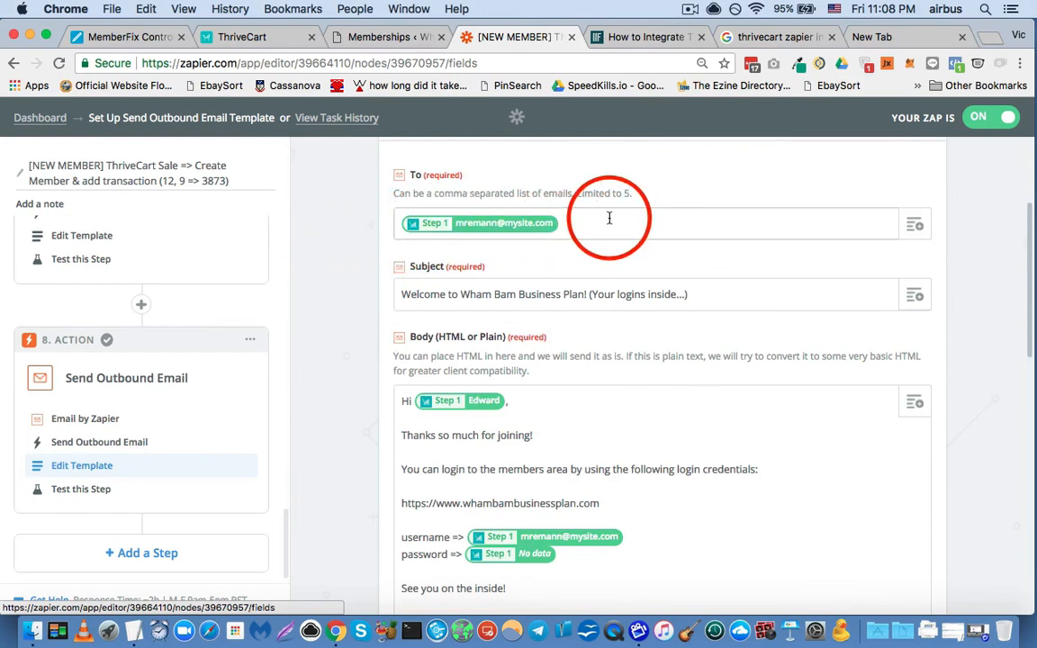
{"action": "left_click", "coordinate": [920, 225]}
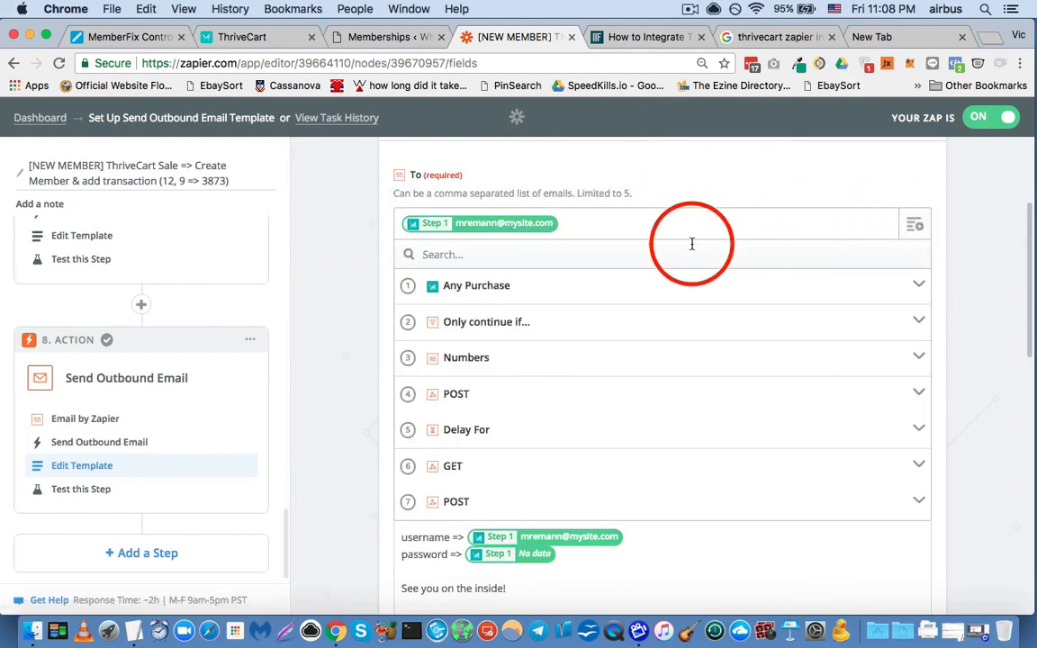
{"action": "left_click", "coordinate": [585, 290]}
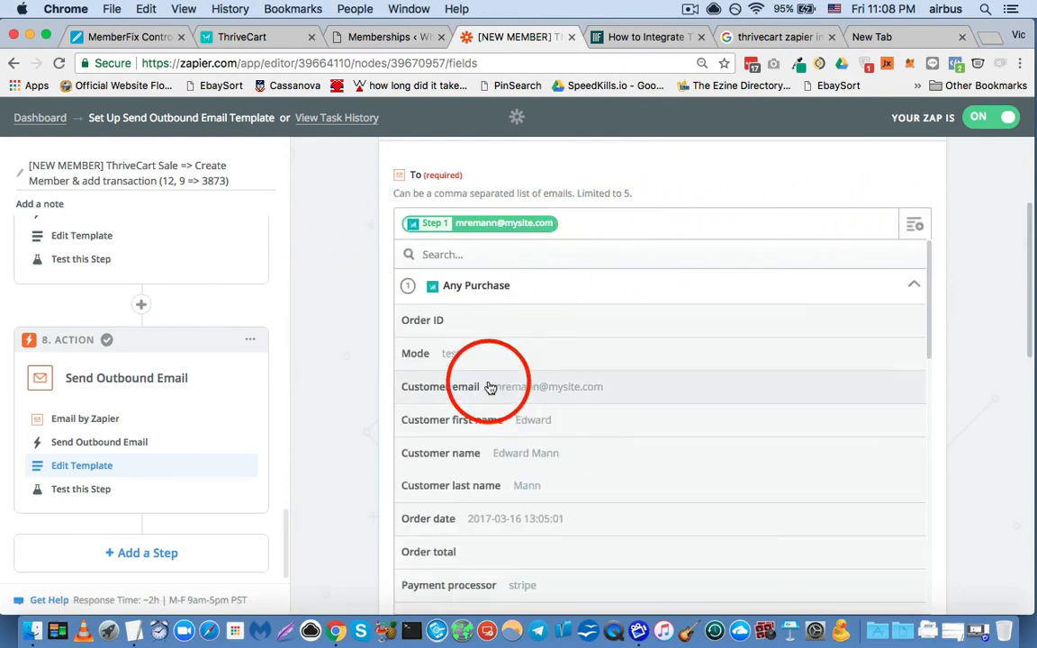
{"action": "left_click", "coordinate": [352, 326]}
- Highlight the Subject text, including its opening words "Welcome to Wham Bam Business Plan"
{"action": "scroll", "coordinate": [326, 268], "scroll_direction": "down", "scroll_amount": 2}
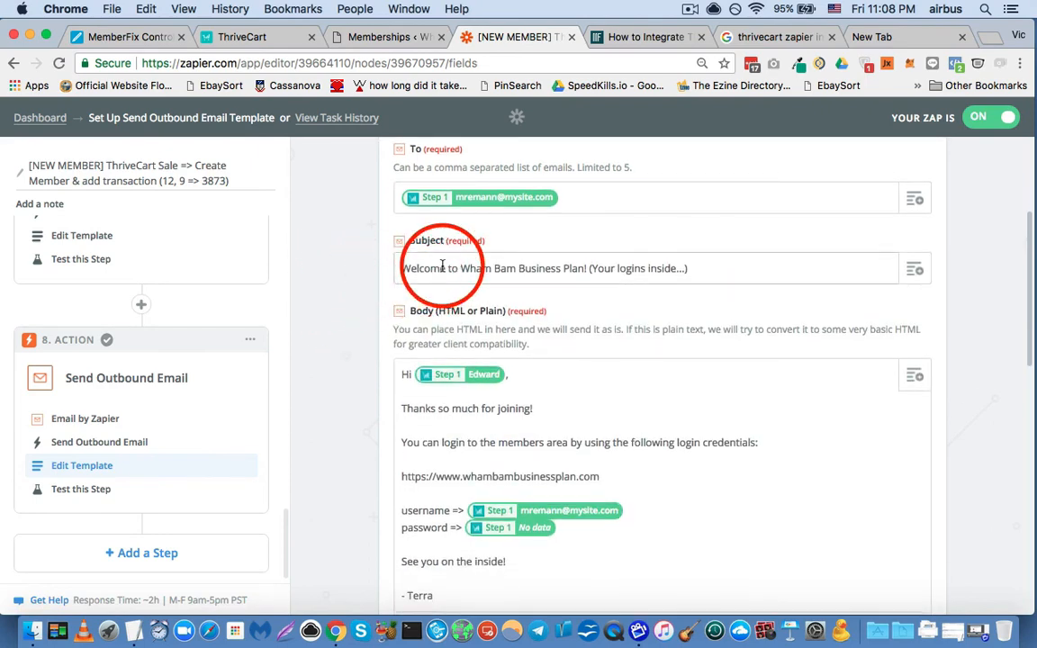
{"action": "triple_click", "coordinate": [373, 266]}
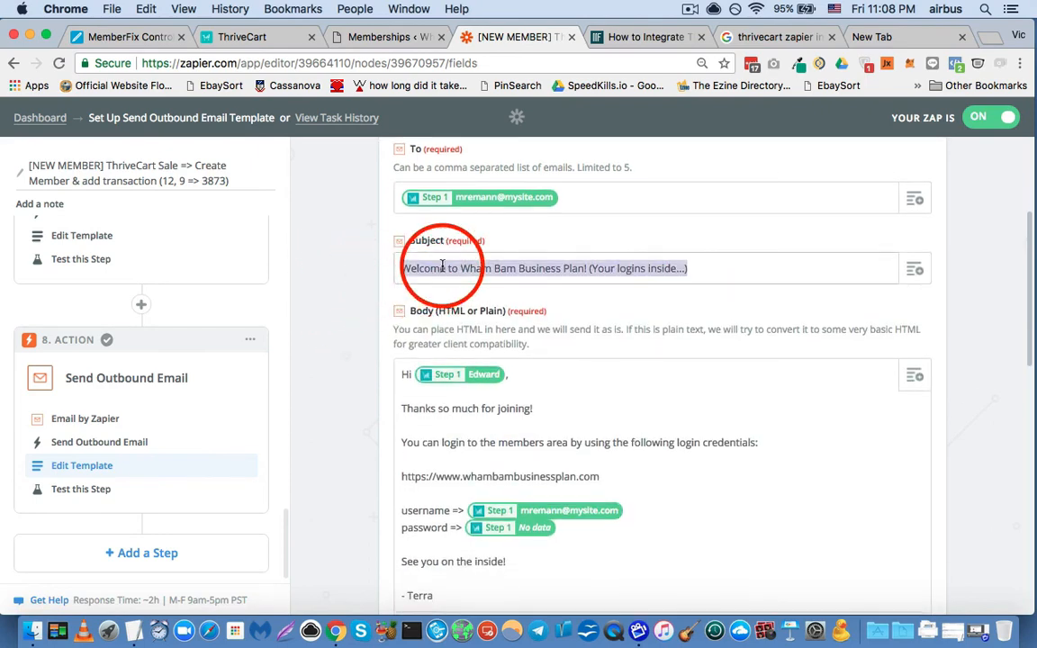
{"action": "left_click", "coordinate": [751, 270]}
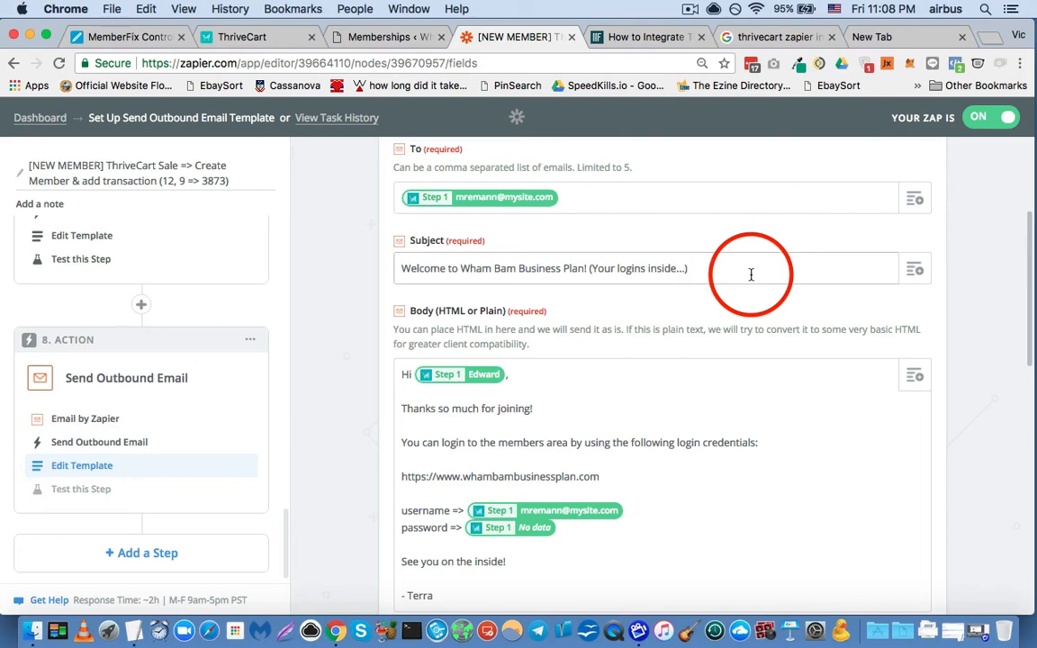
{"action": "left_click_drag", "start_coordinate": [398, 268], "coordinate": [558, 264]}
{"action": "scroll", "coordinate": [353, 308], "scroll_direction": "down", "scroll_amount": 2}
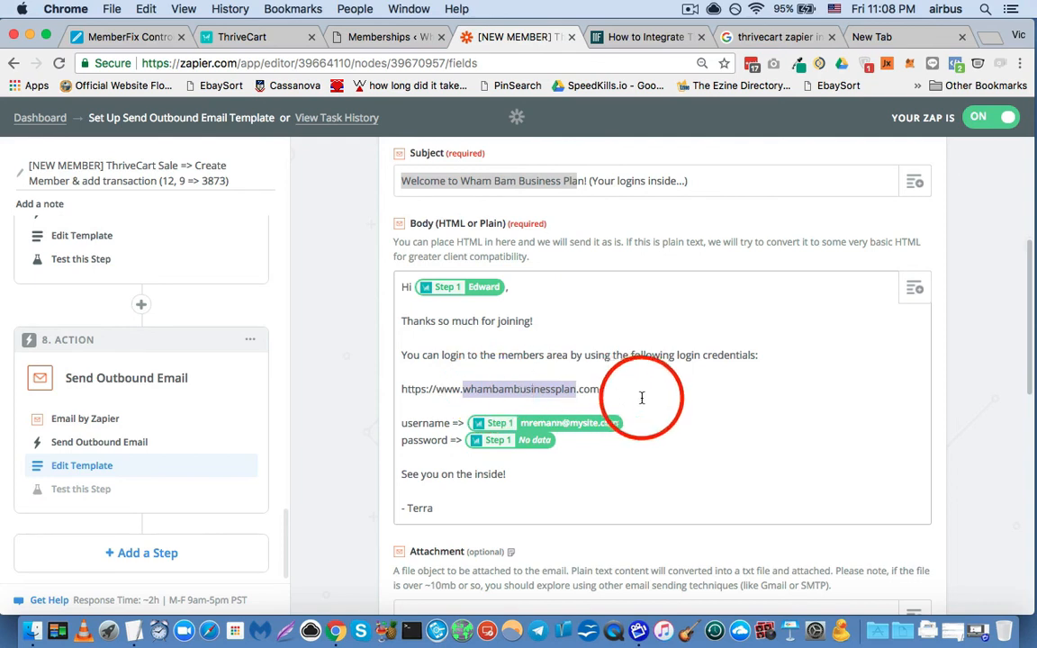
{"action": "left_click_drag", "start_coordinate": [641, 396], "coordinate": [407, 390]}
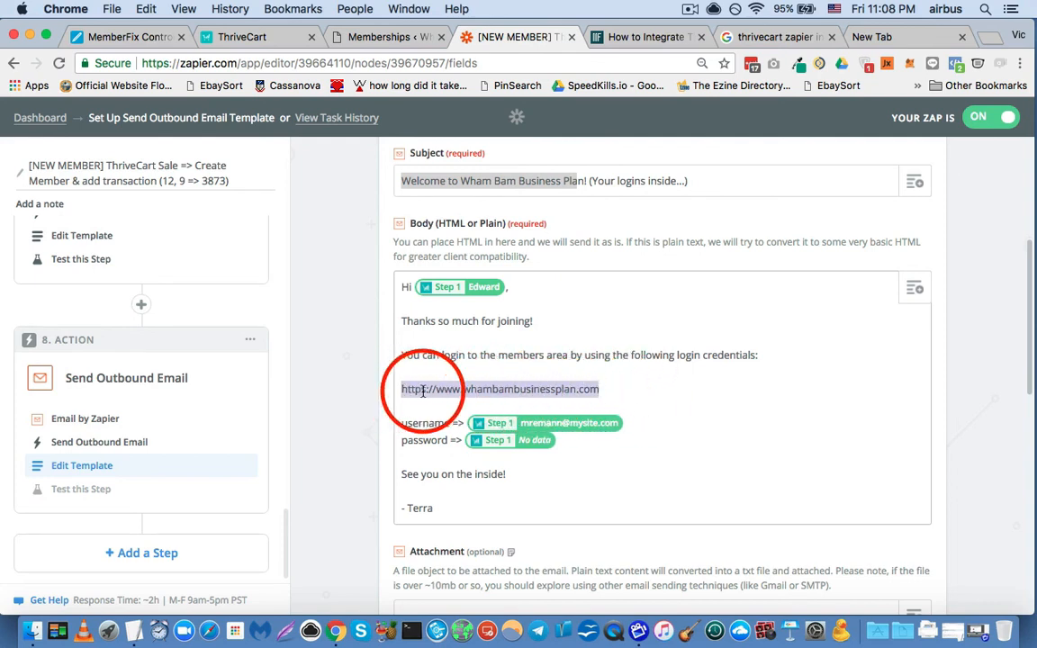
{"action": "left_click_drag", "start_coordinate": [401, 423], "coordinate": [450, 424]}
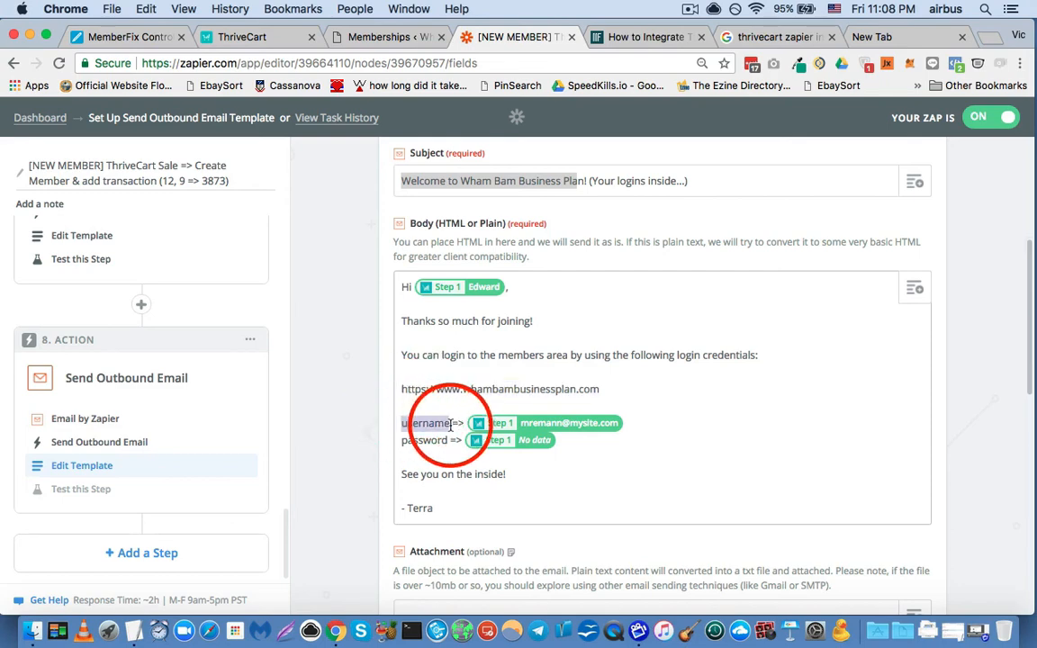
{"action": "left_click", "coordinate": [558, 441]}
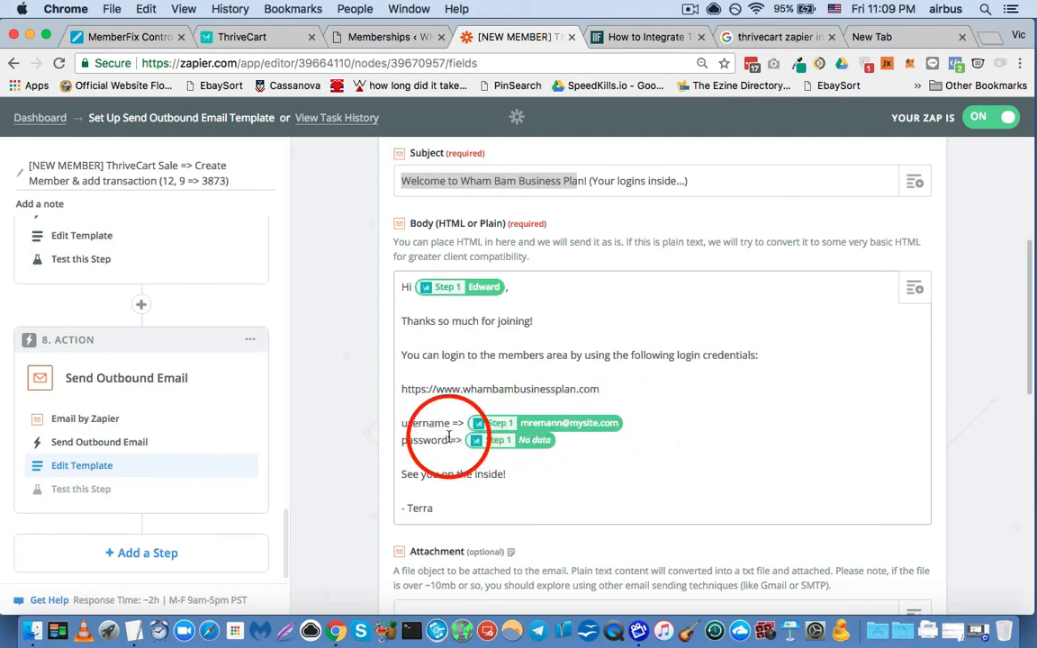
- Expand the Any Purchase data available for the email Body, and close the list without inserting anything
{"action": "left_click", "coordinate": [913, 288]}
{"action": "scroll", "coordinate": [630, 270], "scroll_direction": "down", "scroll_amount": 5}
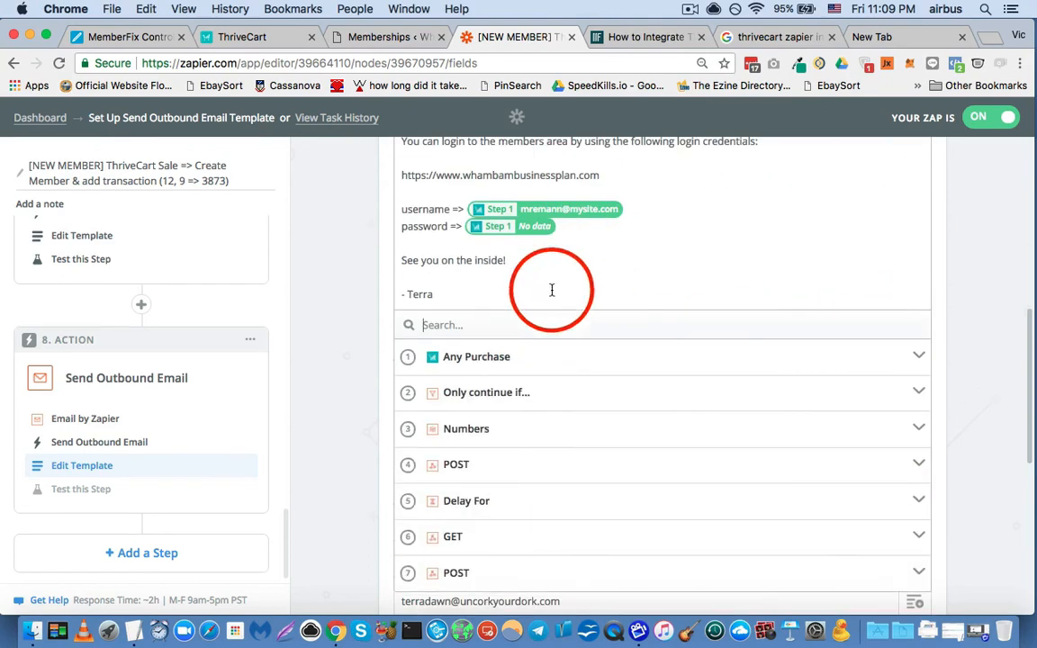
{"action": "left_click", "coordinate": [477, 358]}
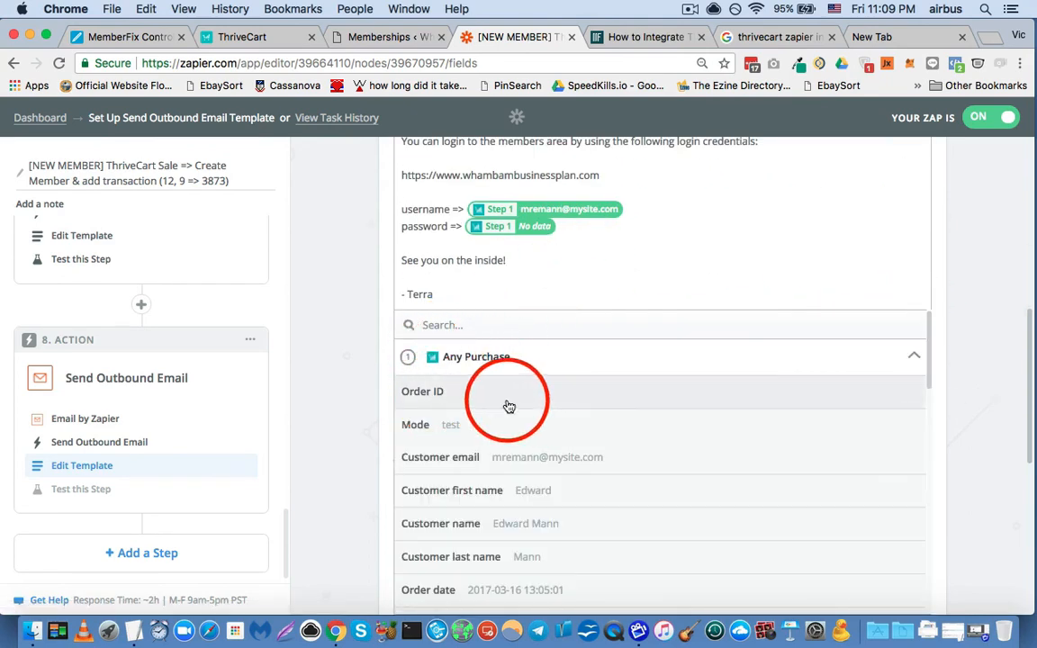
{"action": "left_click", "coordinate": [350, 294]}
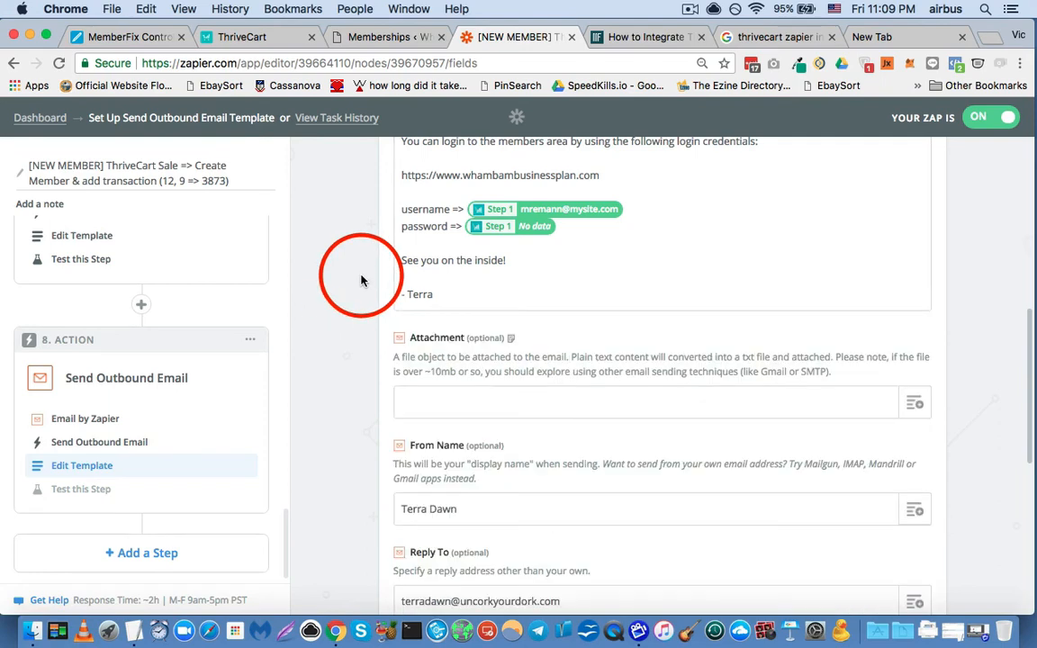
- Examine the From Name setting of the outbound email and highlight the sender name entered there
{"action": "scroll", "coordinate": [455, 270], "scroll_direction": "down", "scroll_amount": 3}
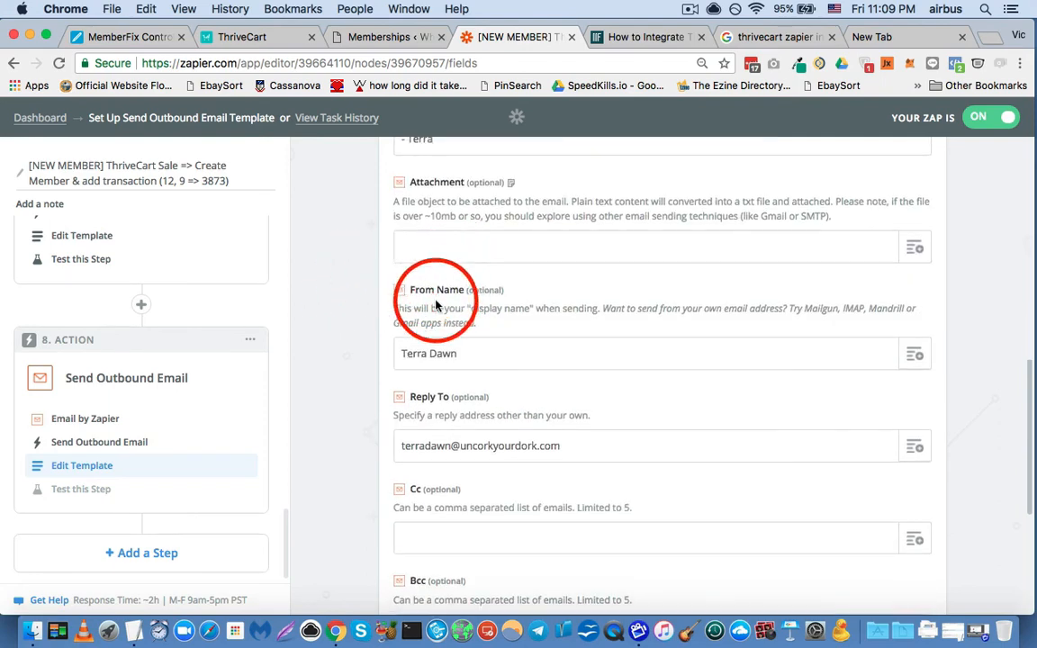
{"action": "scroll", "coordinate": [387, 306], "scroll_direction": "down", "scroll_amount": 2}
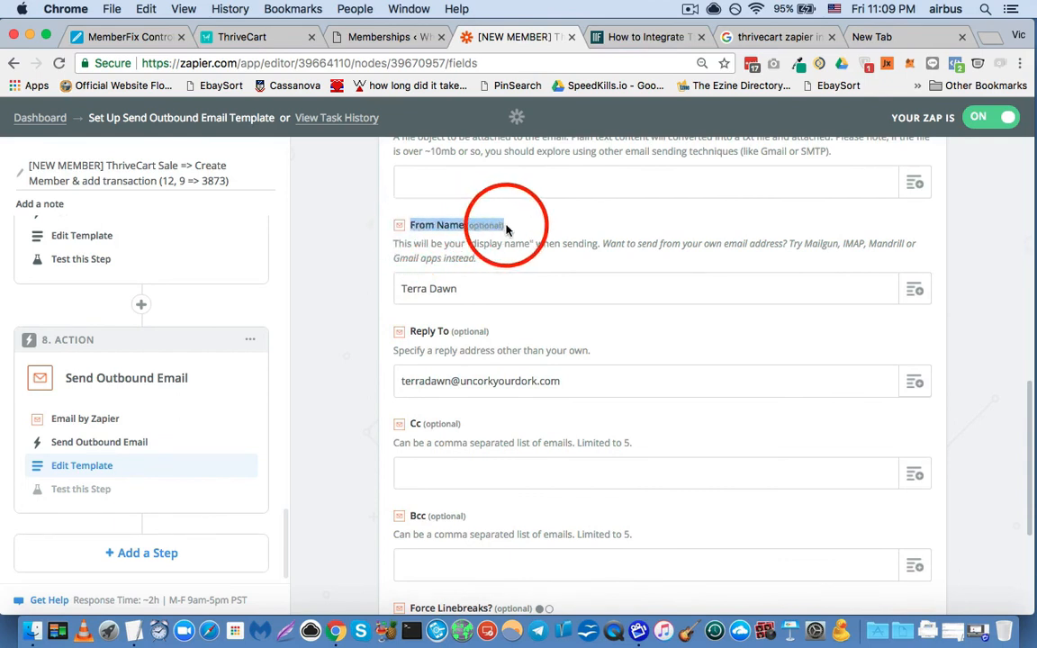
{"action": "left_click", "coordinate": [476, 288]}
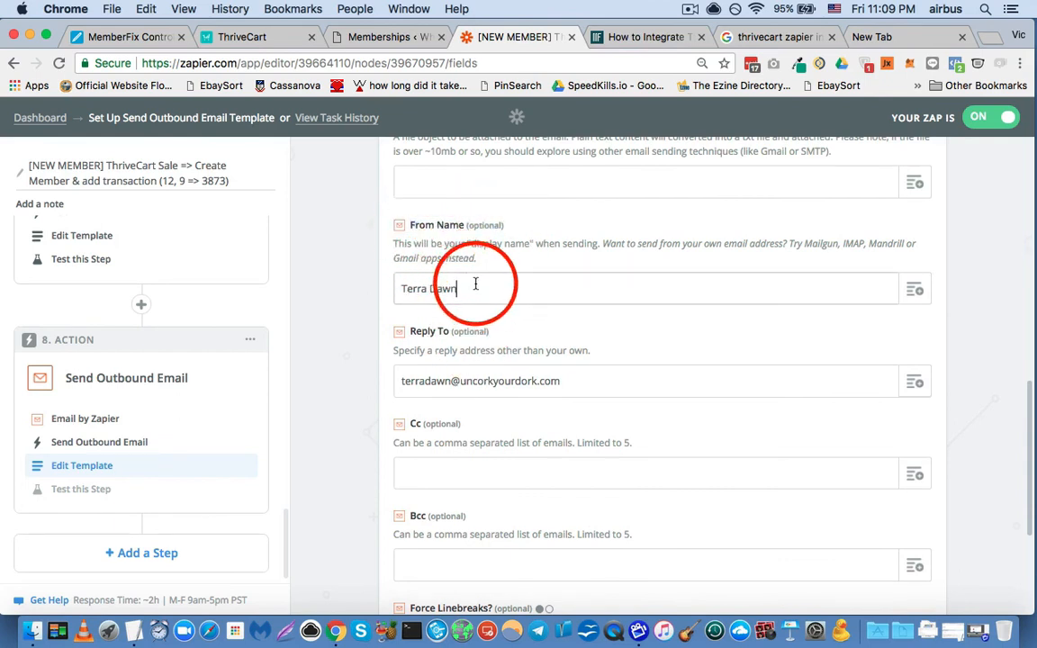
{"action": "left_click_drag", "start_coordinate": [476, 288], "coordinate": [380, 301]}
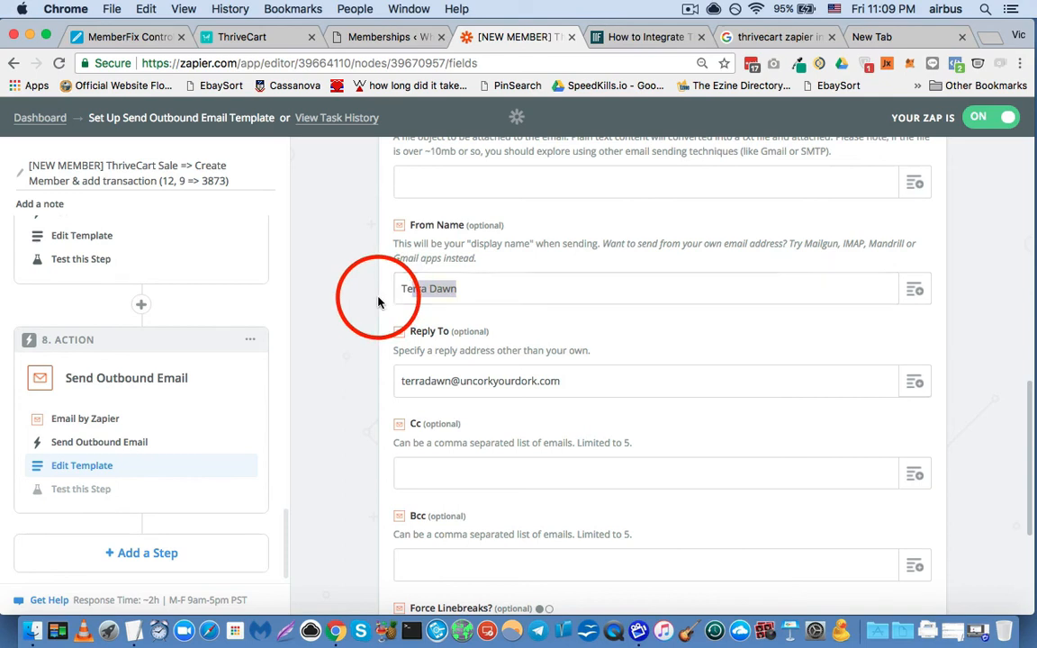
{"action": "left_click", "coordinate": [471, 286]}
- Highlight the Reply To address and look over the Cc, Bcc and Force Linebreaks settings below it
{"action": "scroll", "coordinate": [367, 329], "scroll_direction": "down", "scroll_amount": 1}
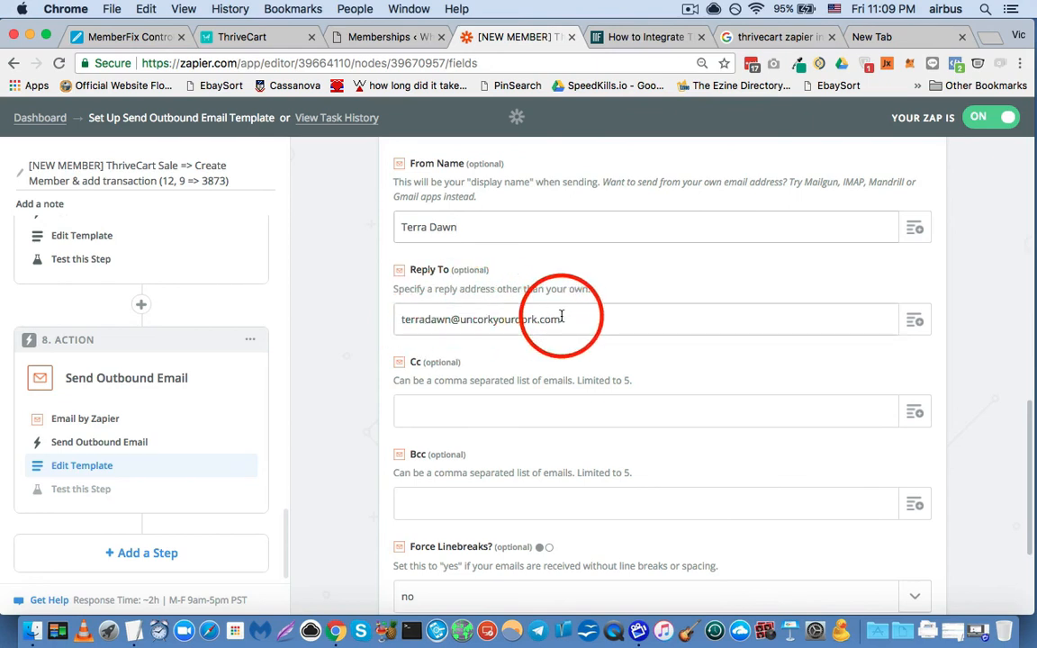
{"action": "left_click_drag", "start_coordinate": [548, 320], "coordinate": [403, 317]}
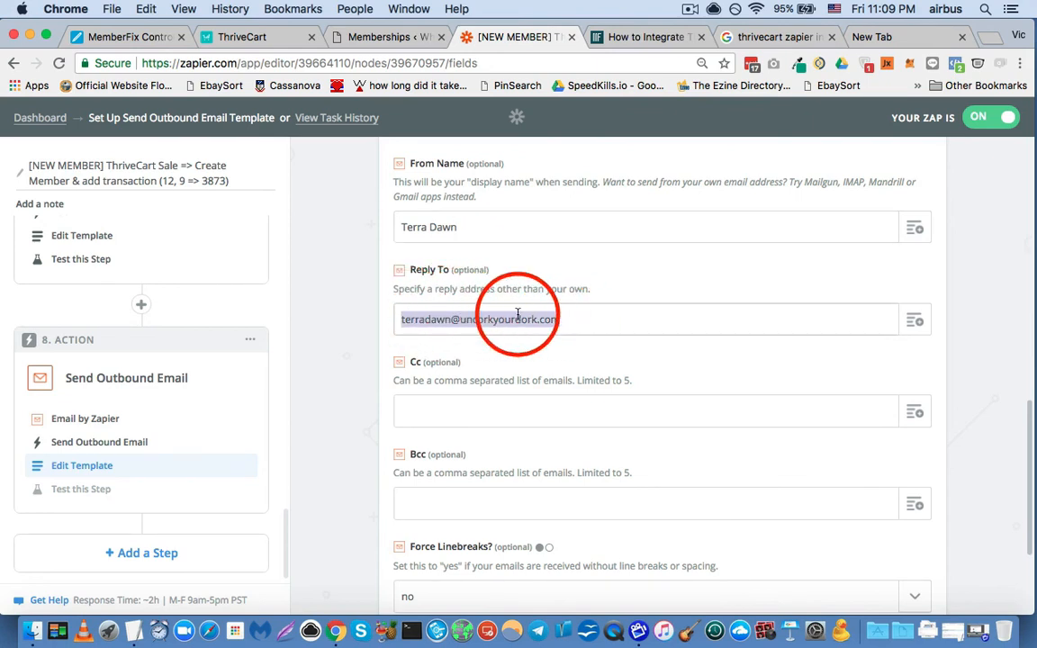
{"action": "left_click", "coordinate": [367, 345]}
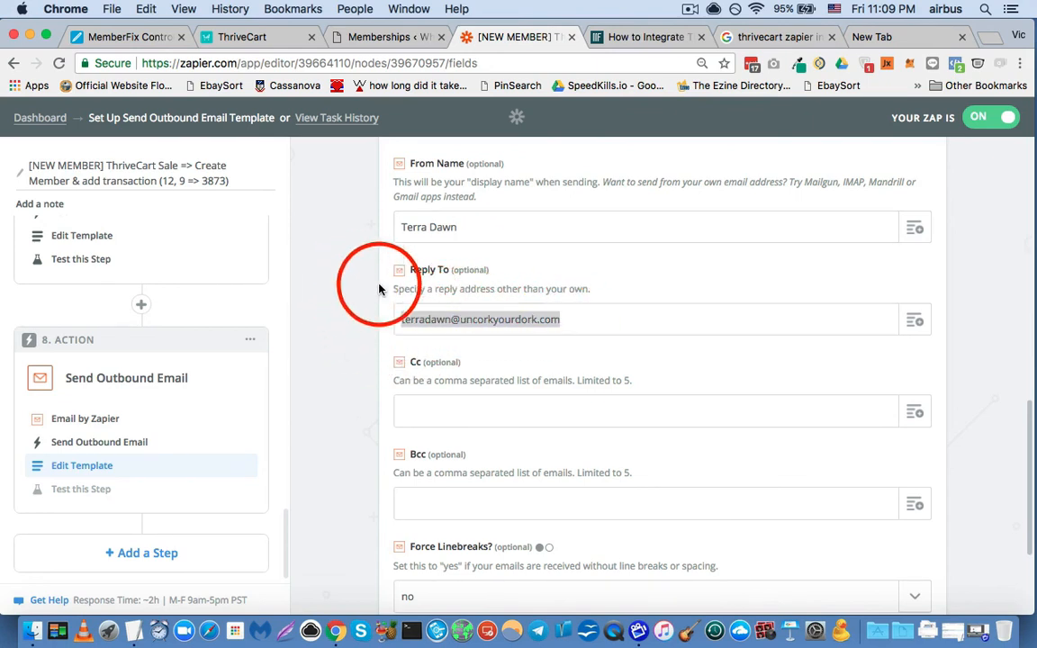
{"action": "scroll", "coordinate": [368, 324], "scroll_direction": "down", "scroll_amount": 5}
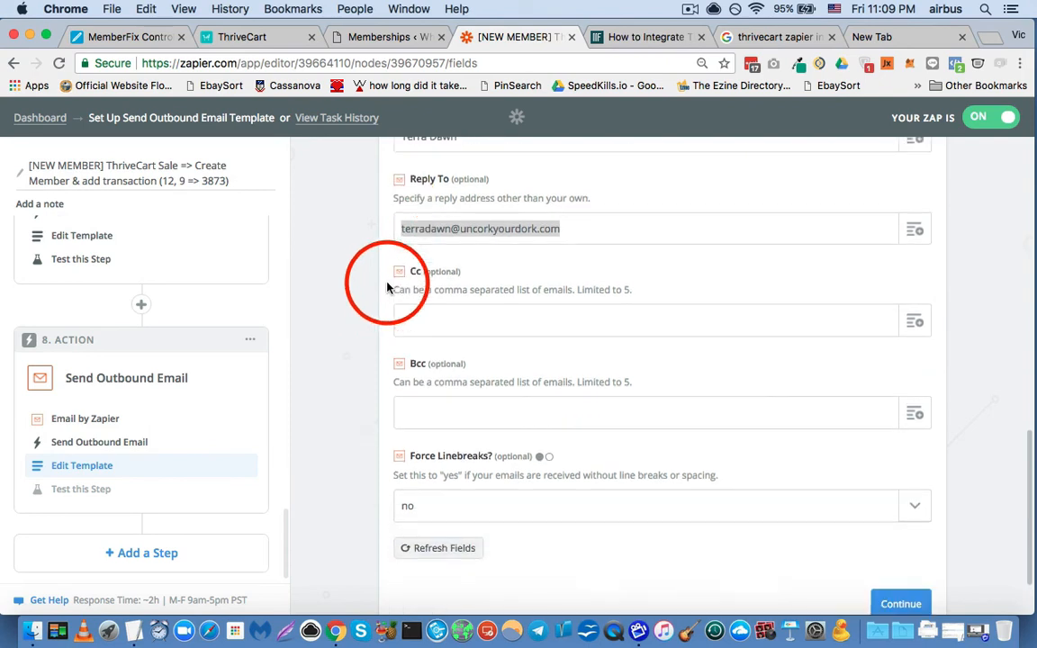
- Set Force Linebreaks to yes for the outbound email and continue to its test stage
{"action": "left_click", "coordinate": [441, 428]}
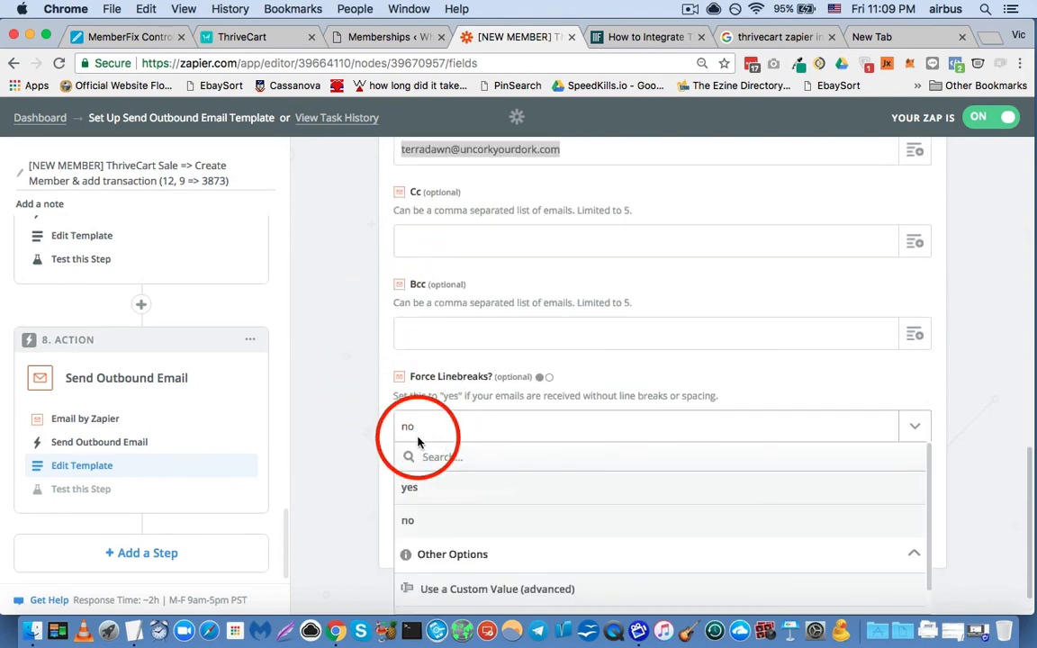
{"action": "left_click", "coordinate": [410, 489]}
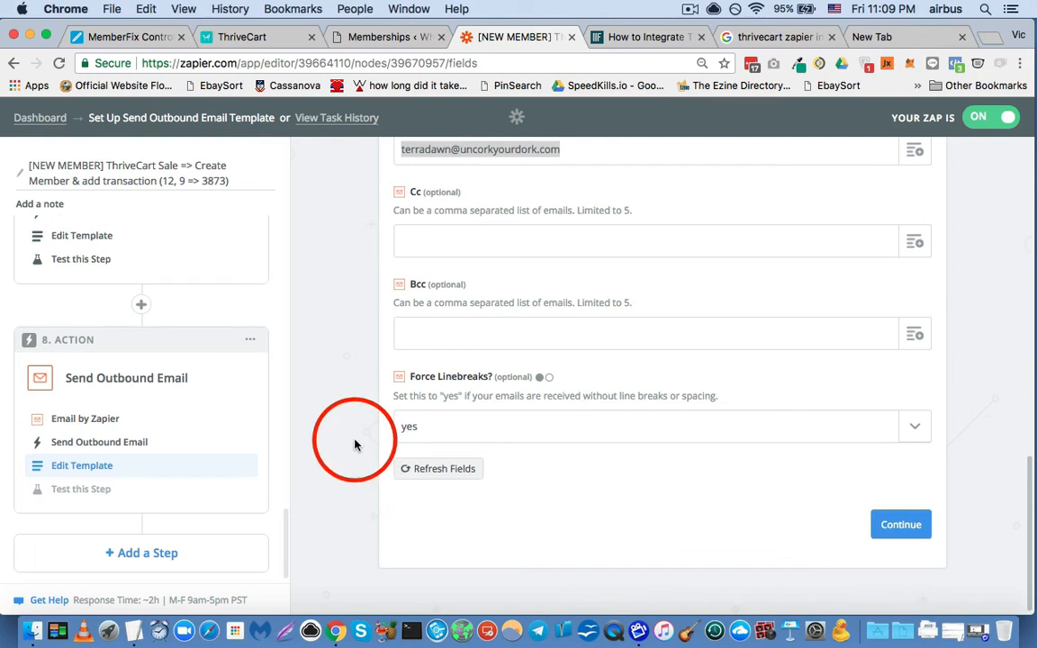
{"action": "left_click", "coordinate": [898, 526]}
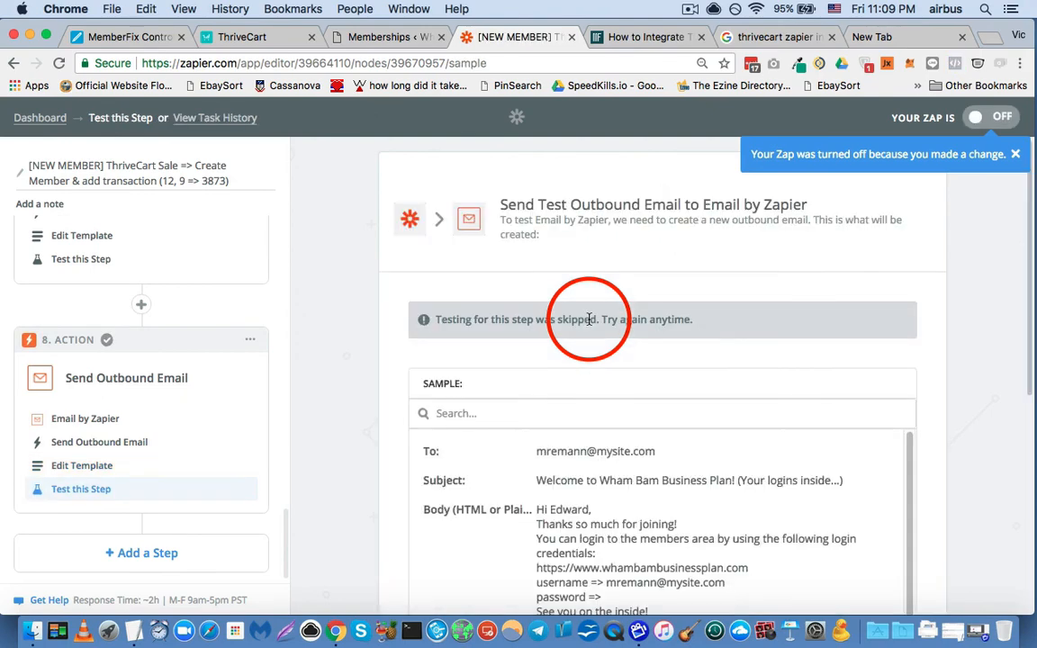
- Review the sample outbound email and highlight its body text from the greeting to the sign-off
{"action": "scroll", "coordinate": [474, 348], "scroll_direction": "down", "scroll_amount": 3}
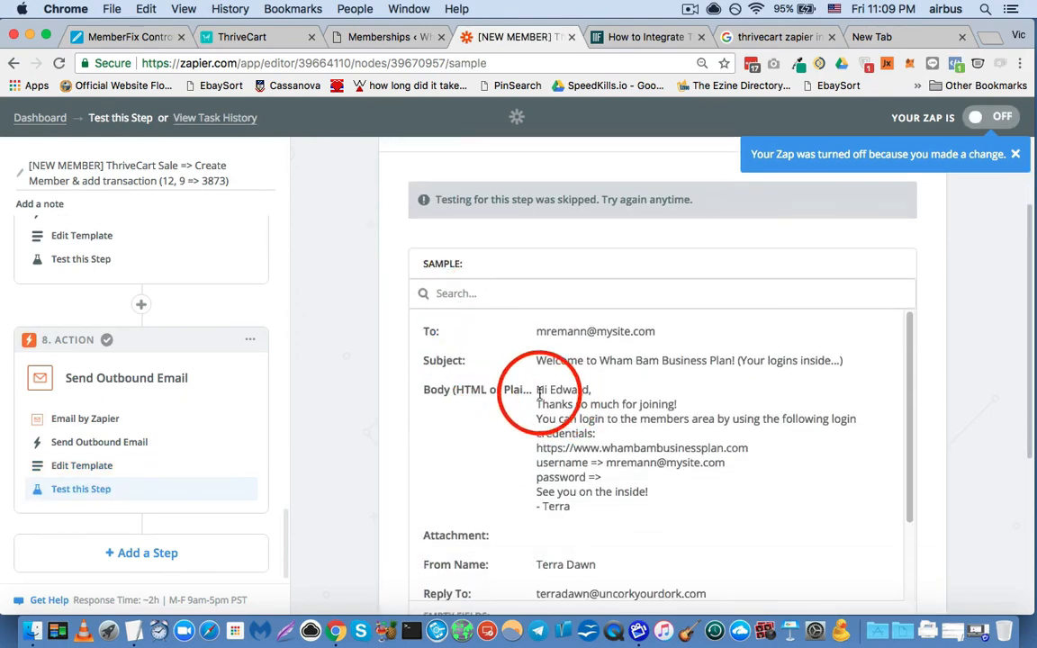
{"action": "left_click_drag", "start_coordinate": [536, 389], "coordinate": [657, 492]}
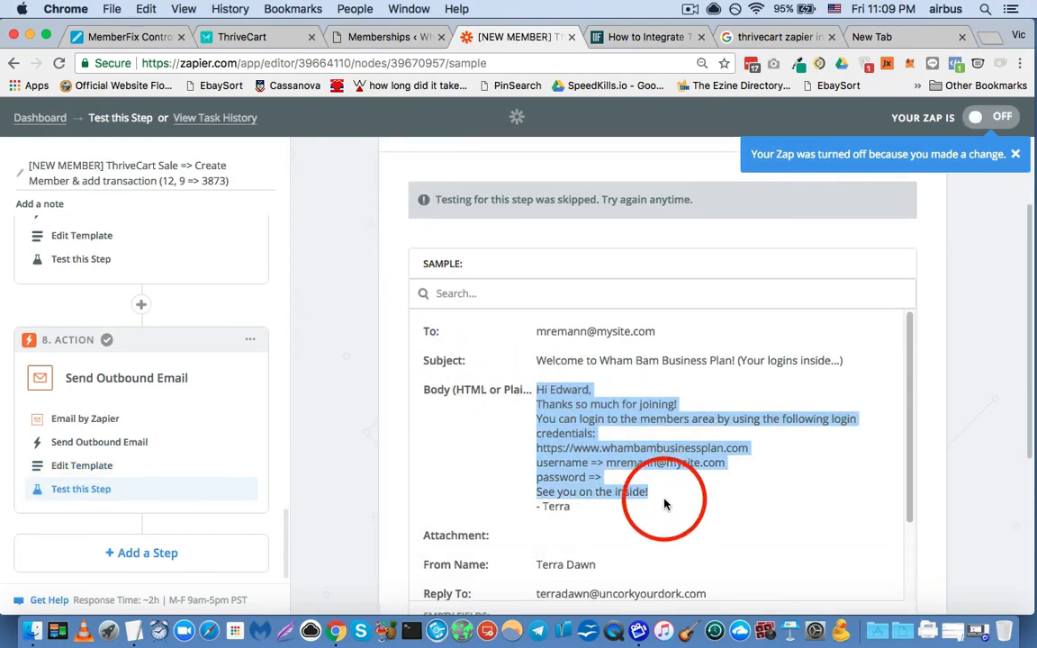
{"action": "scroll", "coordinate": [551, 312], "scroll_direction": "down", "scroll_amount": 2}
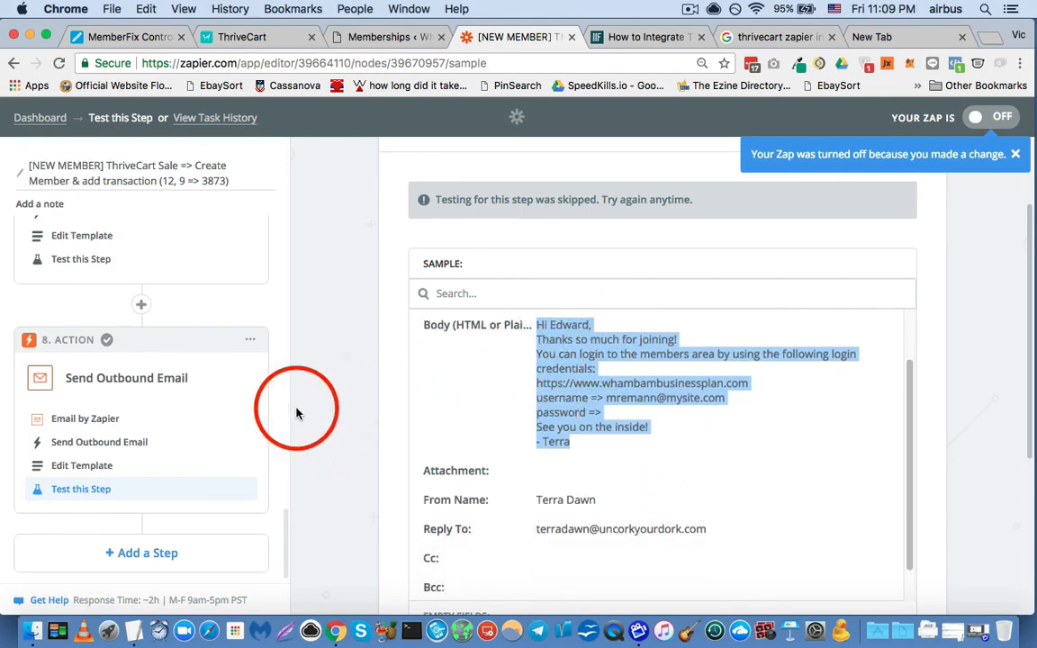
- Finish the outbound email setup without sending a test, and turn the zap on in the WBBP folder
{"action": "scroll", "coordinate": [414, 392], "scroll_direction": "down", "scroll_amount": 7}
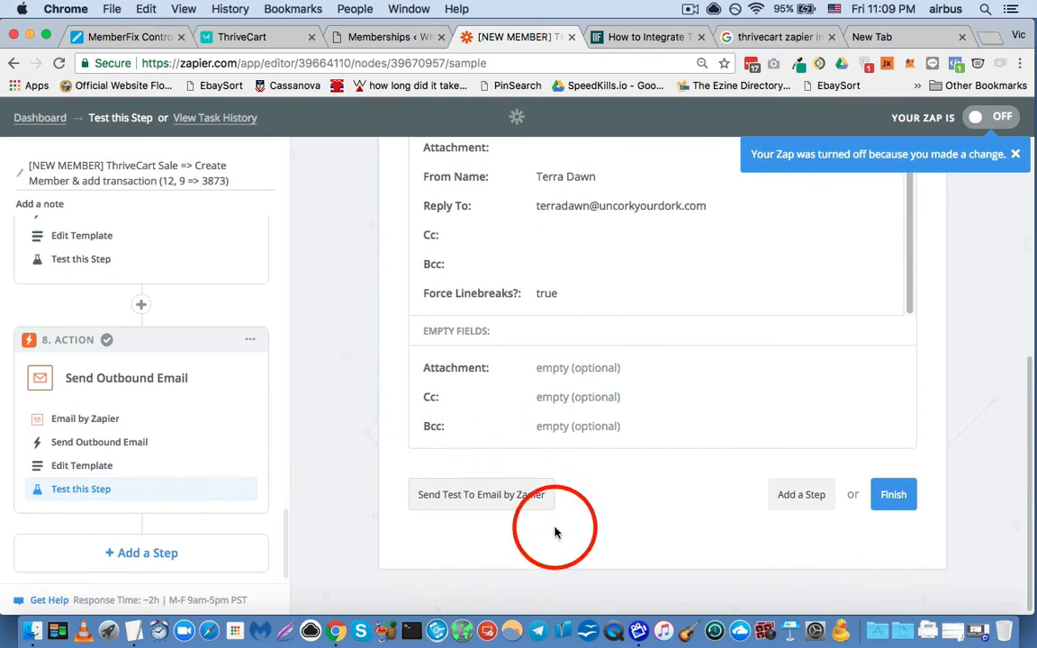
{"action": "left_click", "coordinate": [896, 498]}
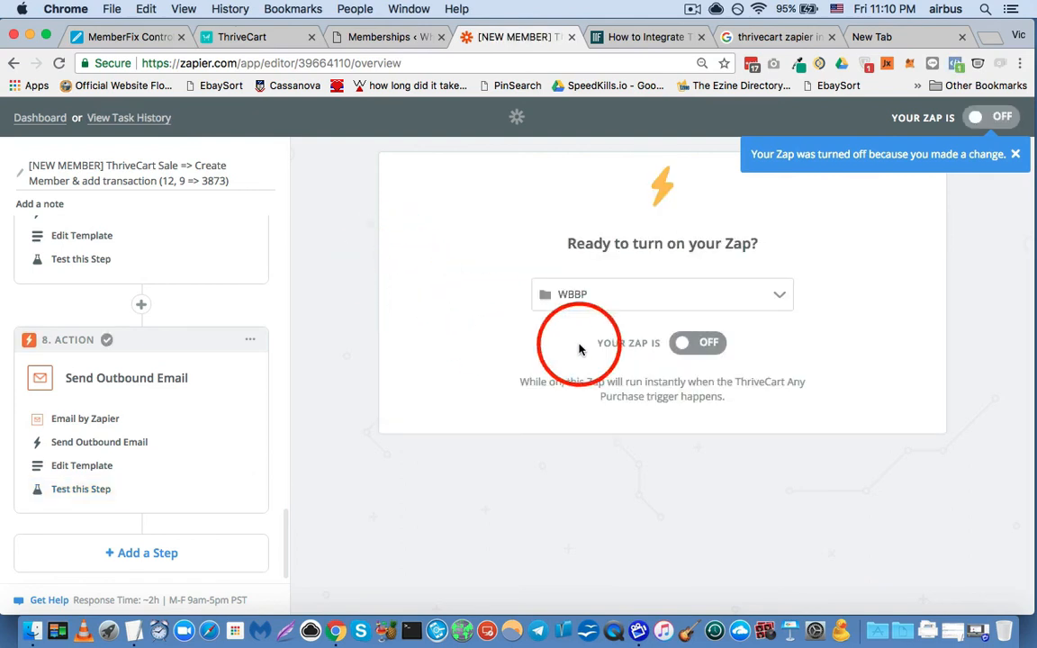
{"action": "left_click", "coordinate": [689, 351]}
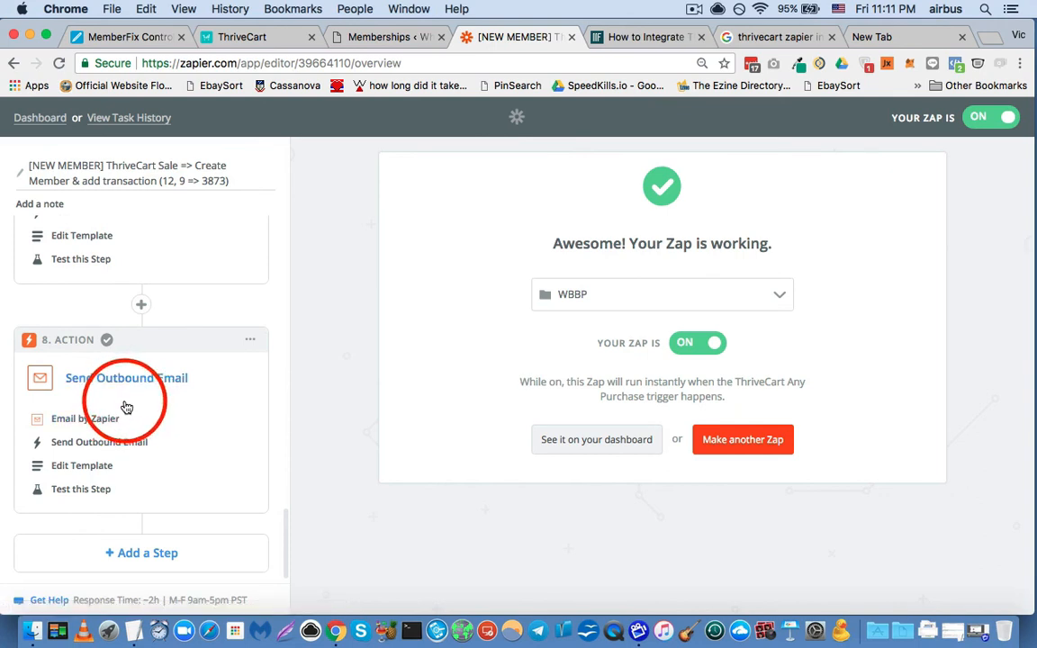
- Look back through the zap's step list from Send Outbound Email up to the Any Purchase trigger
{"action": "scroll", "coordinate": [135, 416], "scroll_direction": "down", "scroll_amount": 1}
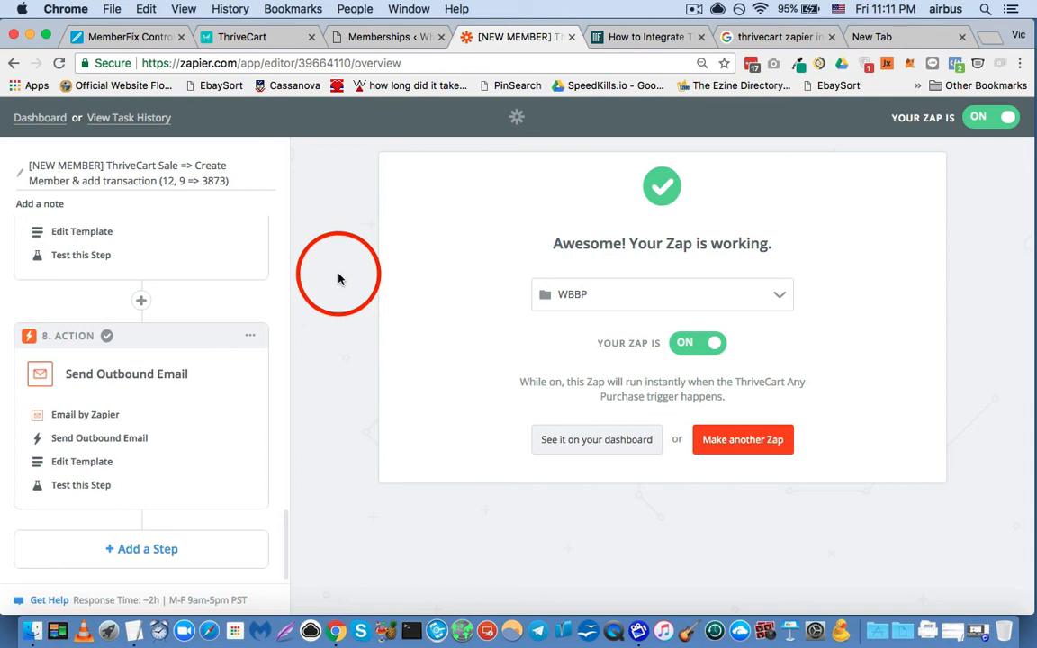
{"action": "scroll", "coordinate": [249, 331], "scroll_direction": "up", "scroll_amount": 10}
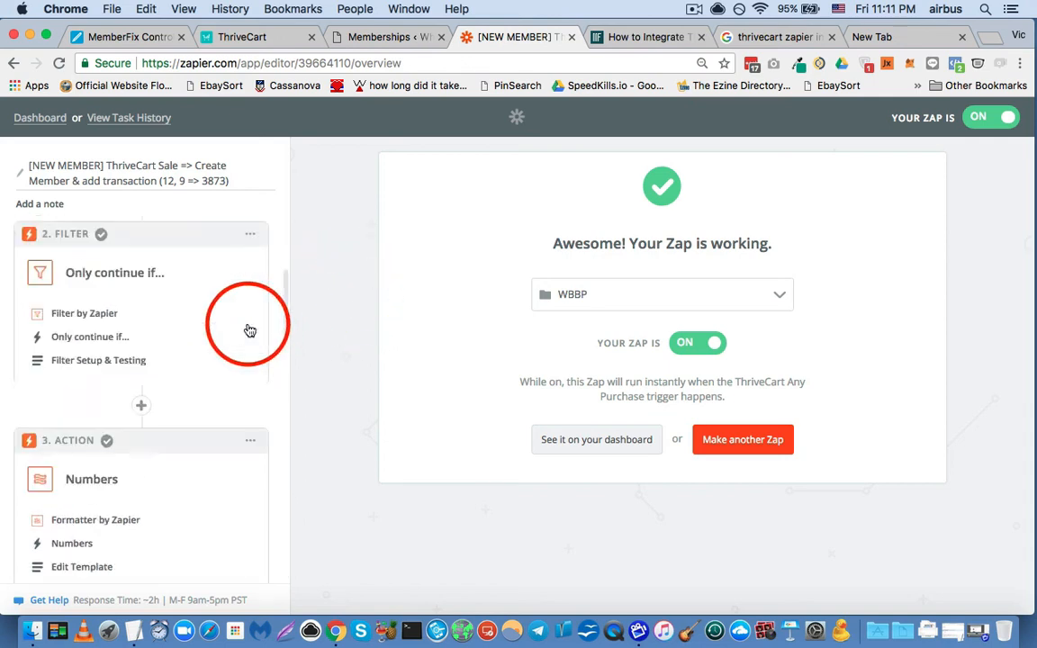
{"action": "scroll", "coordinate": [249, 330], "scroll_direction": "up", "scroll_amount": 5}
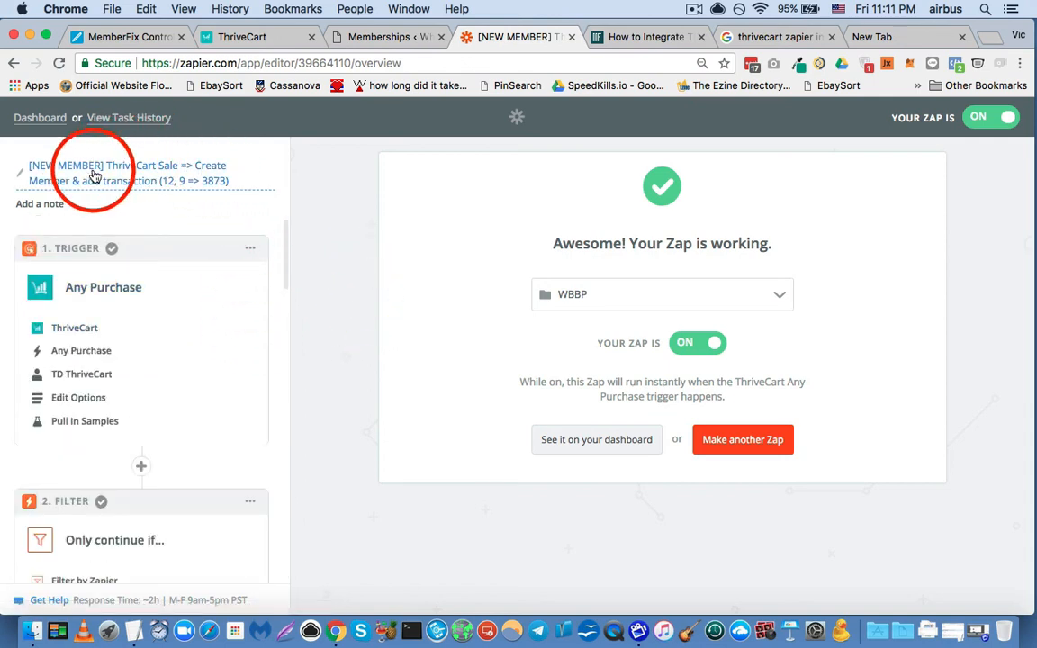